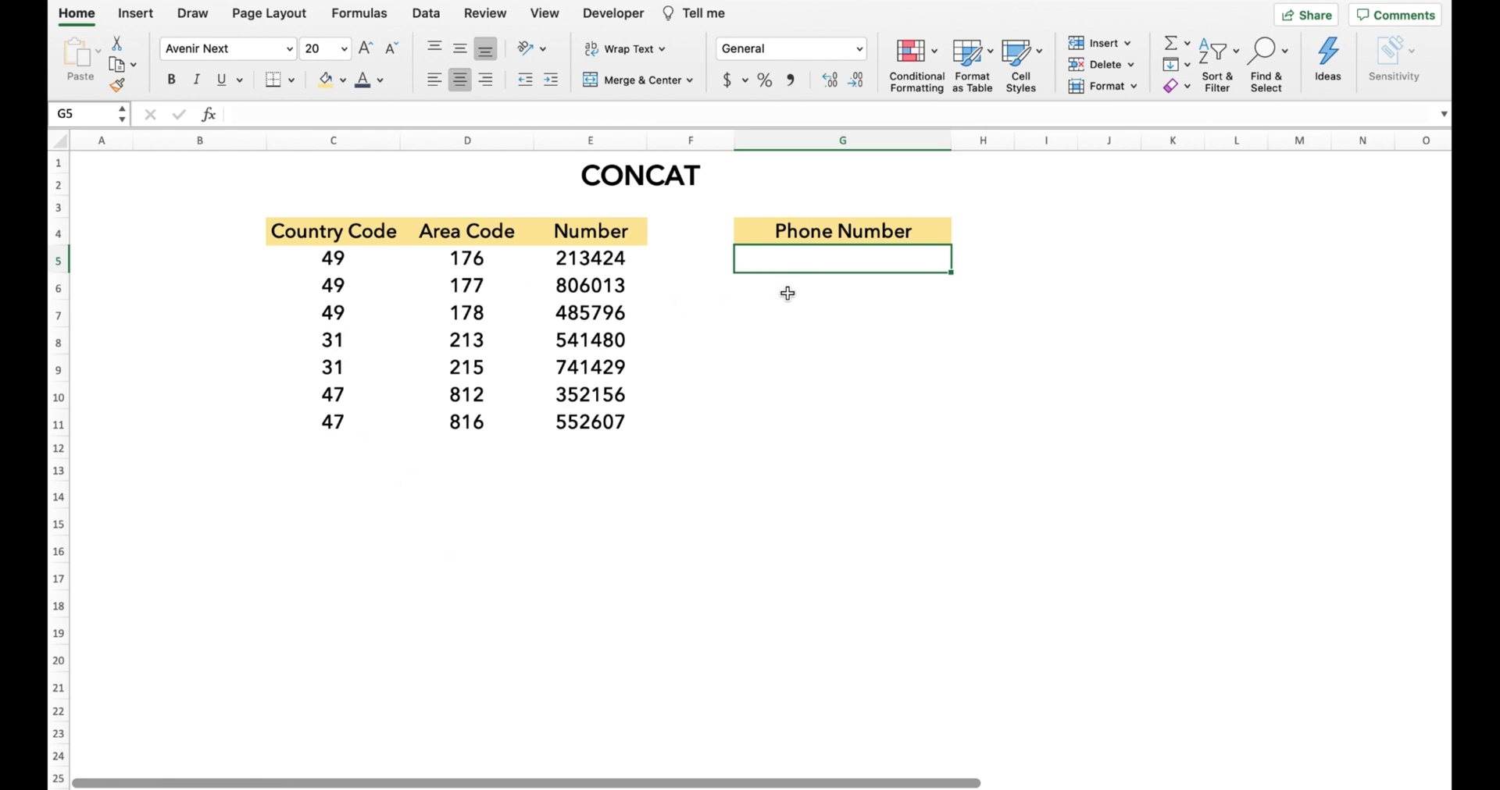
Enter =CONCAT(C5:E5) in G5 to join the first row's country code, area code and number.
{"action": "type", "text": "=Con"}
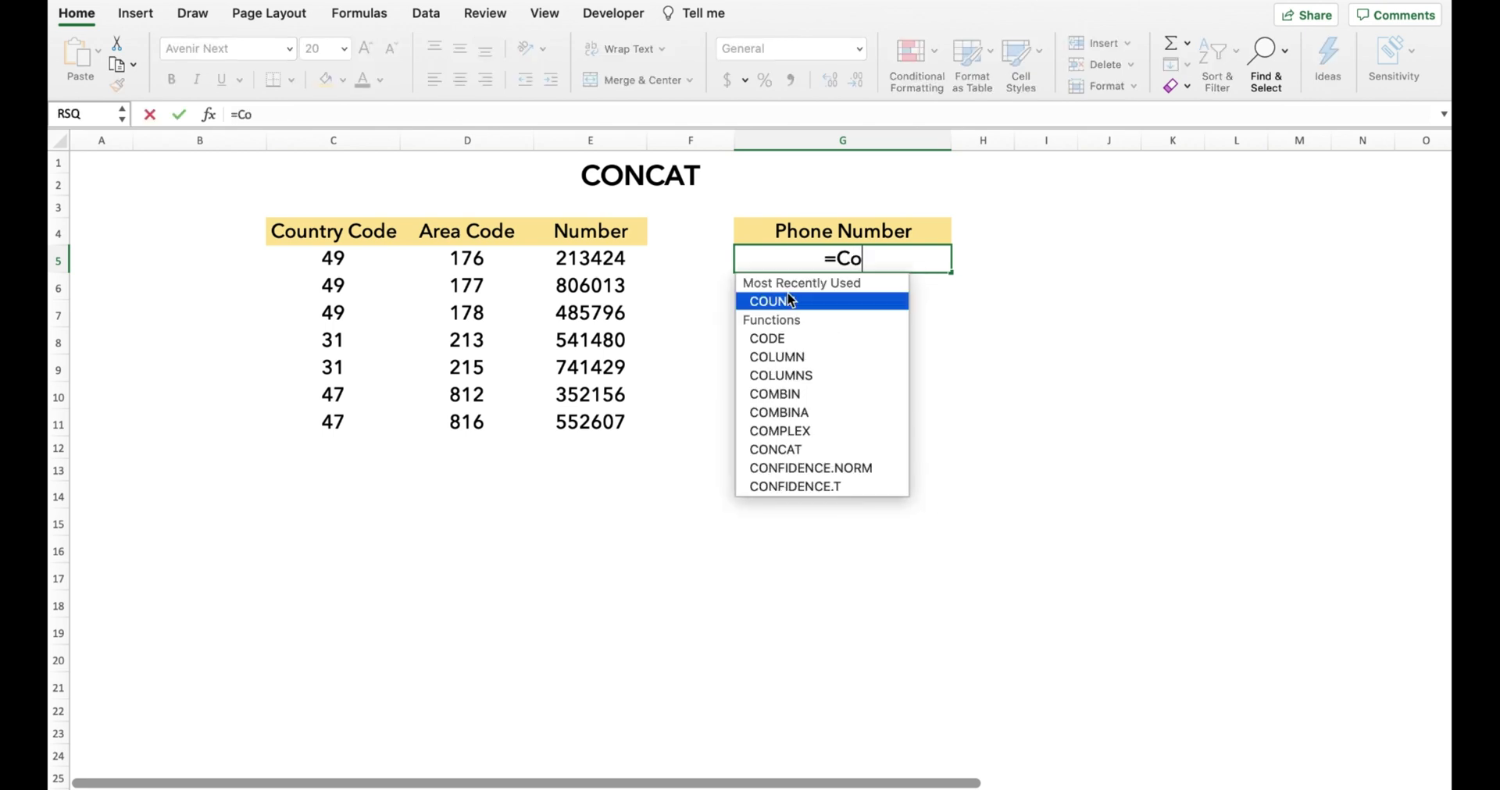
{"action": "double_click", "coordinate": [789, 300]}
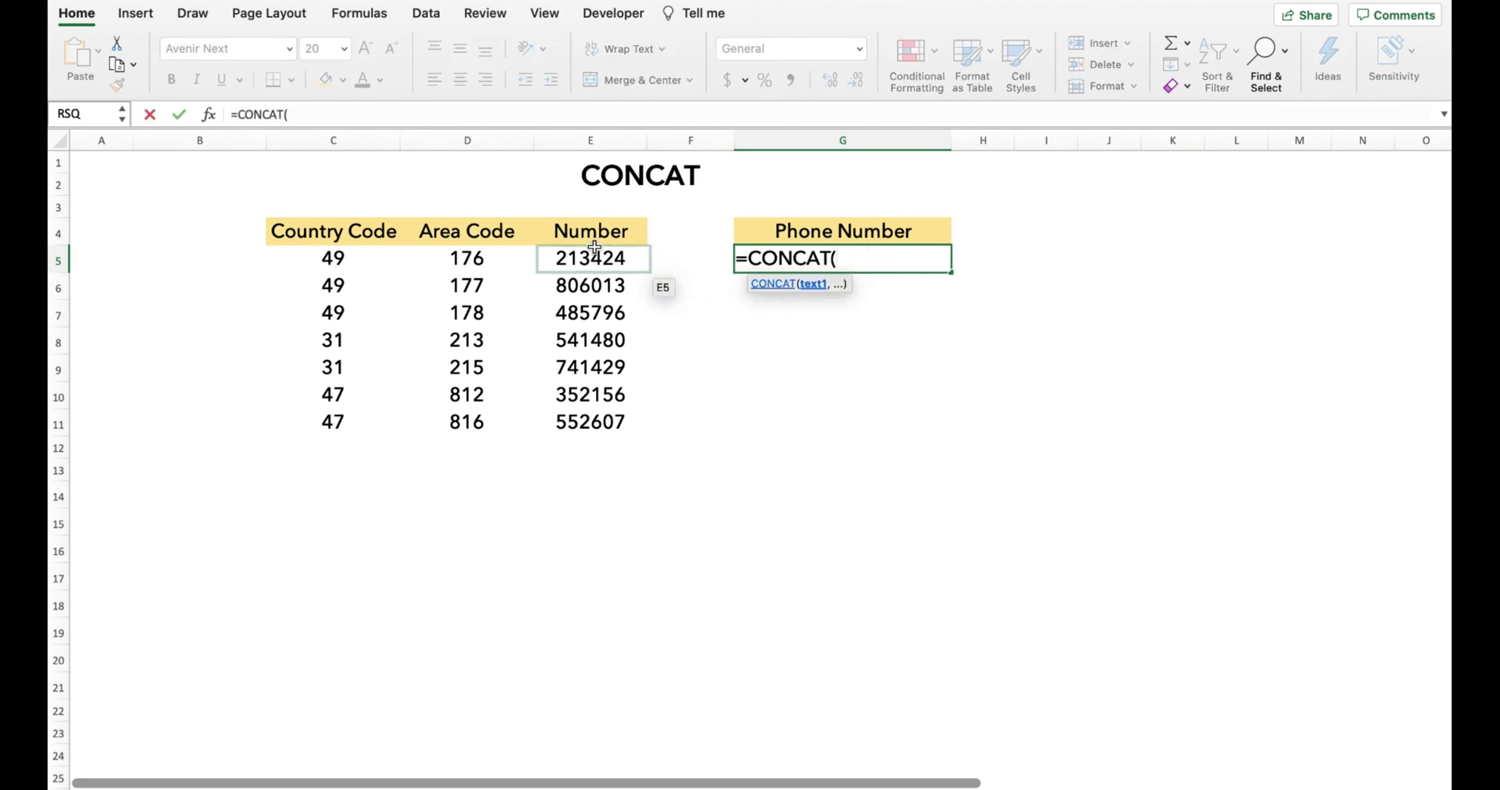
{"action": "left_click", "coordinate": [368, 267]}
{"action": "left_click_drag", "start_coordinate": [367, 267], "coordinate": [574, 260]}
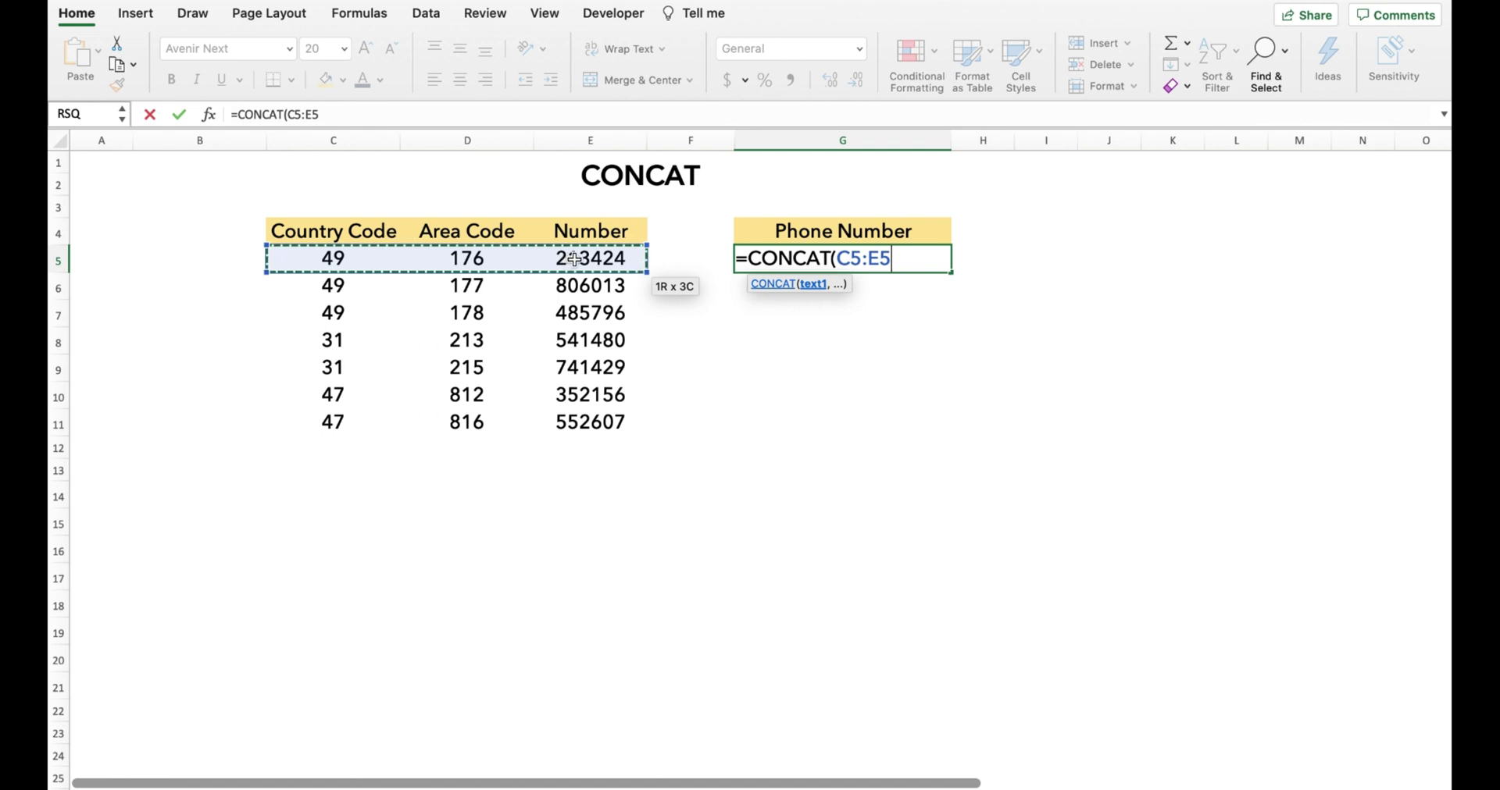
{"action": "type", "text": ")"}
{"action": "key", "text": "Return"}
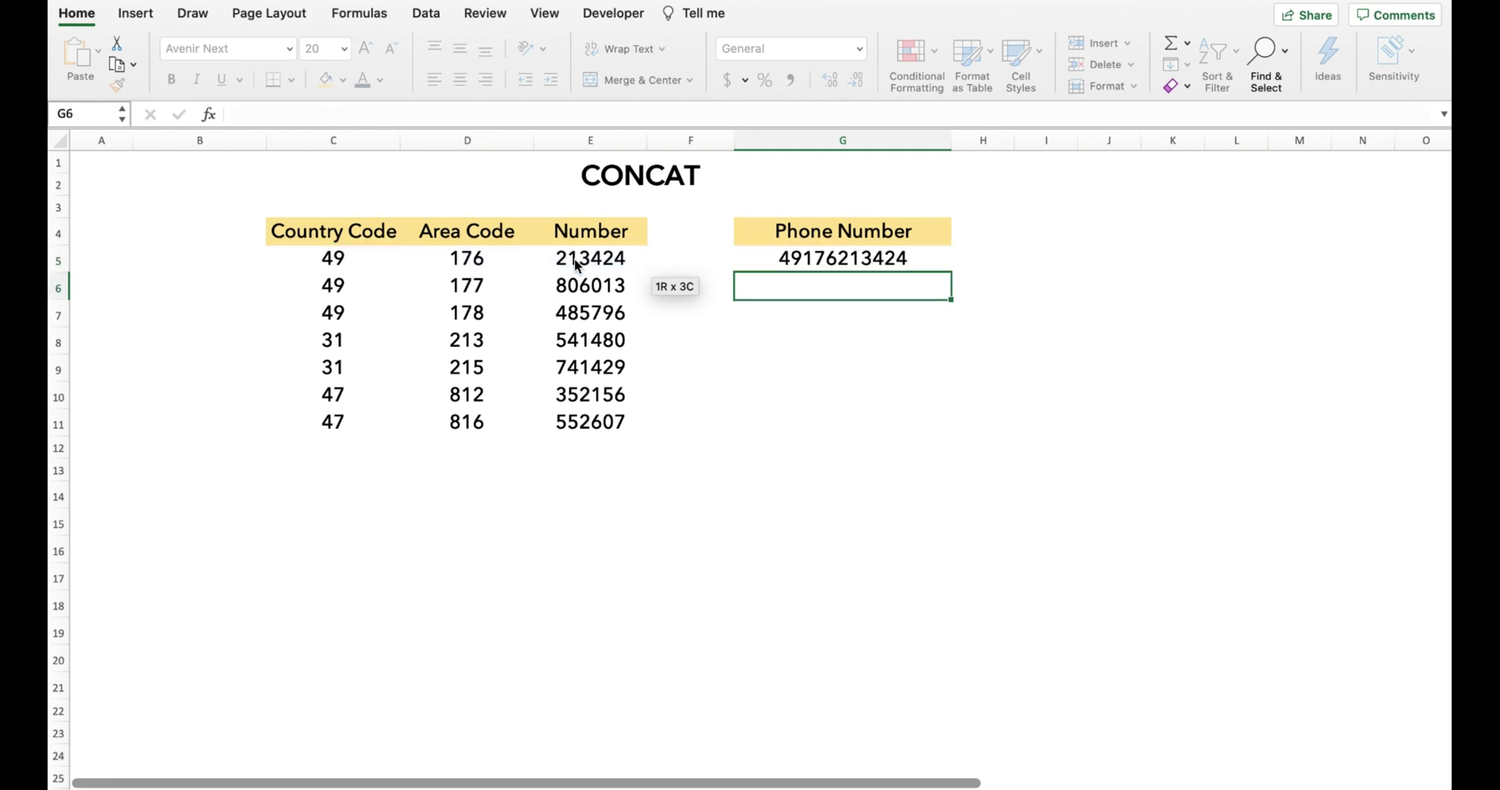
Fill the phone number formula from G5 down through G11.
{"action": "left_click", "coordinate": [829, 257]}
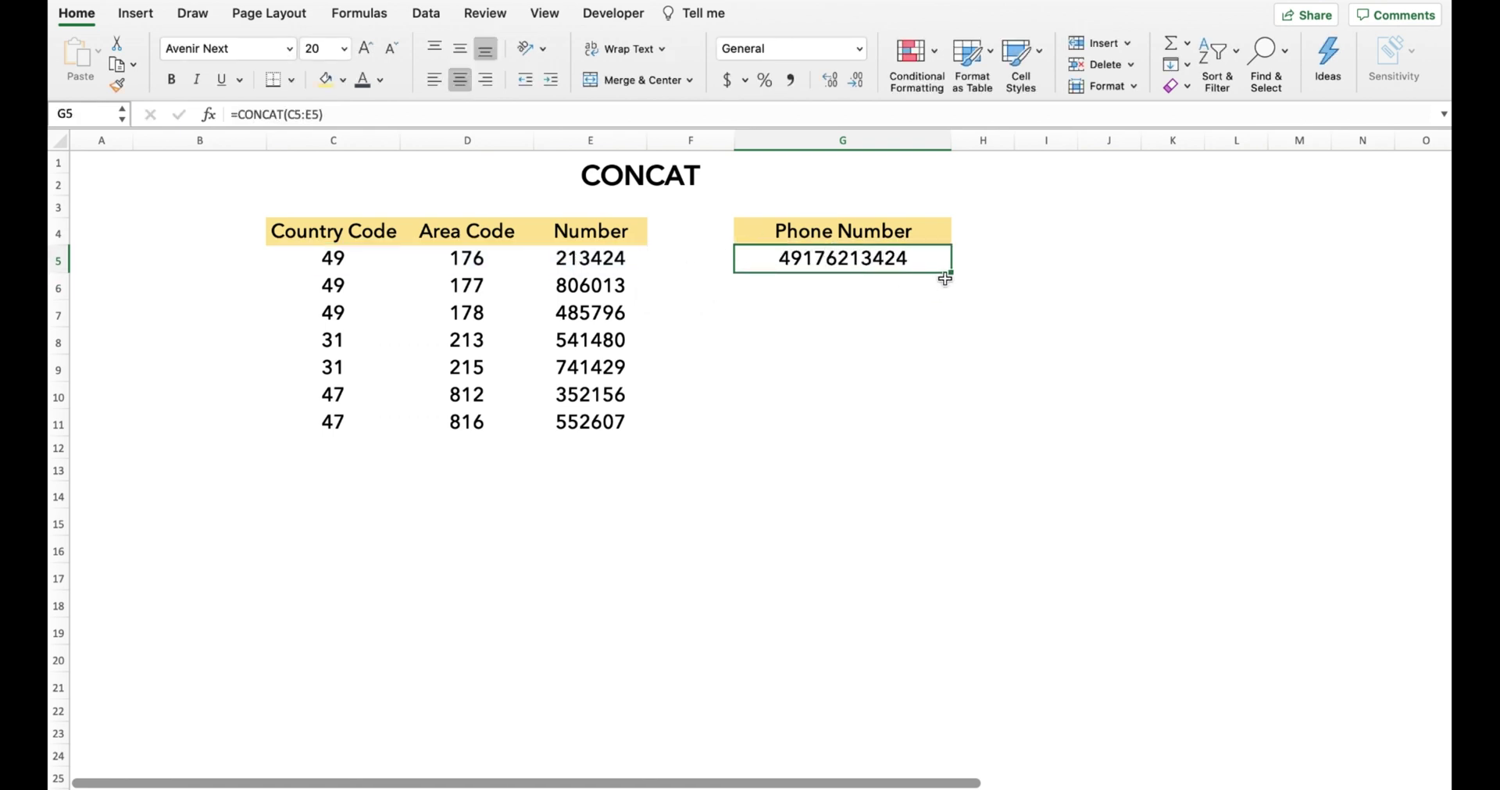
{"action": "left_click_drag", "start_coordinate": [952, 273], "coordinate": [954, 426]}
{"action": "left_click", "coordinate": [1004, 414]}
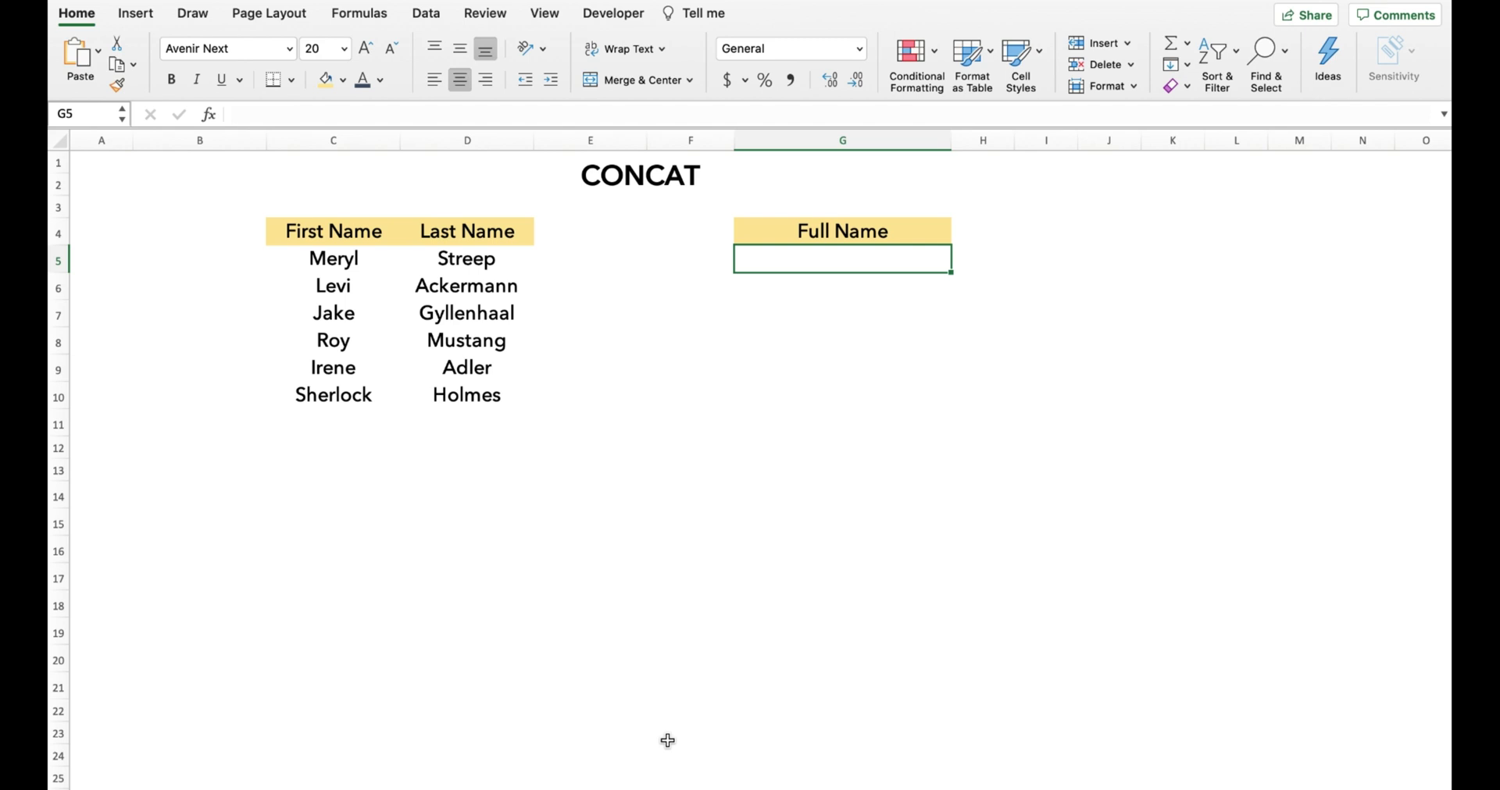
Enter =CONCAT(C5," ",D5) in G5 to join the first and last name with a space.
{"action": "type", "text": "=Con"}
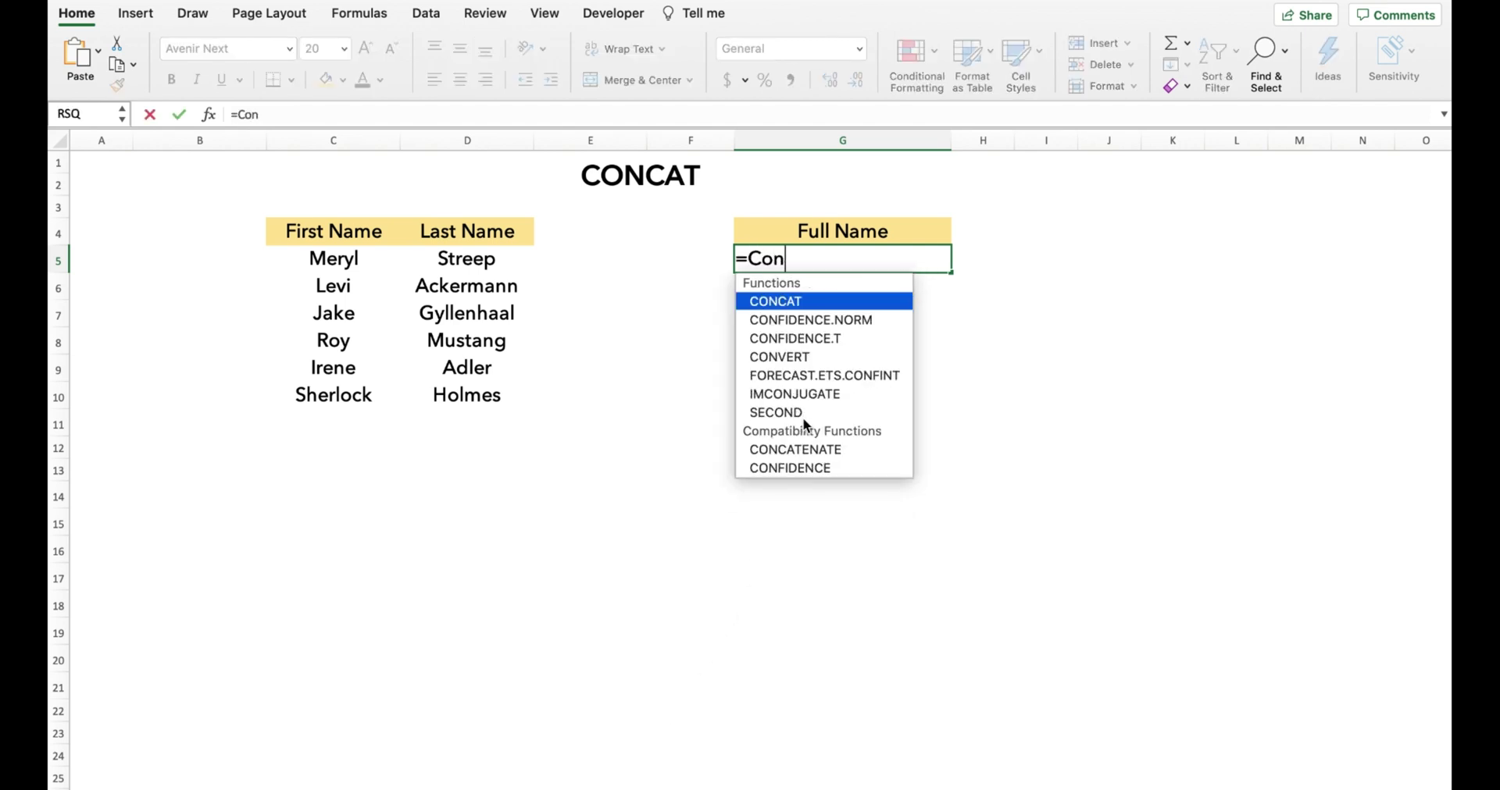
{"action": "key", "text": "Tab"}
{"action": "key", "text": "Left"}
{"action": "key", "text": "Left"}
{"action": "key", "text": "Left"}
{"action": "key", "text": "Left"}
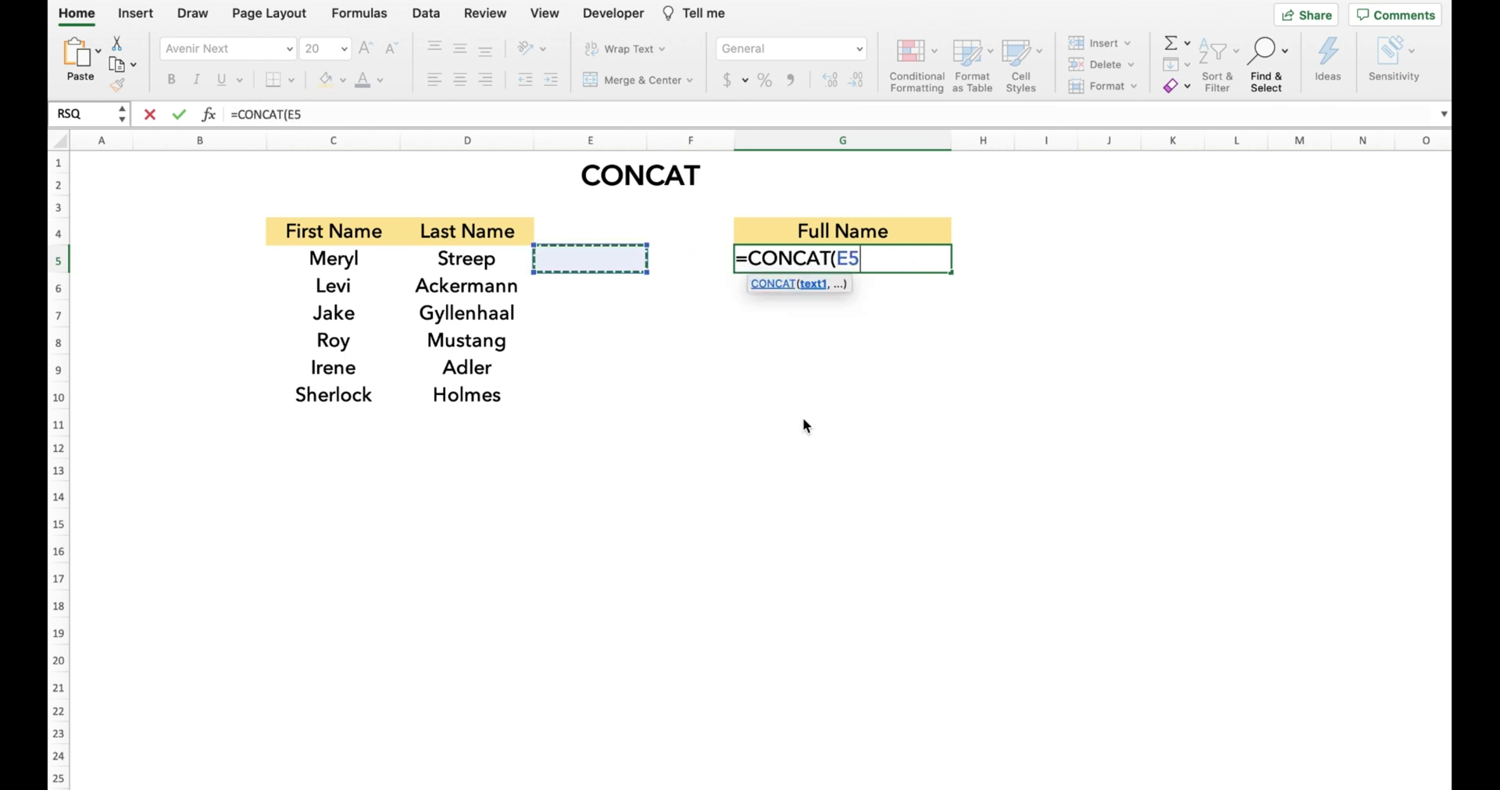
{"action": "type", "text": ","}
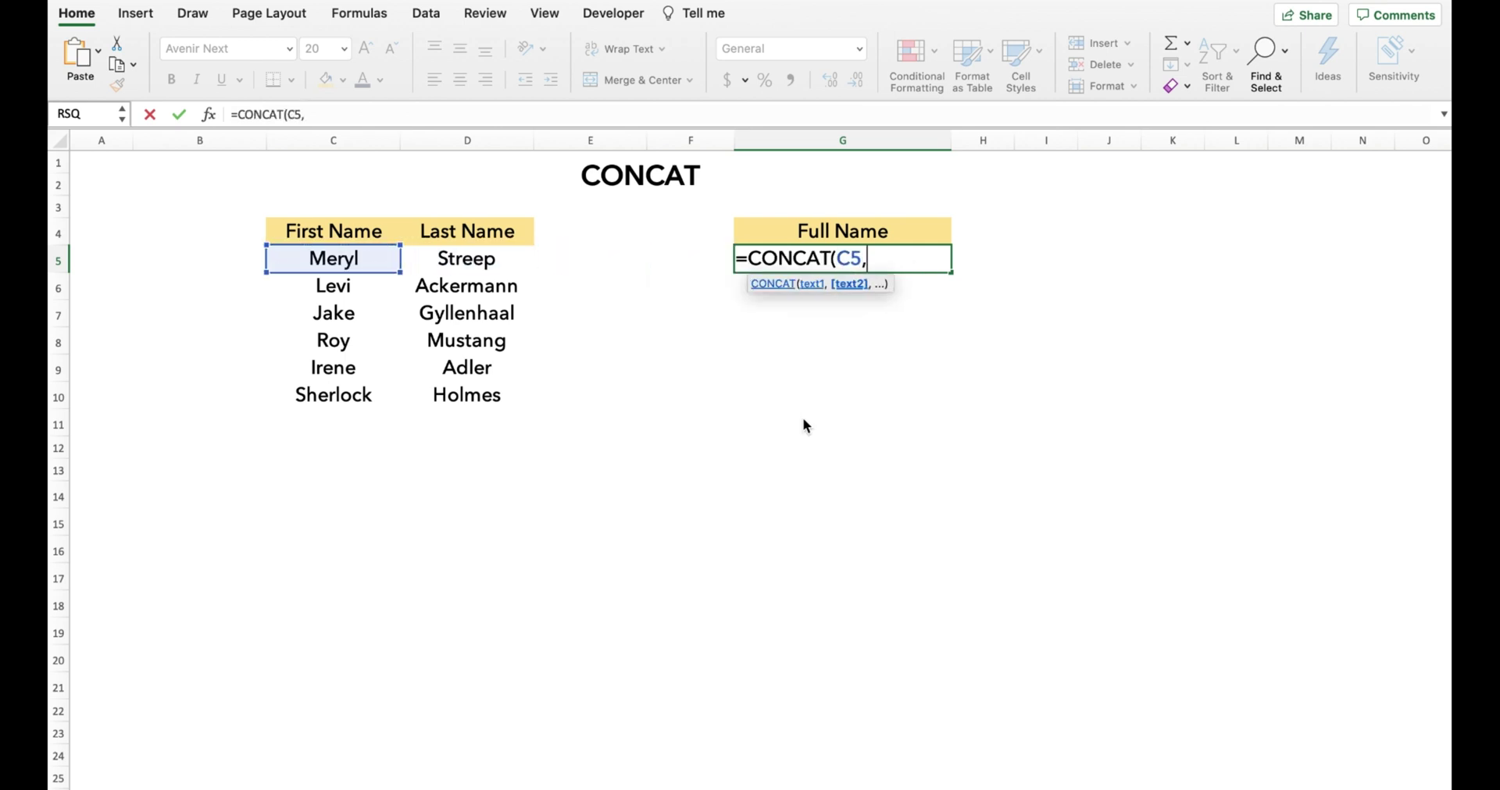
{"action": "type", "text": "\" \","}
{"action": "key", "text": "Left"}
{"action": "key", "text": "Left"}
{"action": "key", "text": "Left"}
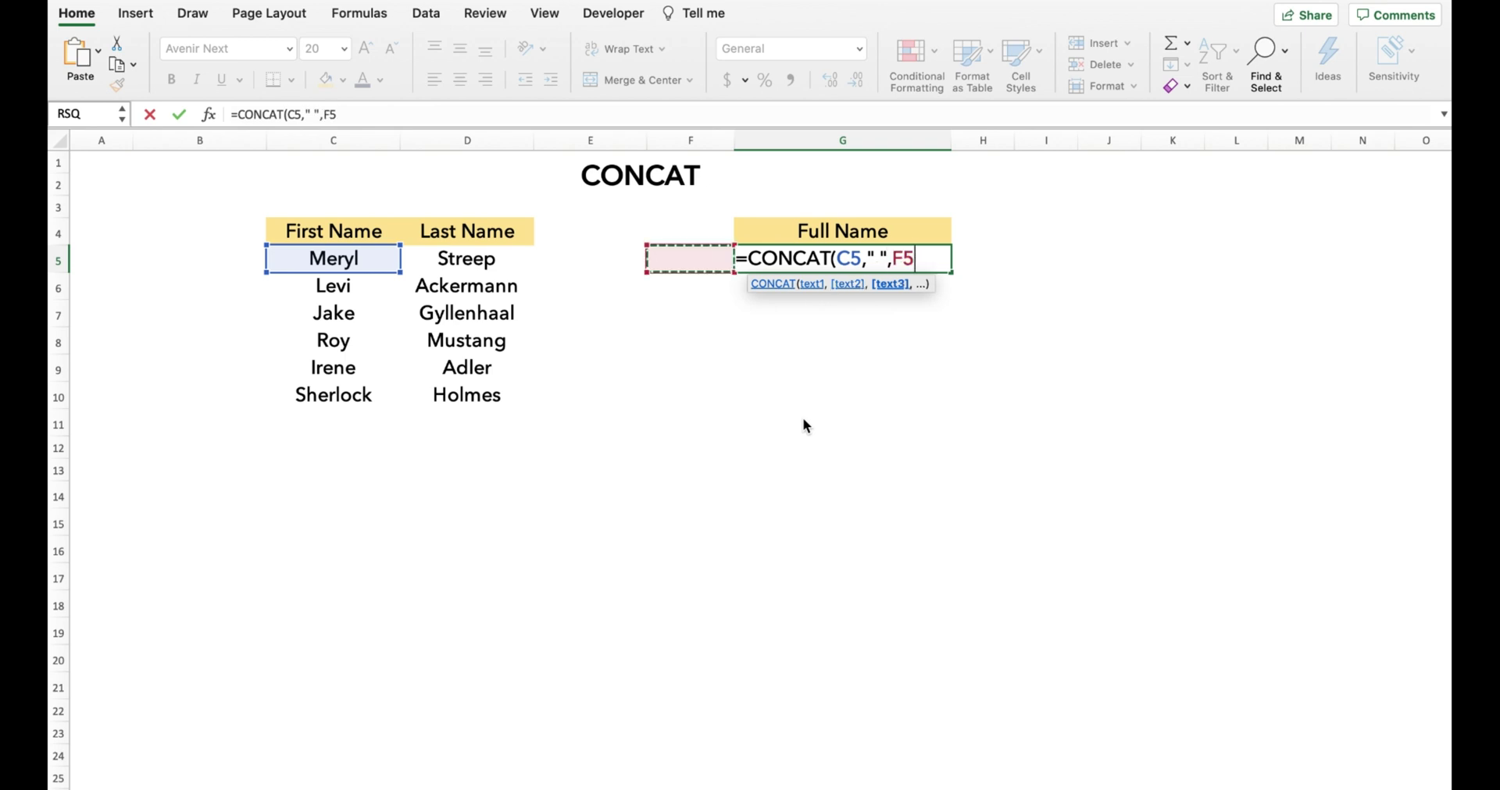
{"action": "type", "text": ")"}
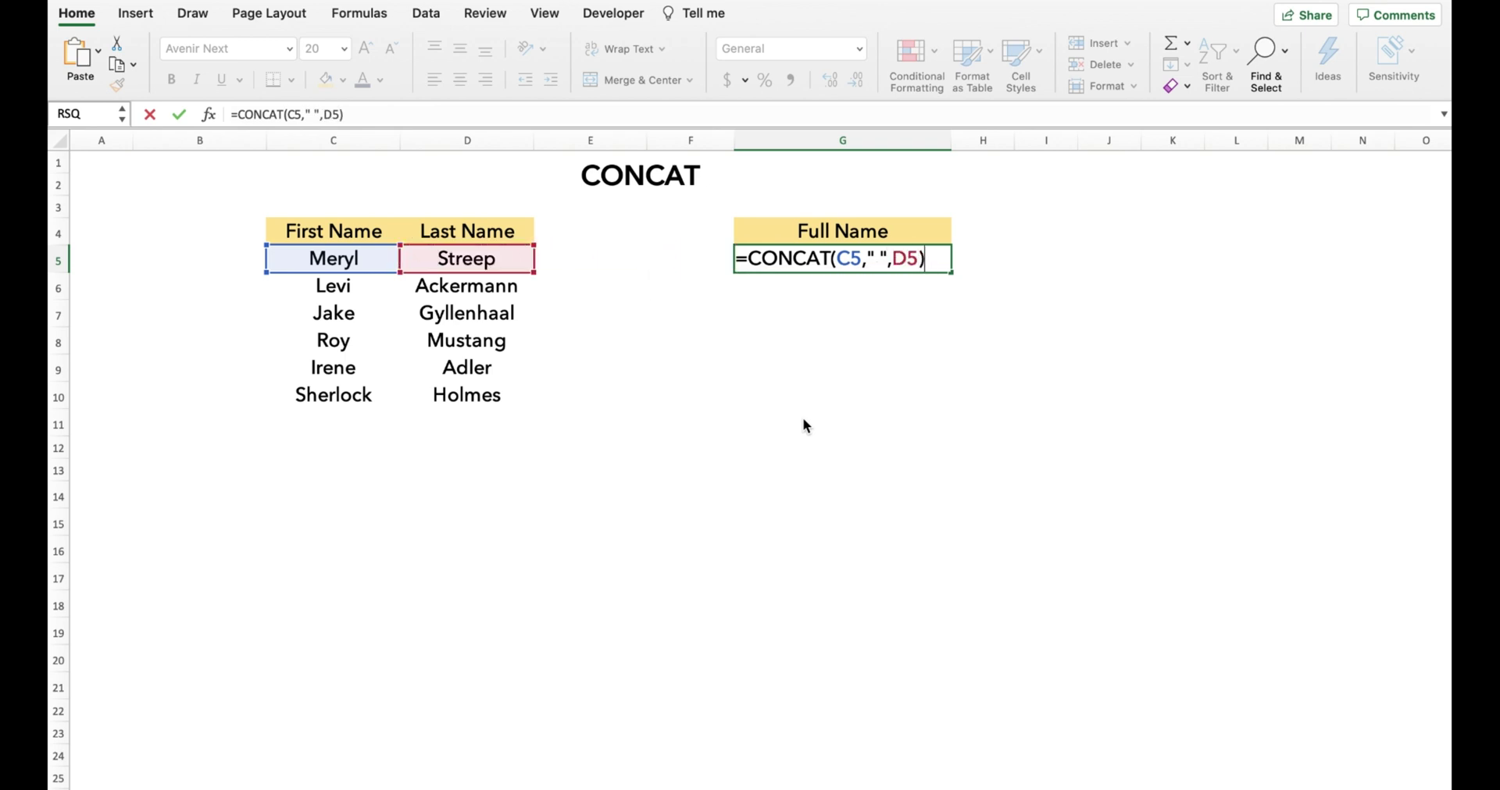
{"action": "key", "text": "Return"}
Fill the full name formula from G5 down through G10.
{"action": "left_click", "coordinate": [898, 264]}
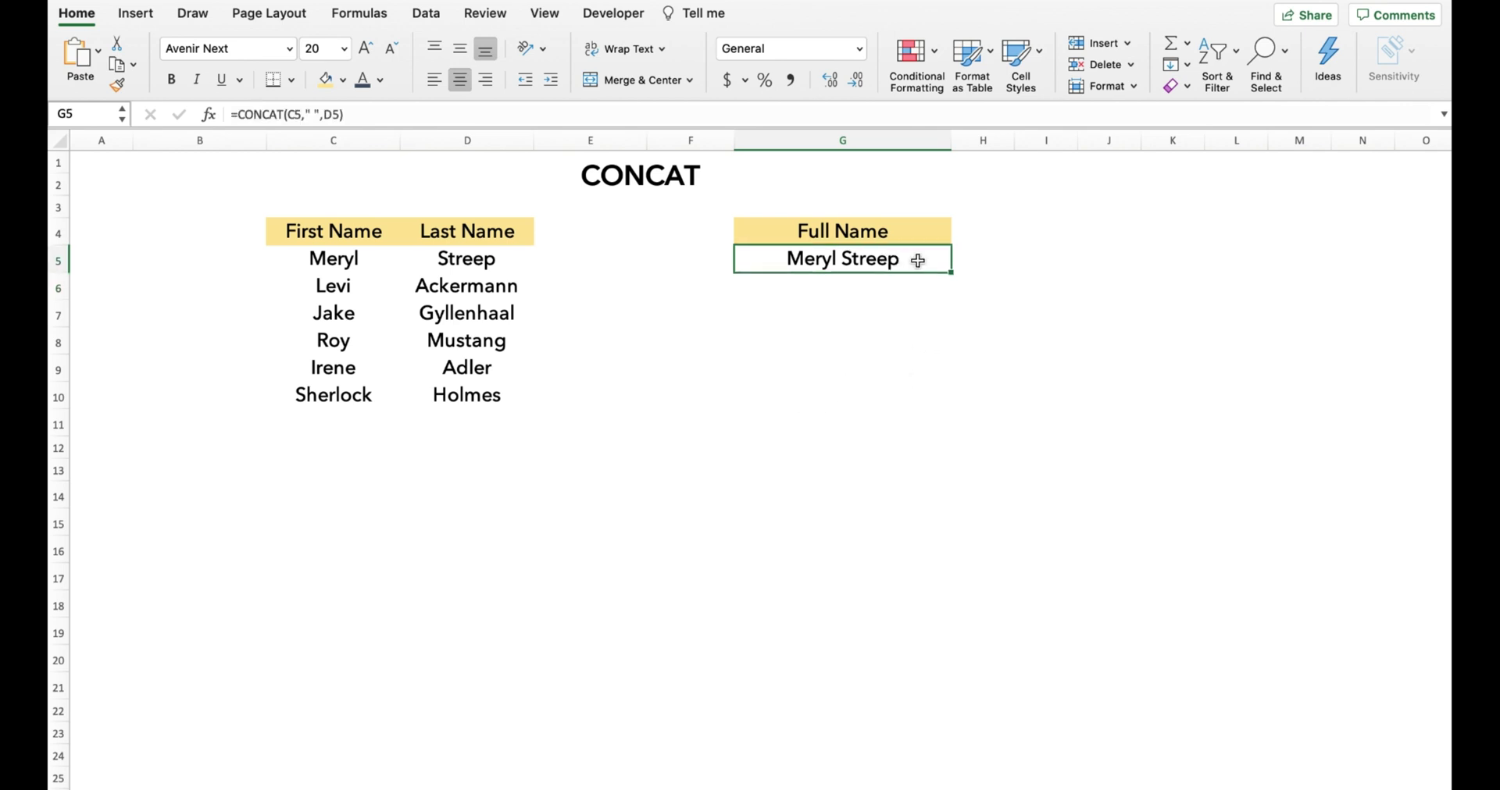
{"action": "left_click_drag", "start_coordinate": [951, 275], "coordinate": [939, 412]}
{"action": "left_click", "coordinate": [1034, 415]}
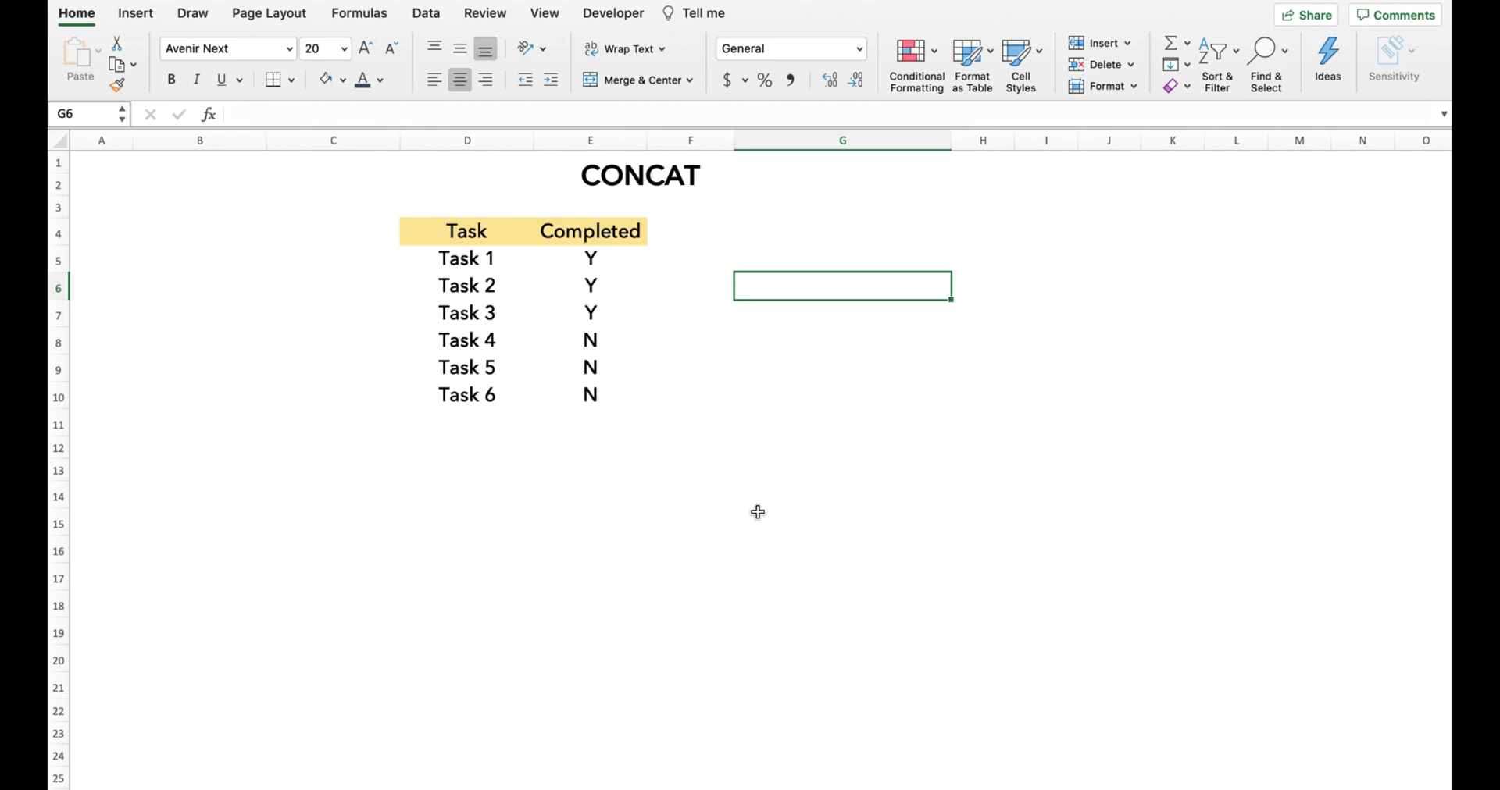
Begin a CONCAT formula in G6 with a nested COUNTIF function as its first argument.
{"action": "type", "text": "=Con"}
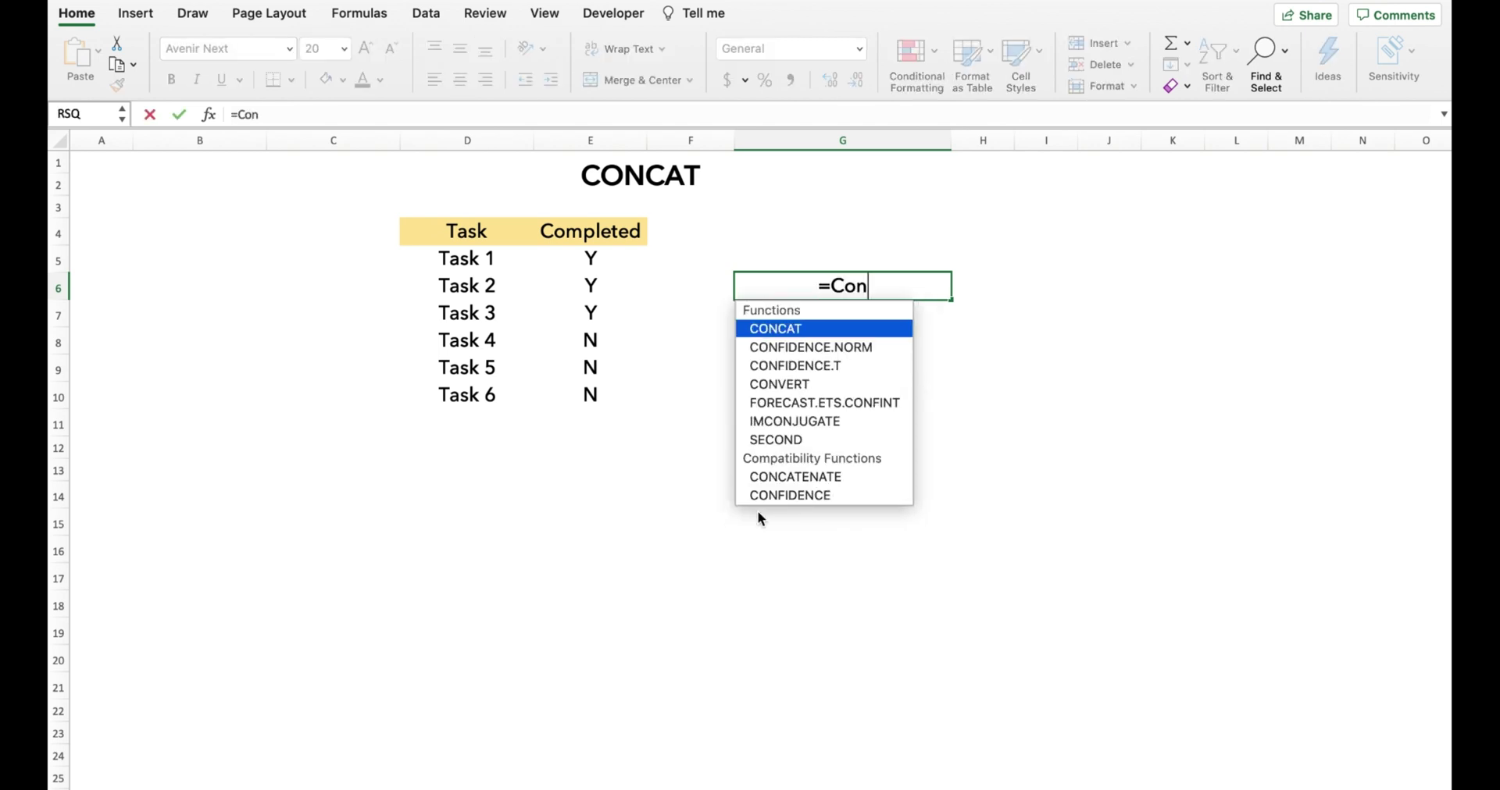
{"action": "key", "text": "Tab"}
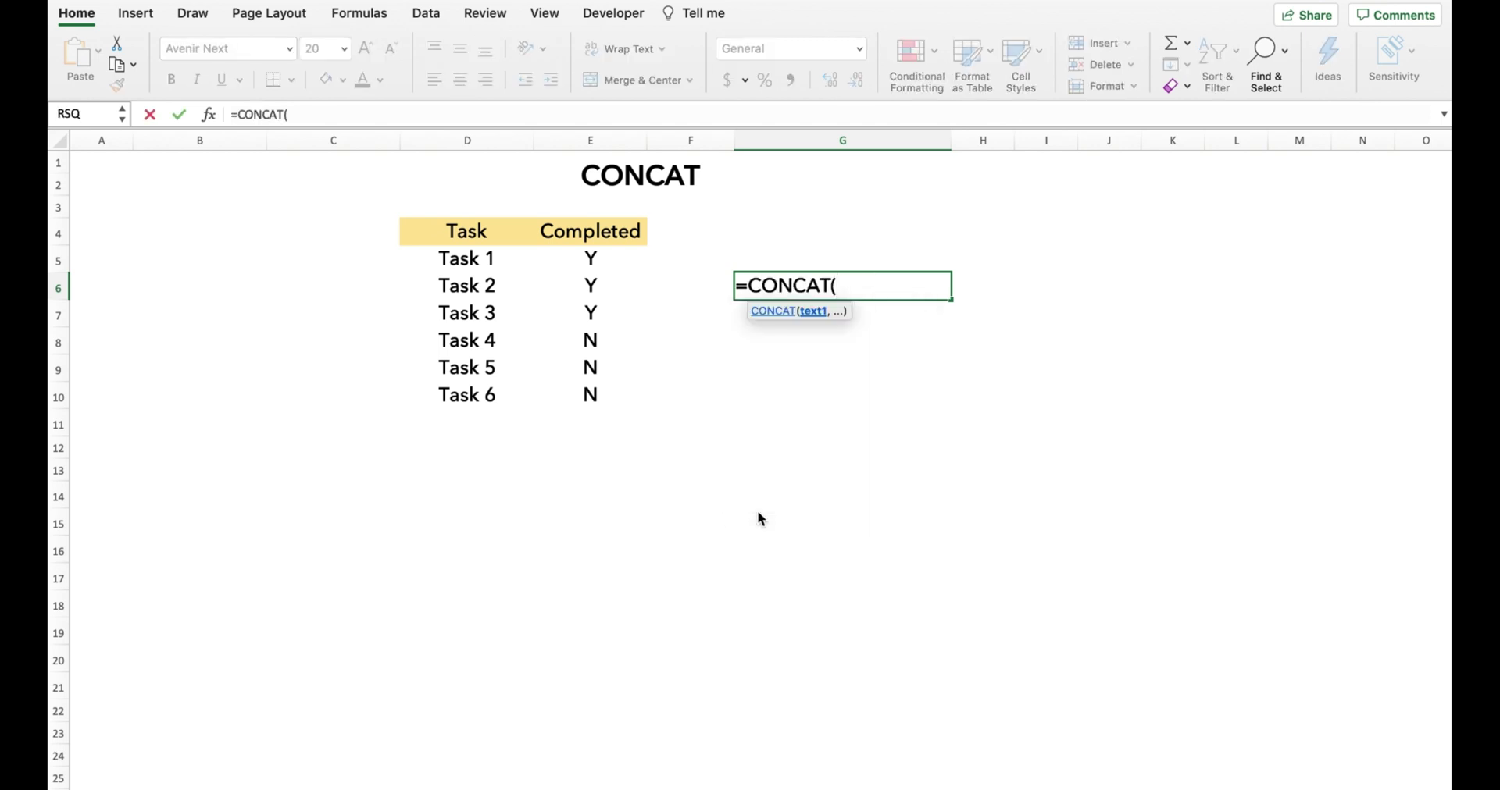
{"action": "type", "text": "cou"}
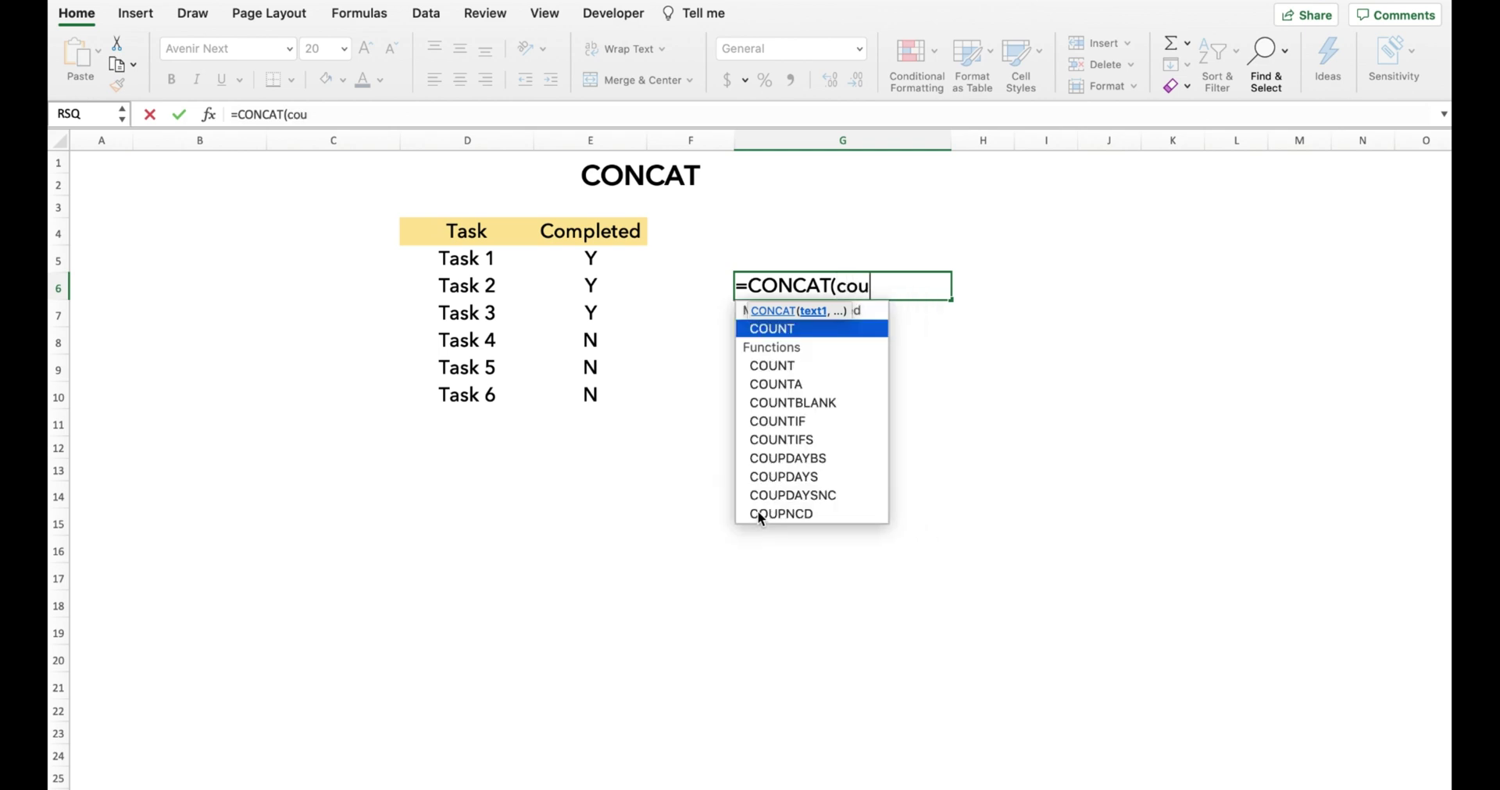
{"action": "key", "text": "Down"}
{"action": "key", "text": "Down"}
{"action": "key", "text": "Down"}
{"action": "key", "text": "Down"}
{"action": "key", "text": "Tab"}
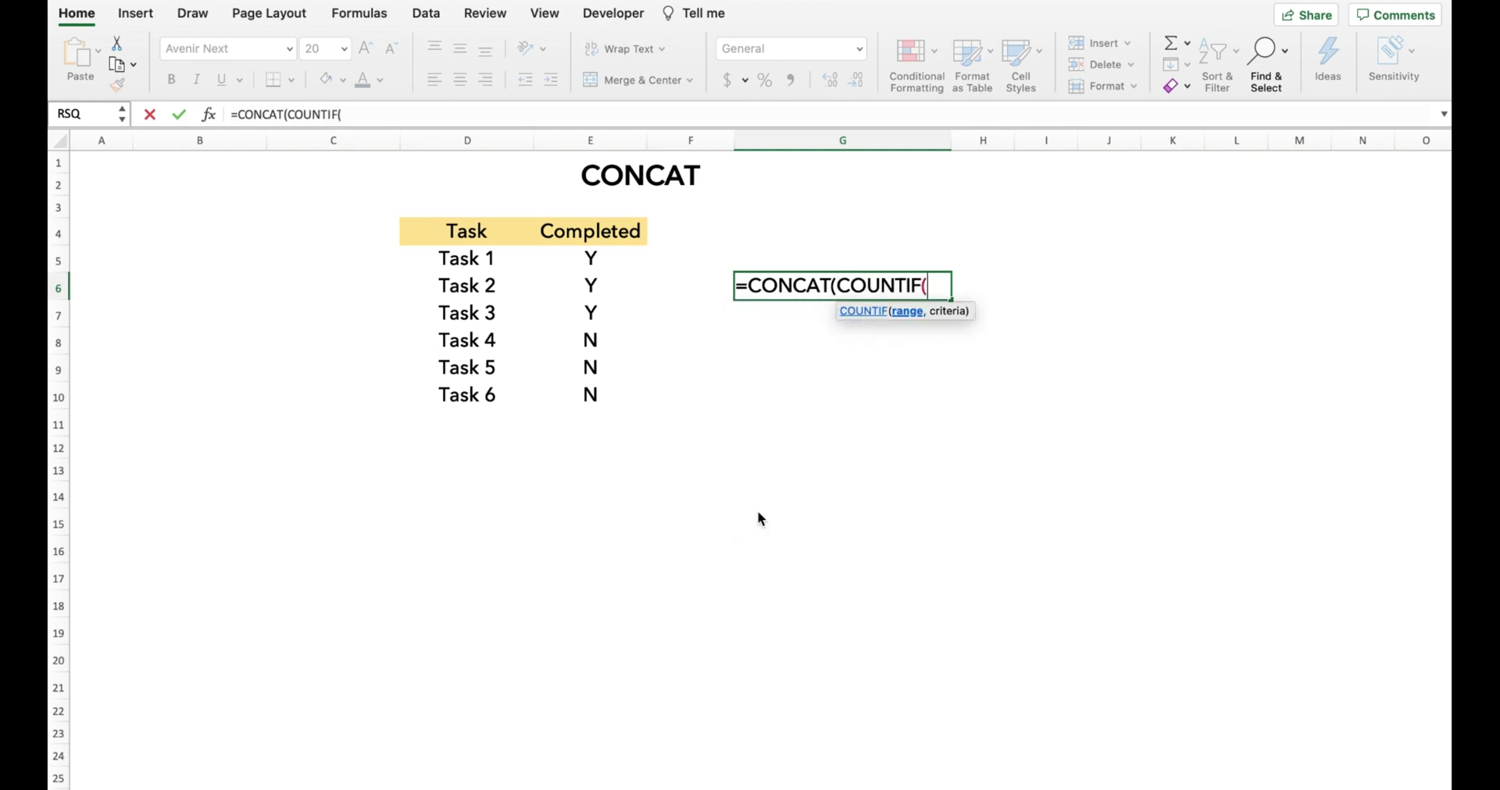
Complete the nested COUNTIF with the range E5:E10 and the criterion "Y".
{"action": "key", "text": "Left"}
{"action": "key", "text": "Left"}
{"action": "key", "text": "Left"}
{"action": "key", "text": "Right"}
{"action": "key", "text": "Up"}
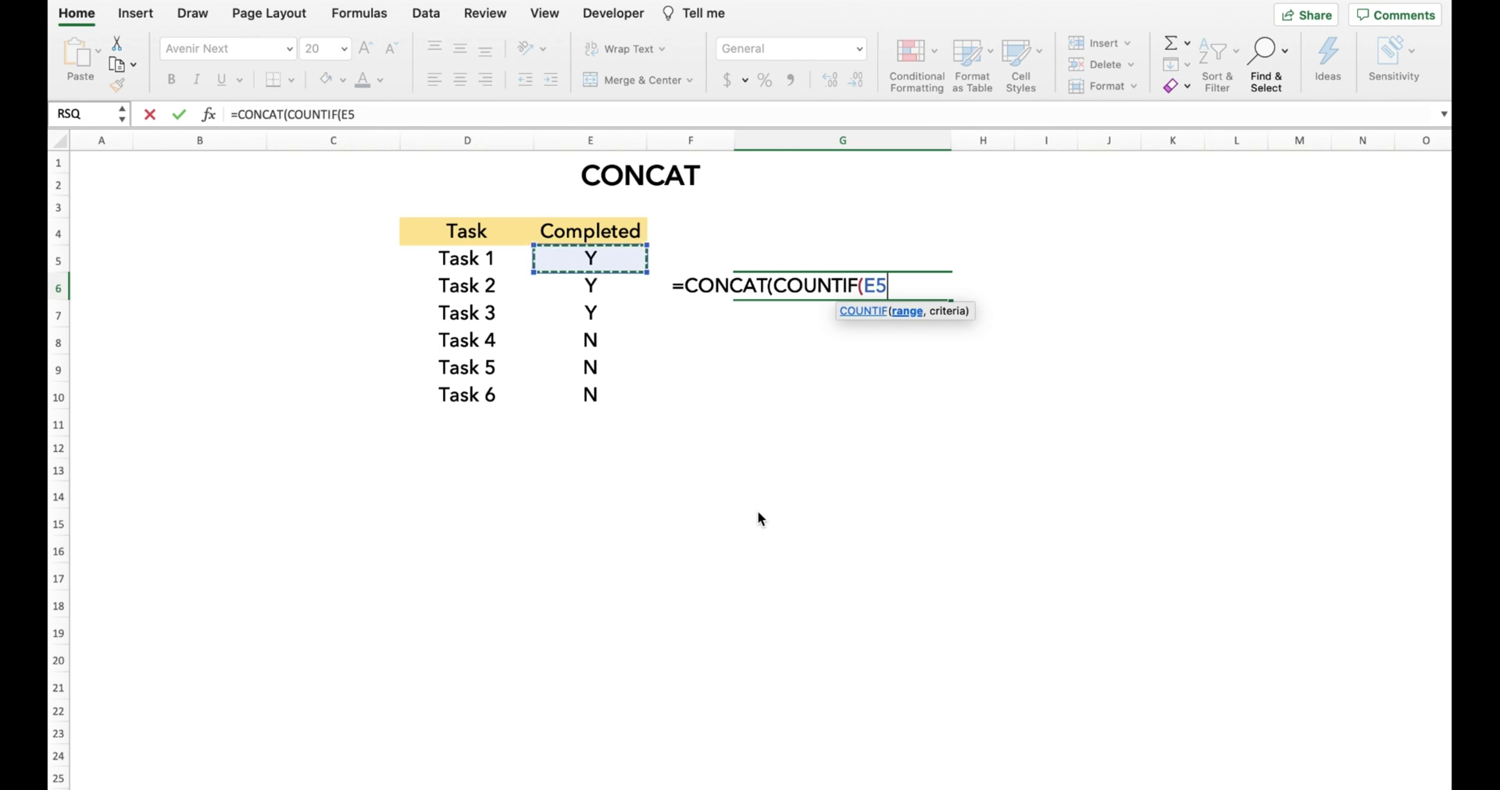
{"action": "key", "text": "shift+Down"}
{"action": "key", "text": "shift+Down"}
{"action": "key", "text": "shift+Down"}
{"action": "key", "text": "shift+Down"}
{"action": "key", "text": "shift+Down"}
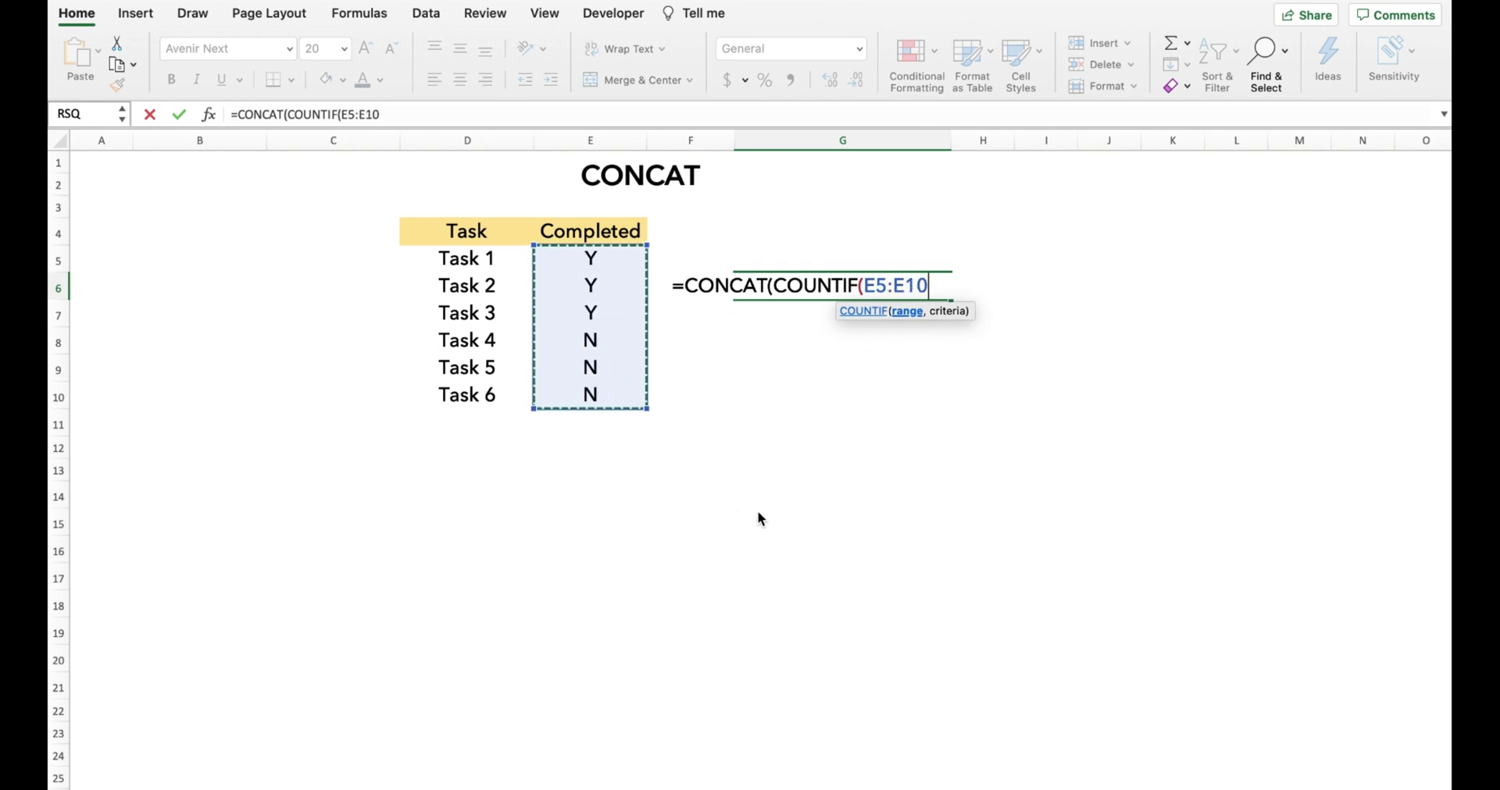
{"action": "type", "text": ",\"Y\""}
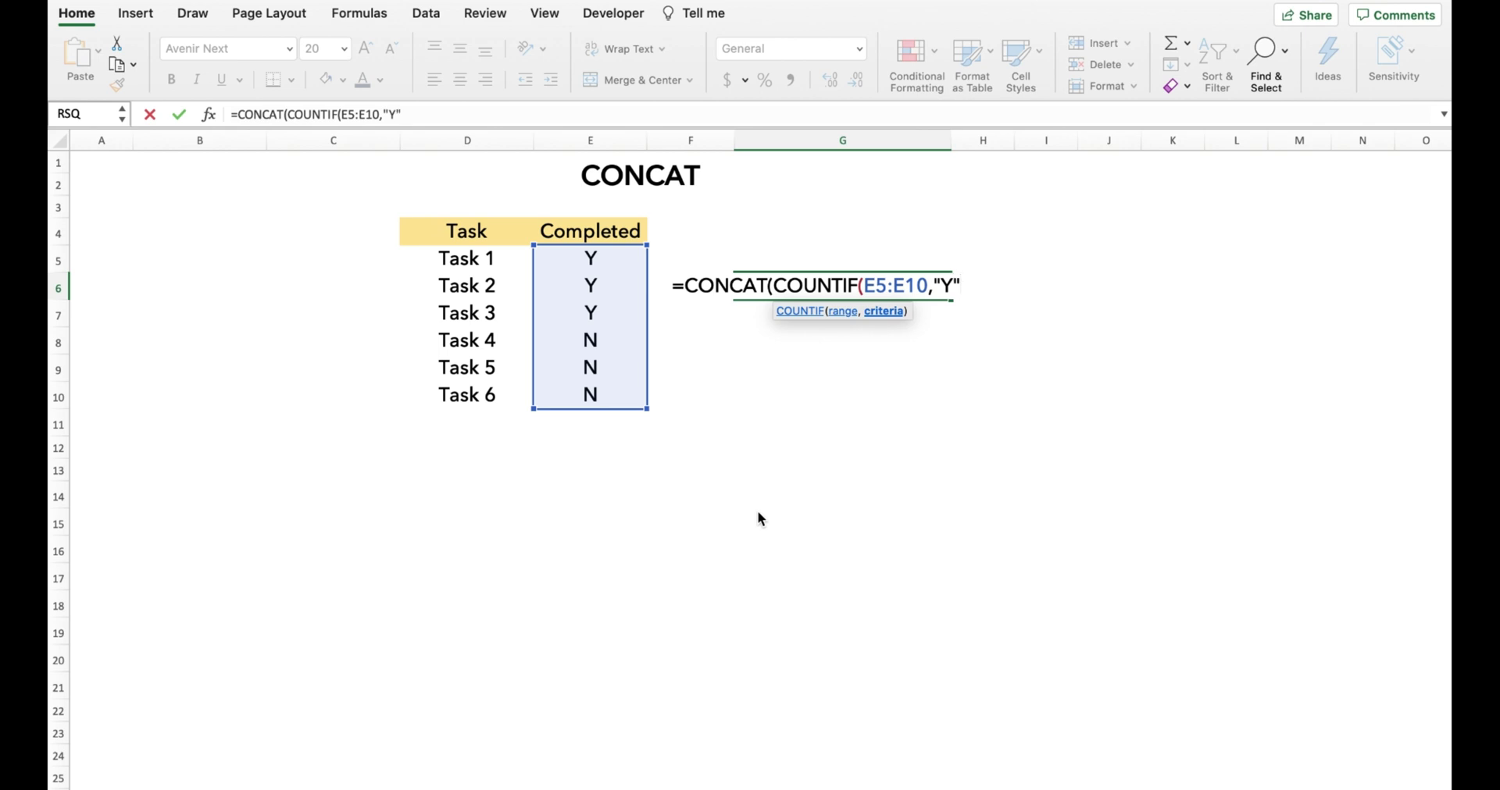
{"action": "type", "text": ")"}
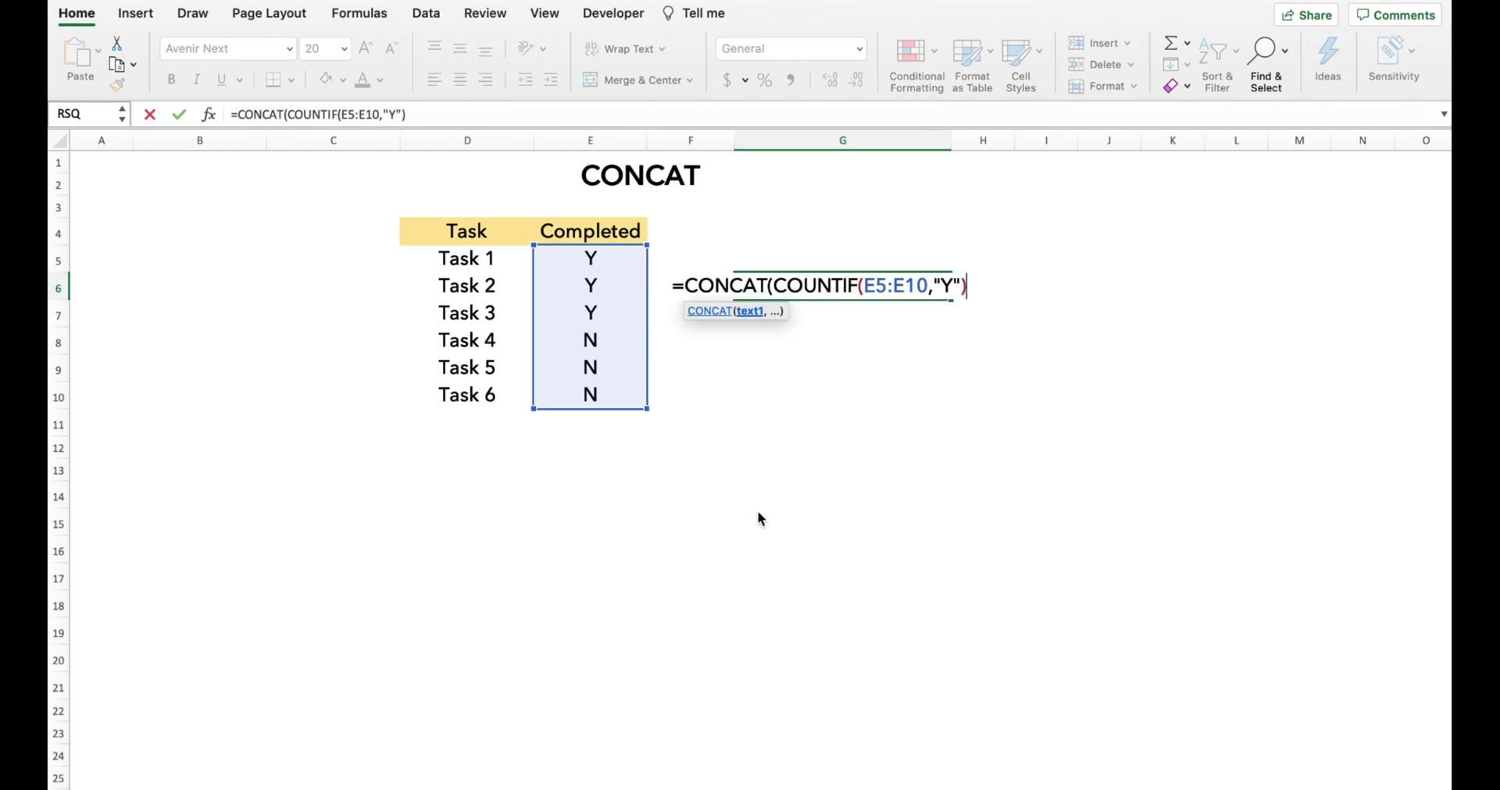
Add the text " of " as the second argument of the CONCAT formula.
{"action": "type", "text": ",\""}
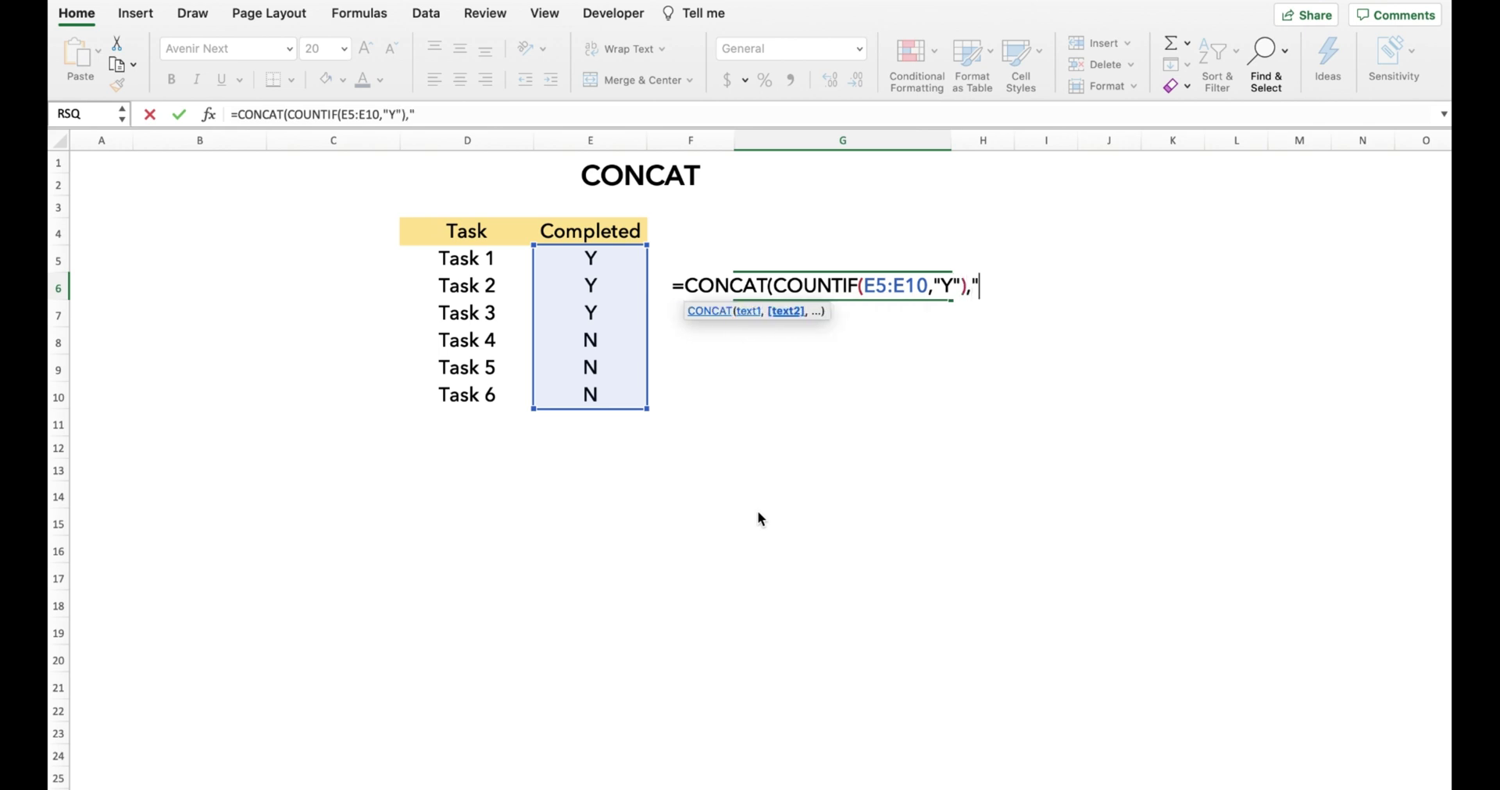
{"action": "type", "text": " of \""}
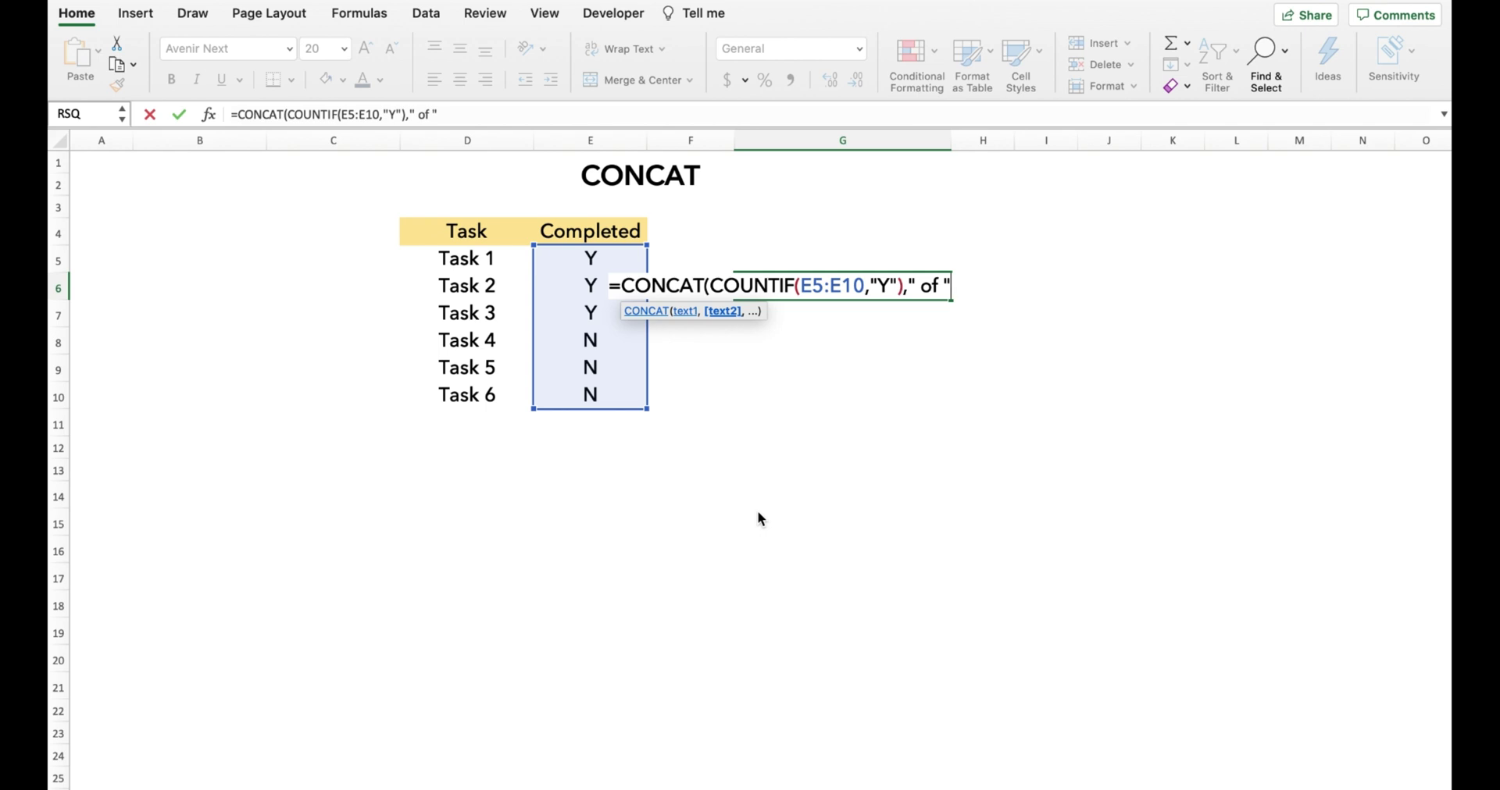
{"action": "type", "text": ","}
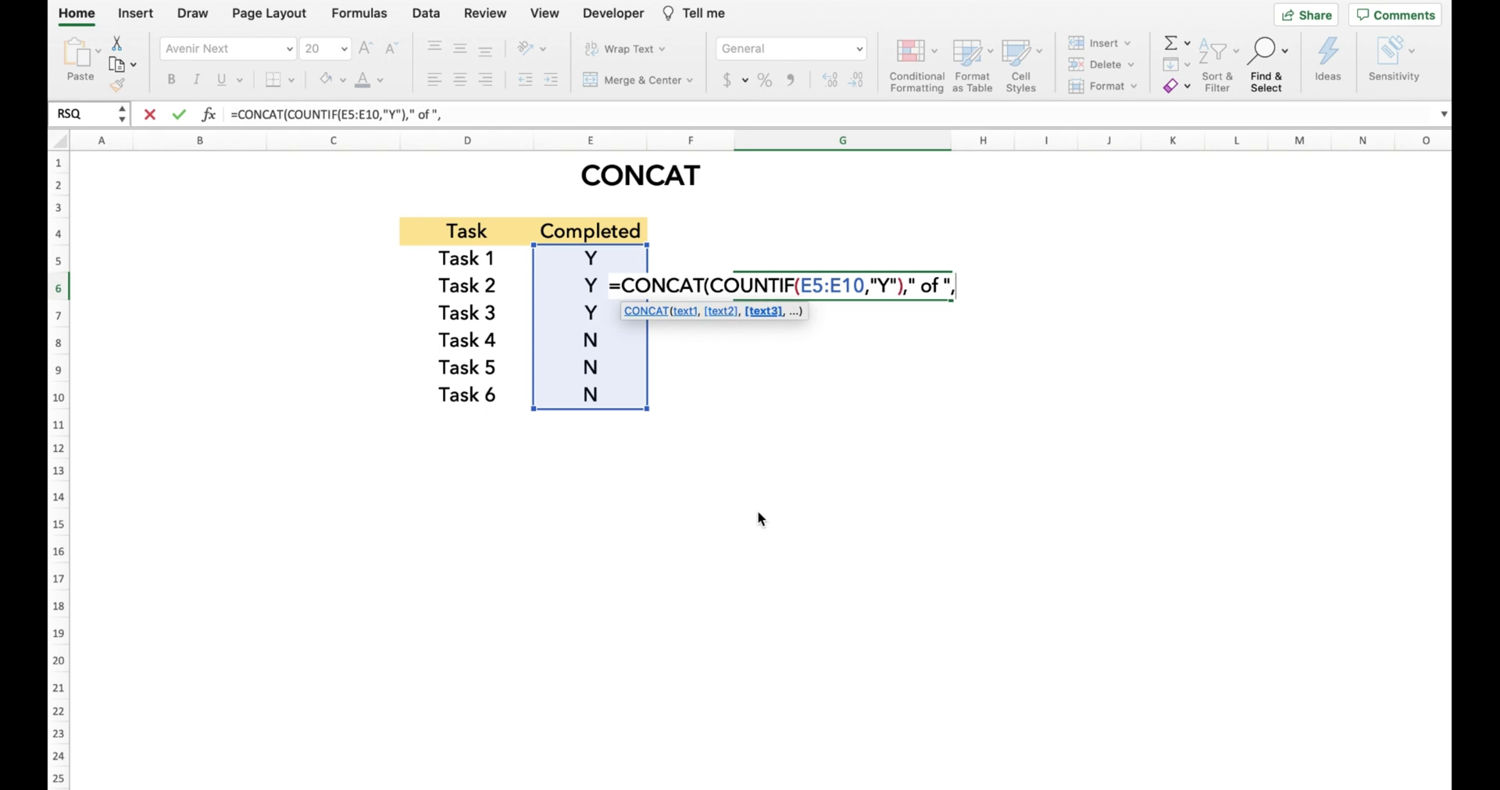
Add COUNTA(E5:E10) as the third argument of the CONCAT formula.
{"action": "type", "text": "C"}
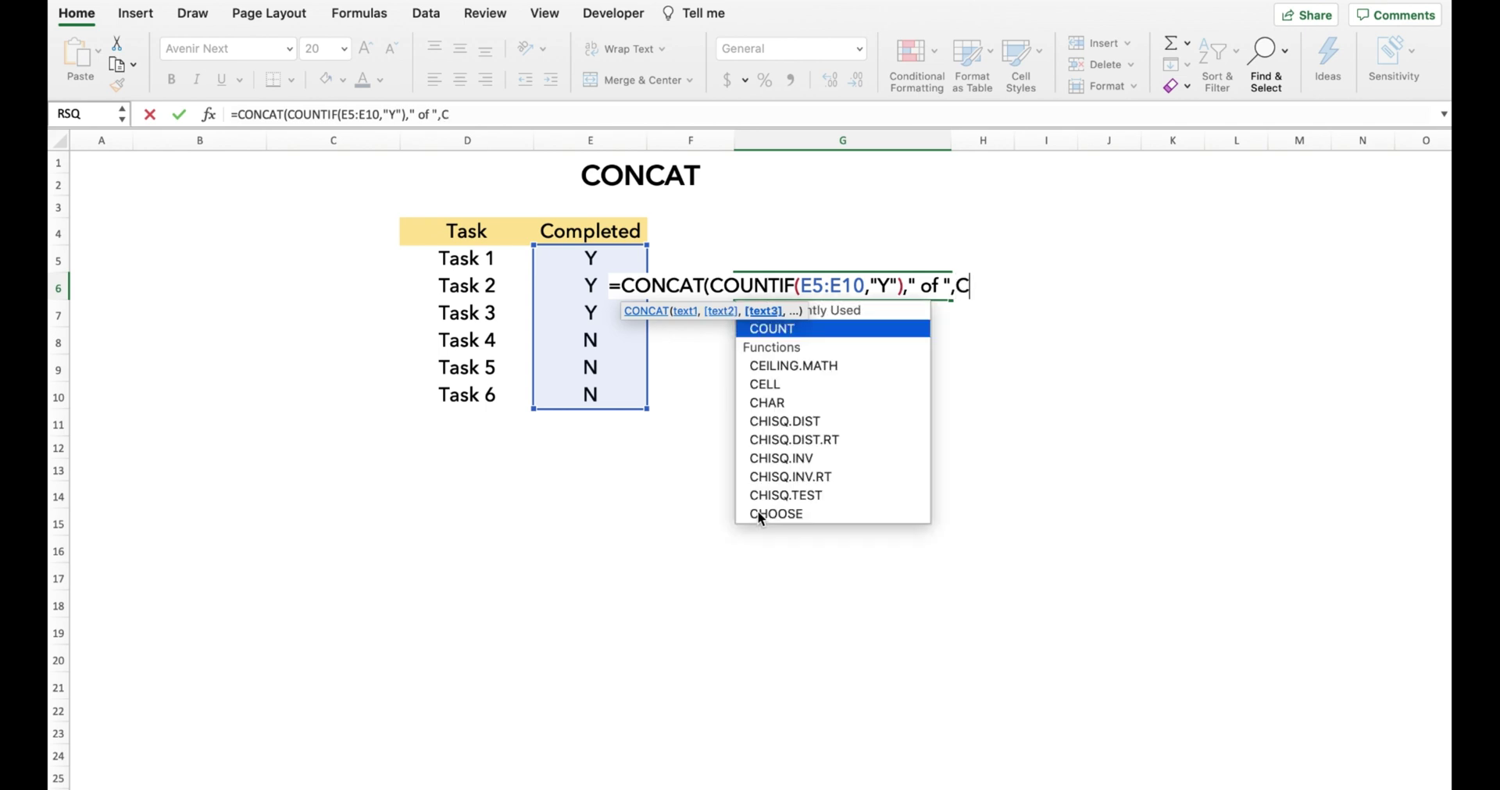
{"action": "type", "text": "oun"}
{"action": "key", "text": "Down"}
{"action": "key", "text": "Down"}
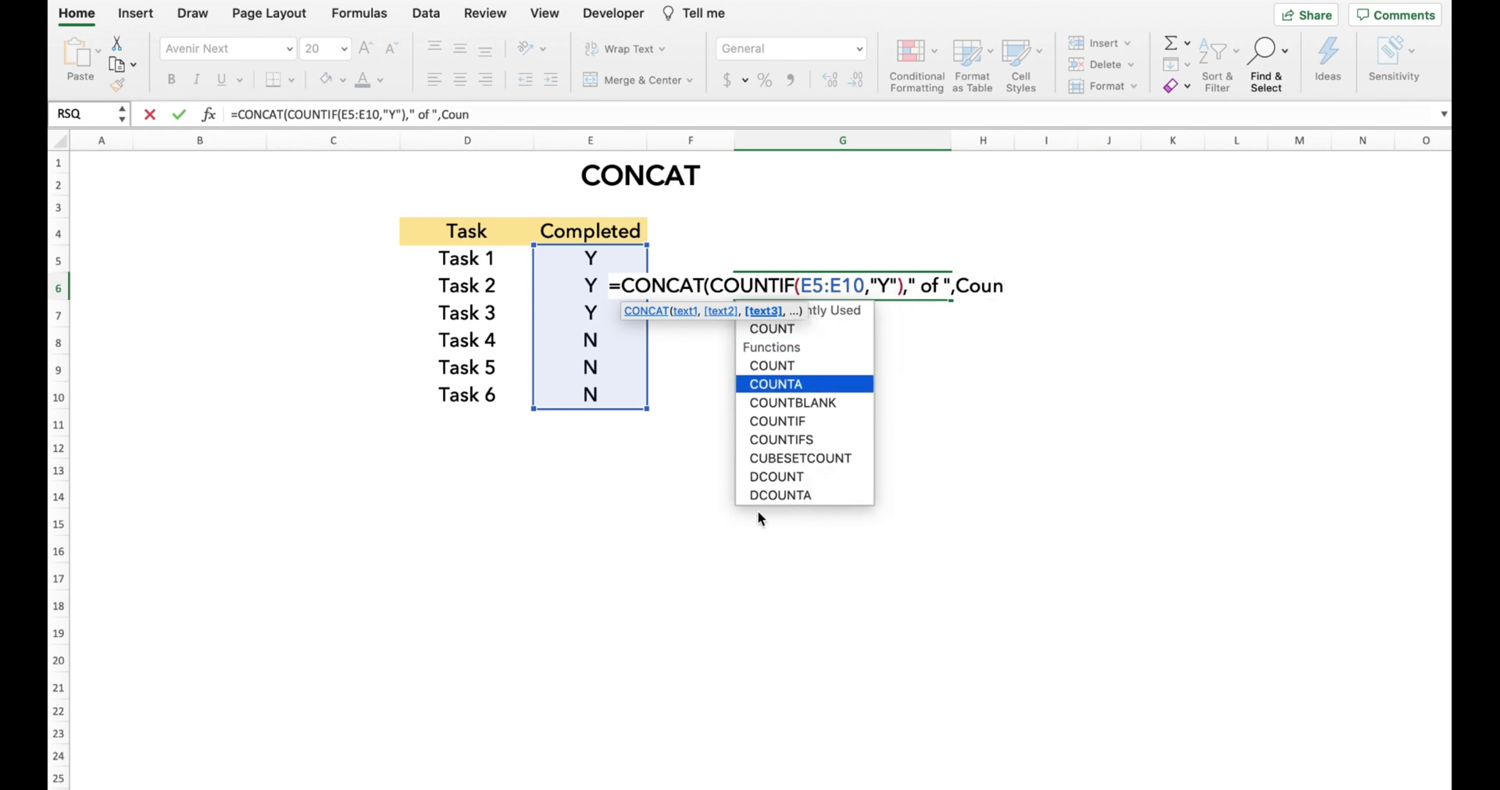
{"action": "key", "text": "Tab"}
{"action": "key", "text": "Left"}
{"action": "key", "text": "Left"}
{"action": "key", "text": "Up"}
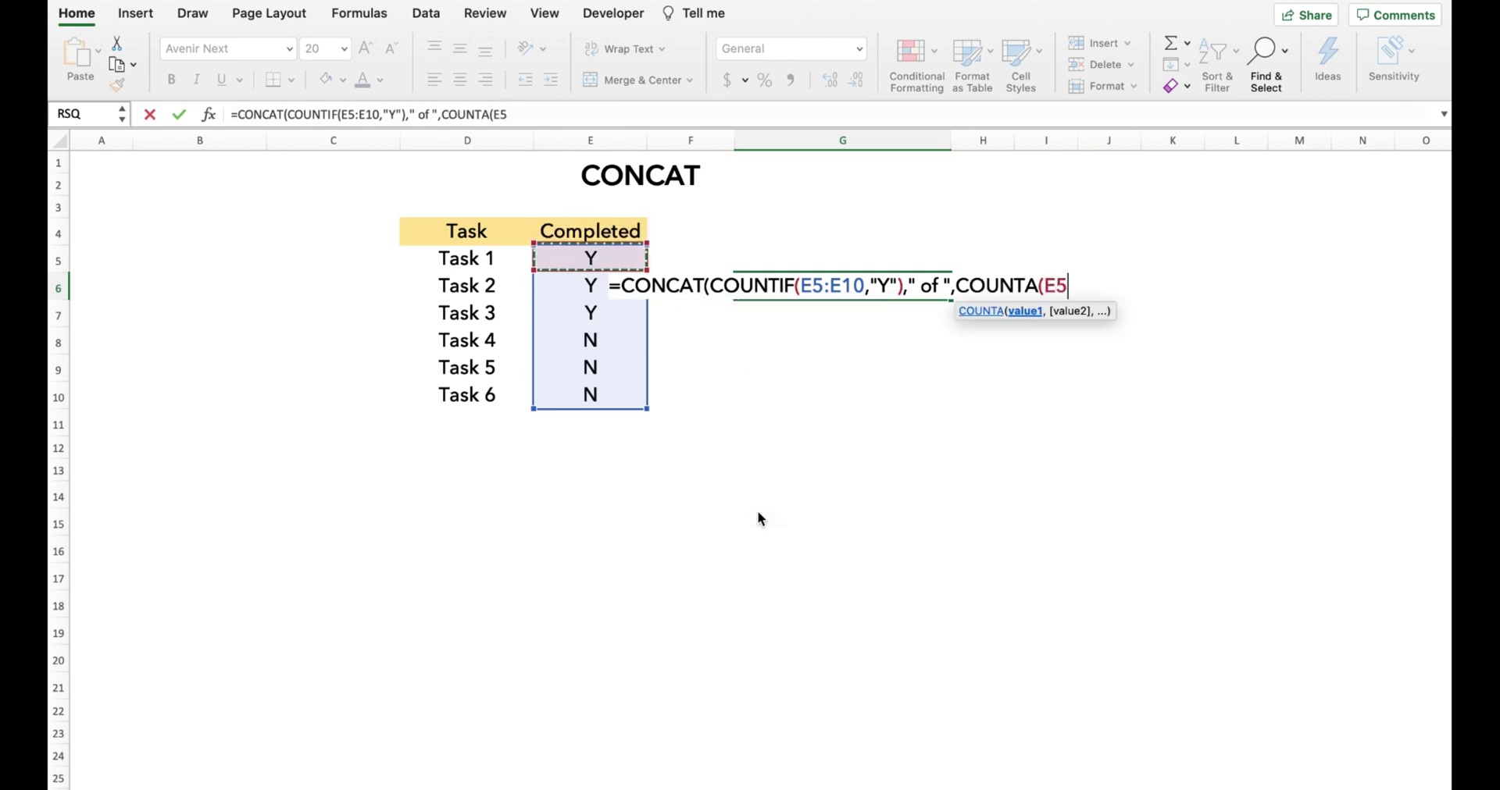
{"action": "key", "text": "shift+Down"}
{"action": "key", "text": "shift+Down"}
{"action": "key", "text": "shift+Down"}
{"action": "key", "text": "shift+Down"}
{"action": "key", "text": "shift+Down"}
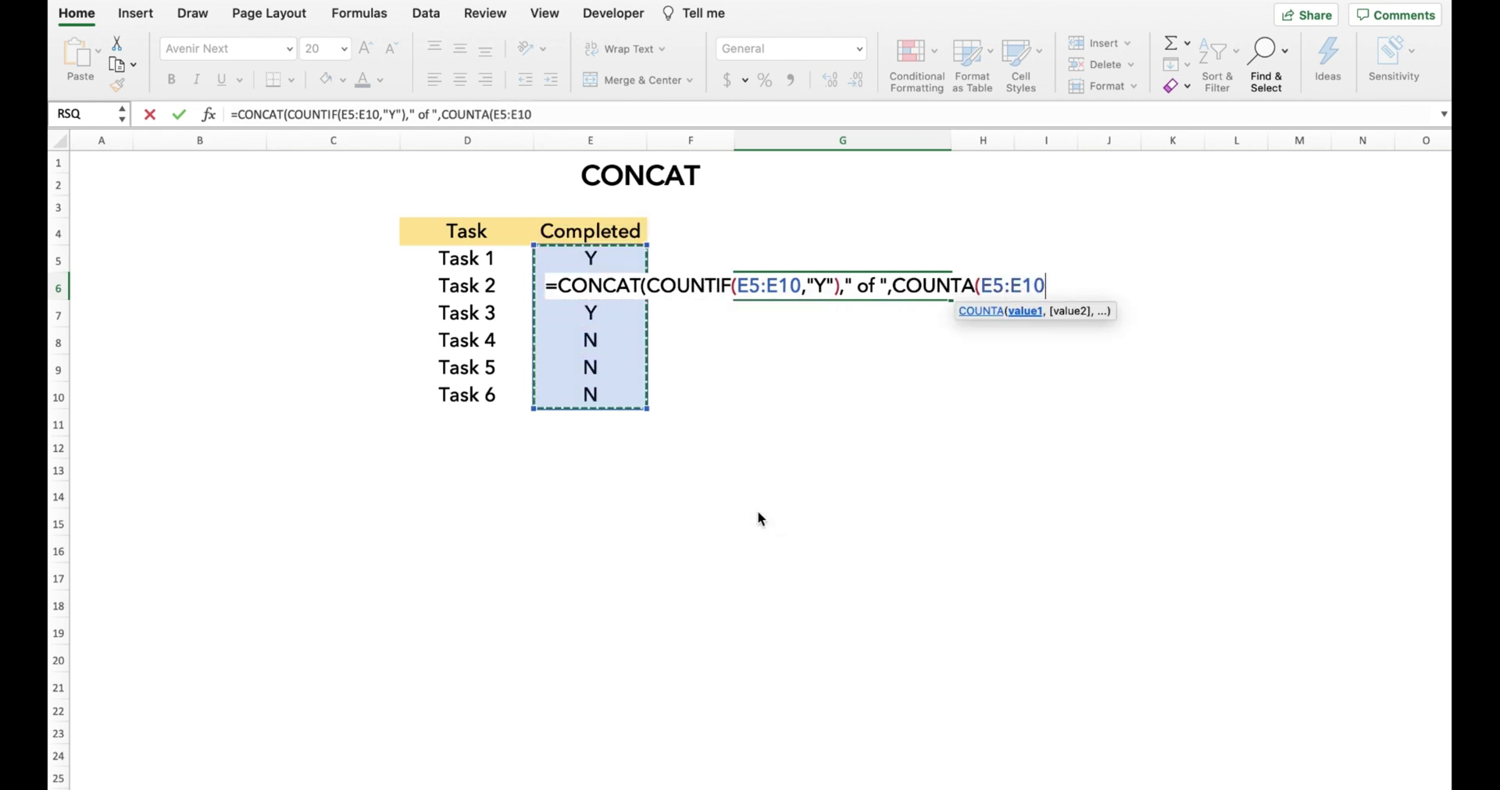
{"action": "type", "text": ")"}
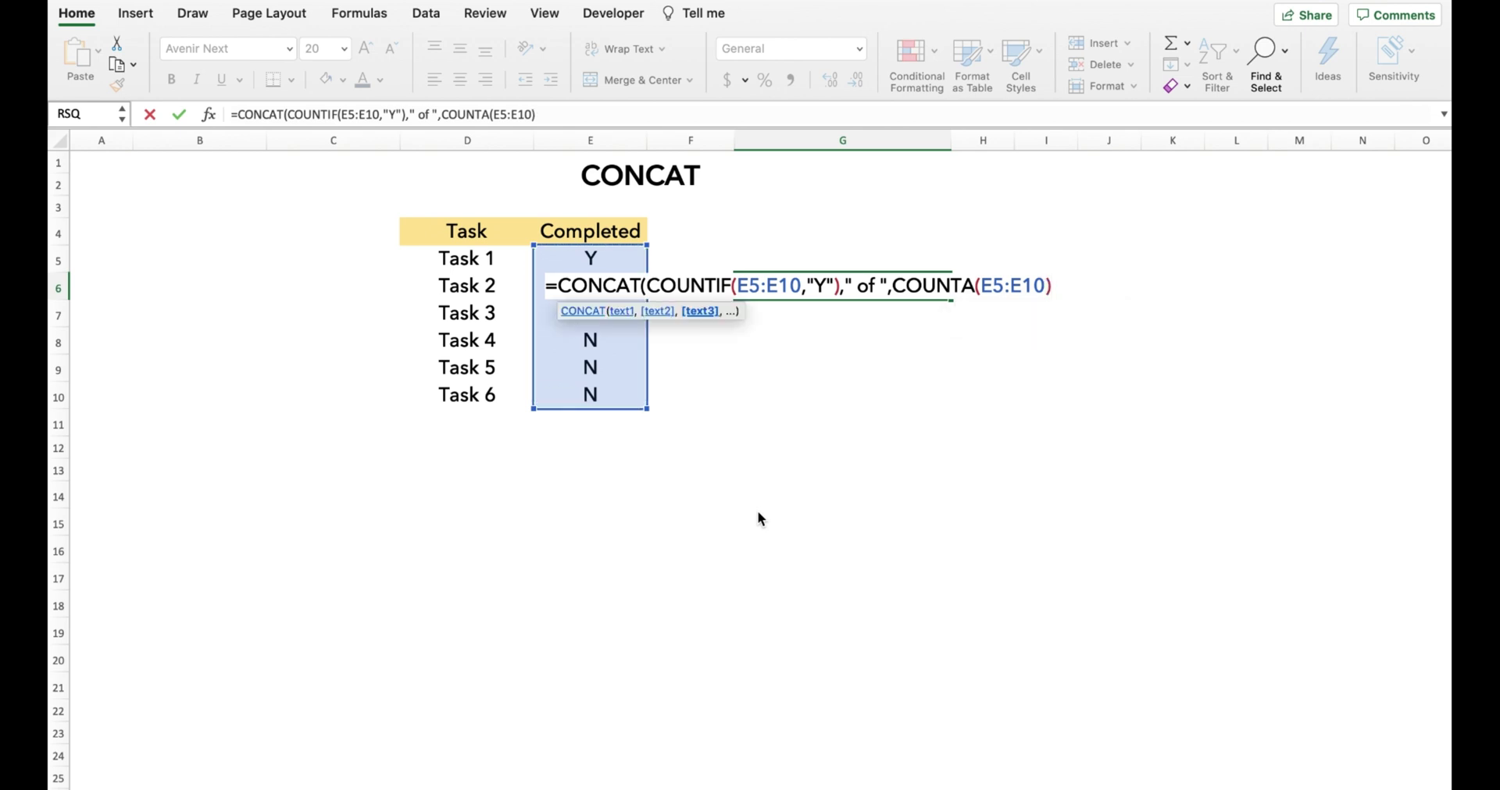
Add " Tasks Done" as the final CONCAT argument and enter the formula in G6.
{"action": "type", "text": ","}
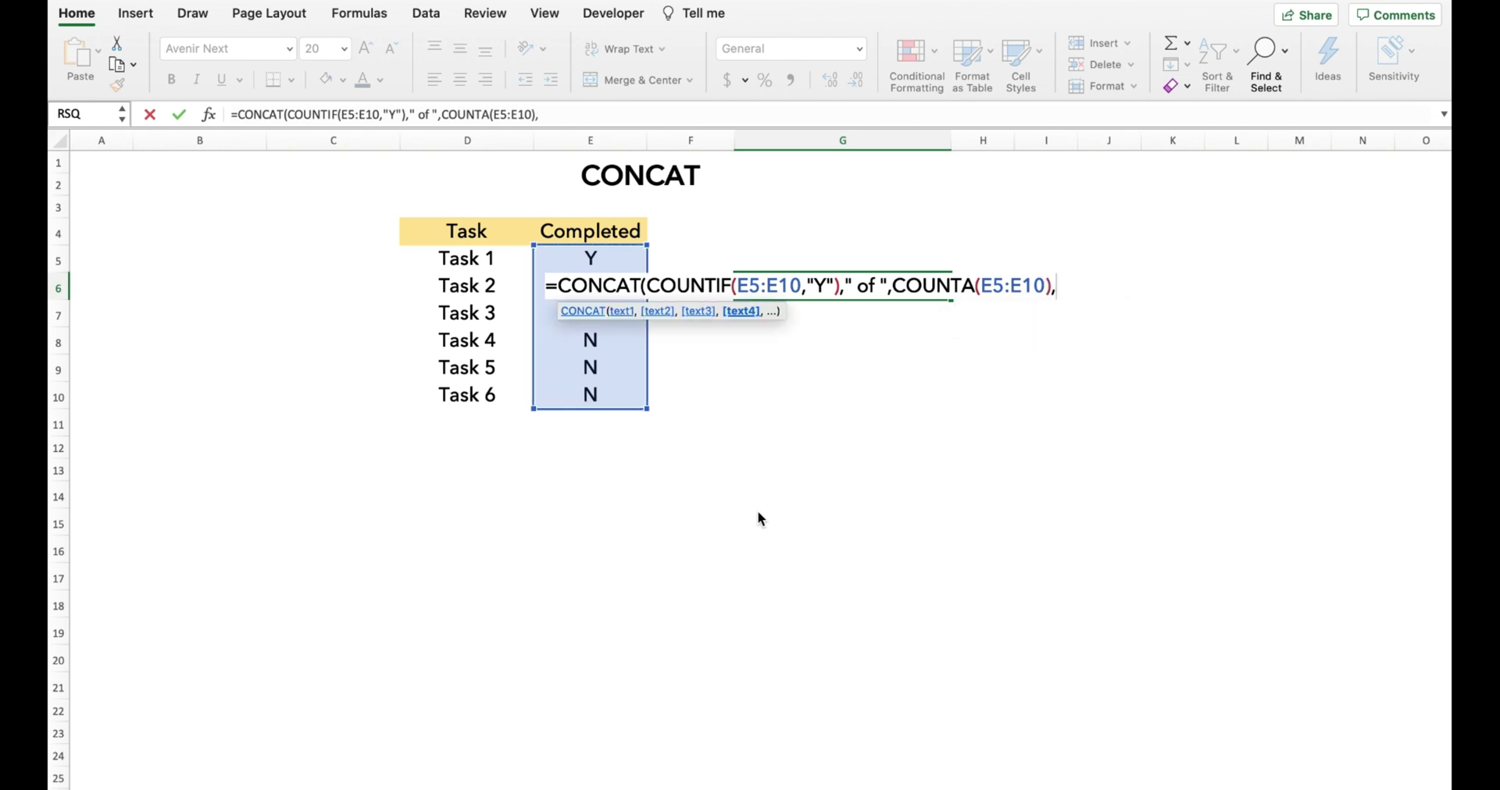
{"action": "type", "text": "\" Tasks Done\""}
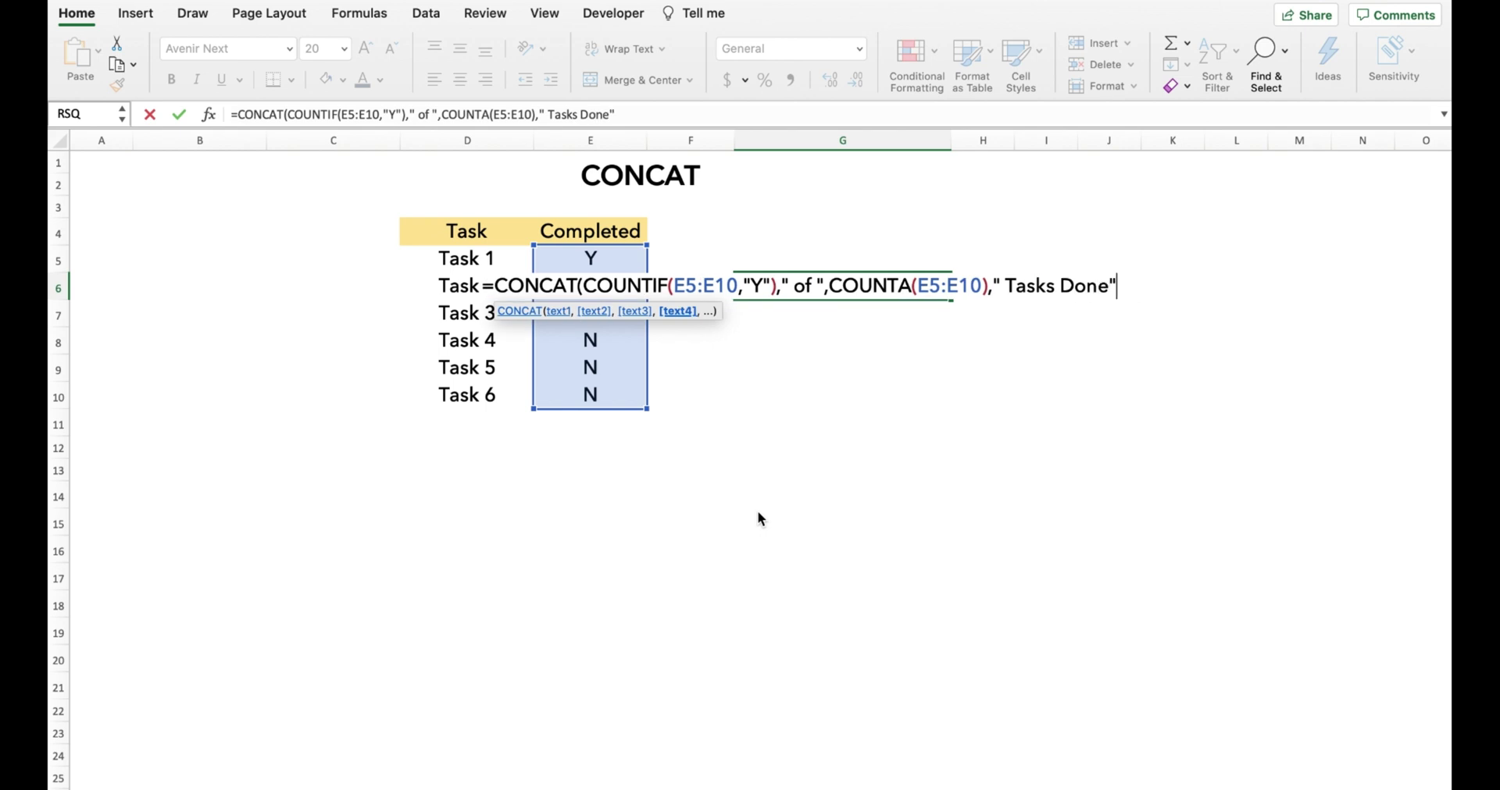
{"action": "type", "text": ")"}
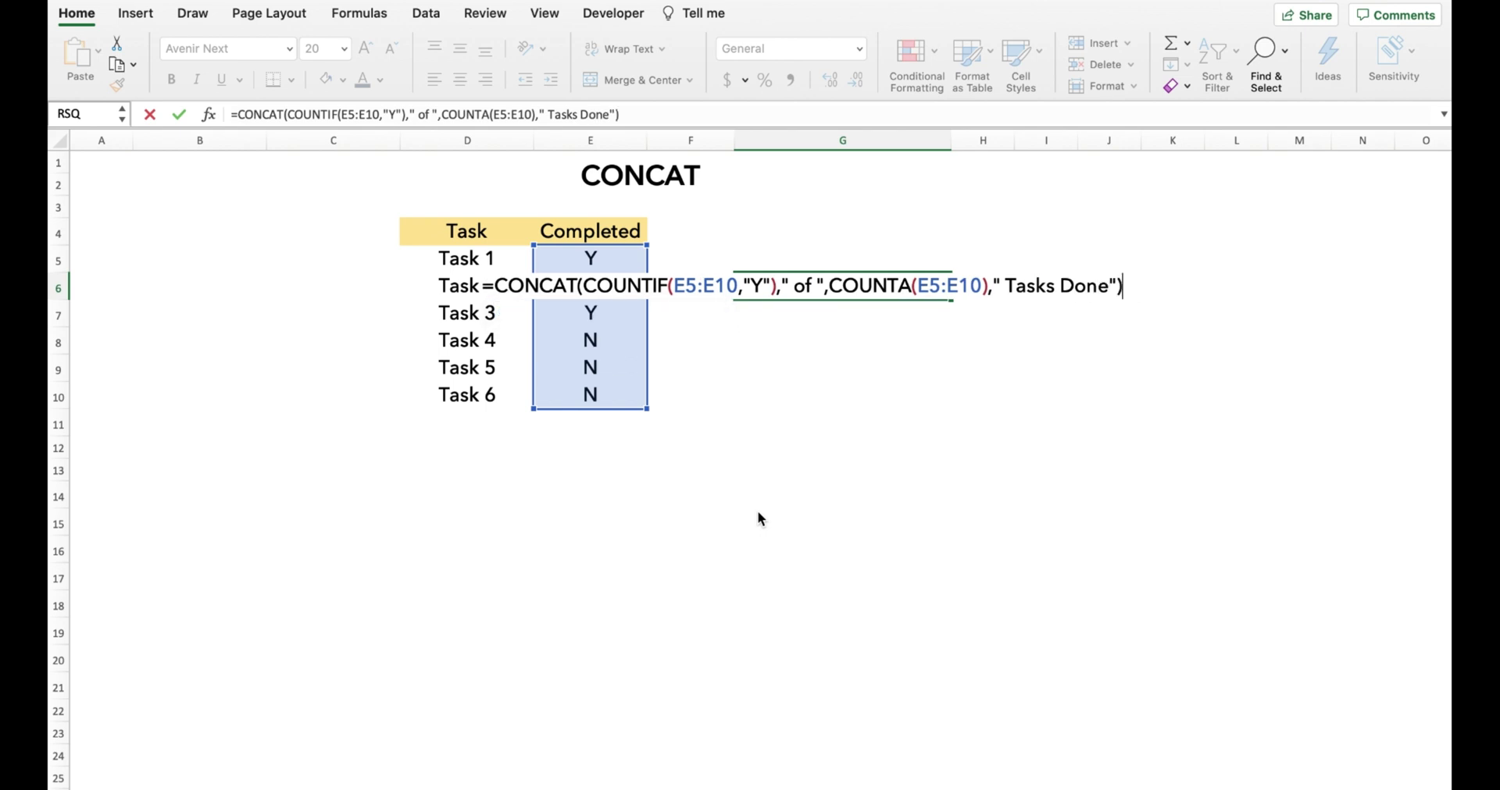
{"action": "key", "text": "Return"}
{"action": "key", "text": "Up"}
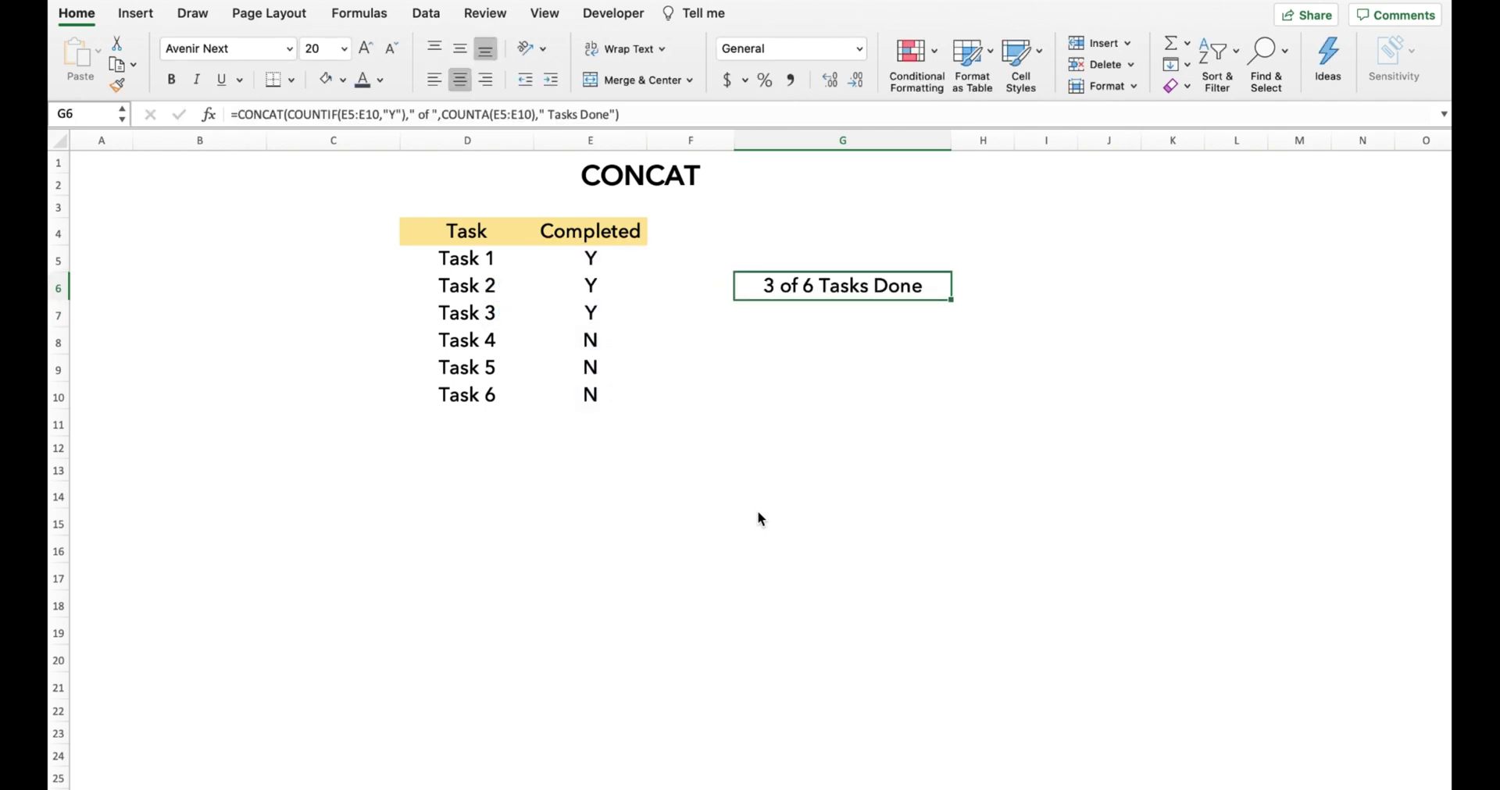
Test the task summary by setting Task 4's Completed value to Y, and restore it to N.
{"action": "left_click", "coordinate": [594, 343]}
{"action": "type", "text": "Y"}
{"action": "key", "text": "Return"}
{"action": "left_click", "coordinate": [596, 344]}
{"action": "type", "text": "N"}
Set Task 3's Completed value to N.
{"action": "key", "text": "Up"}
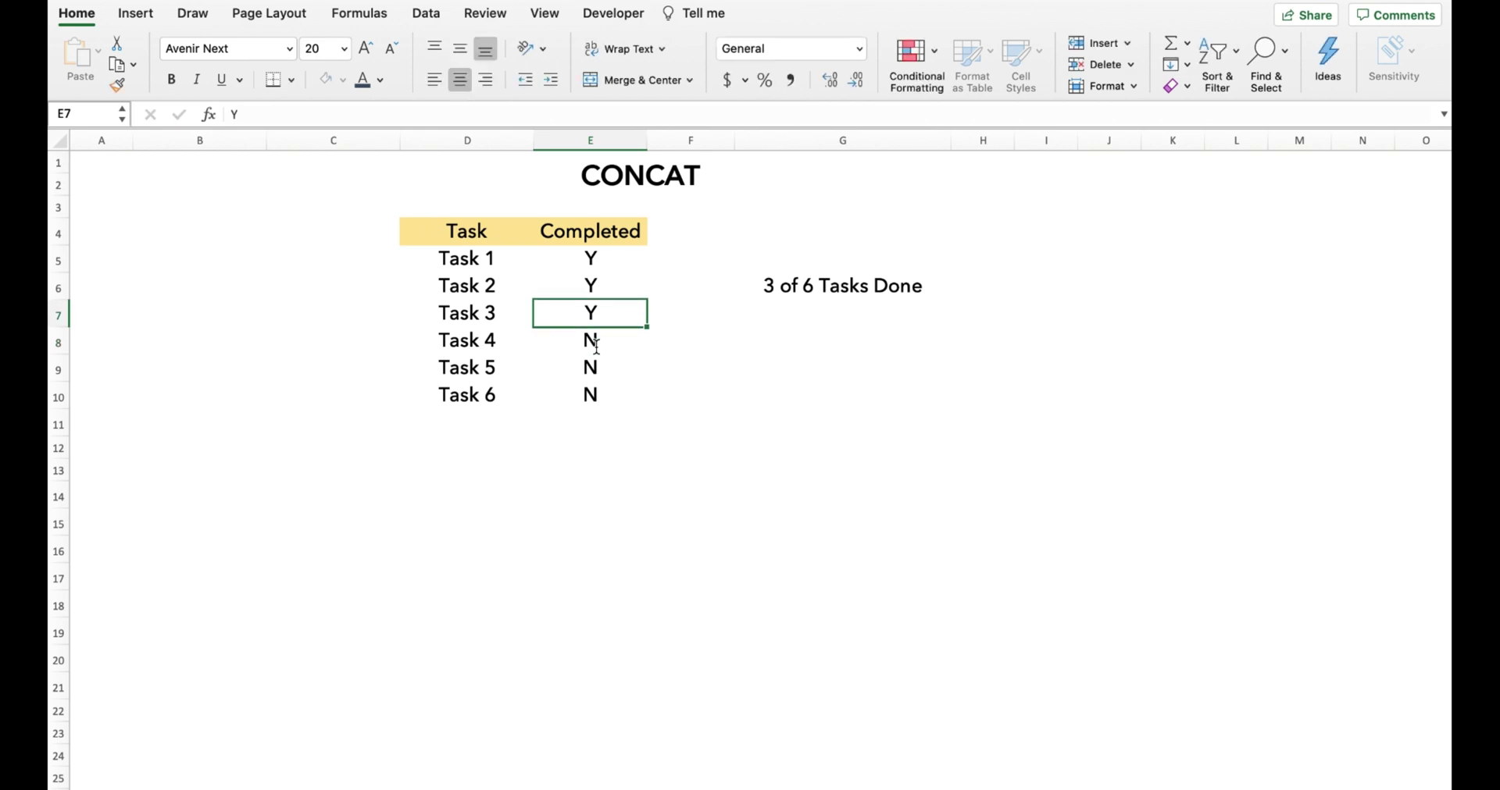
{"action": "type", "text": "N"}
{"action": "key", "text": "Return"}
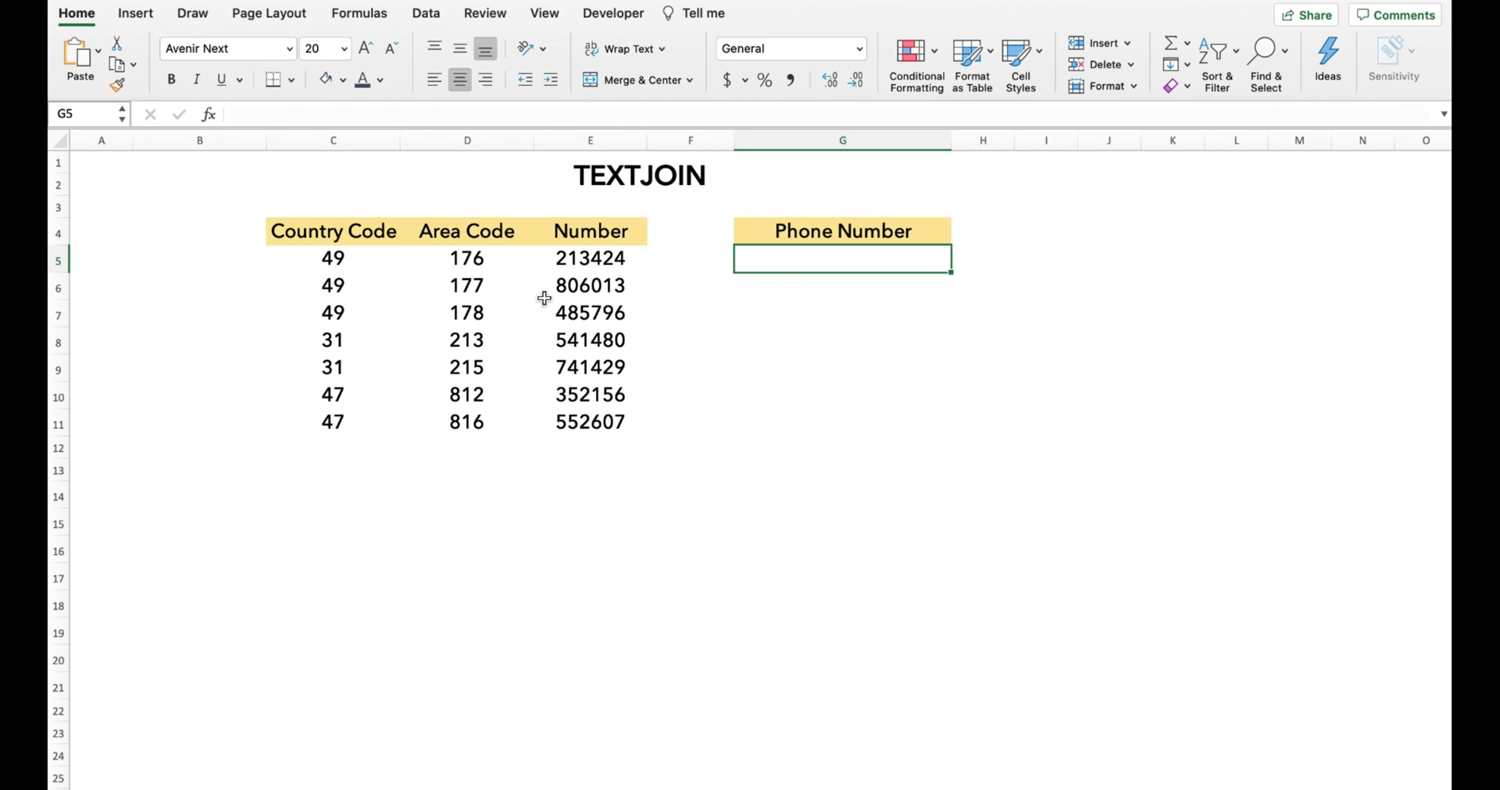
Enter =TEXTJOIN("-",1,C5:E5) in G5 to join the country code, area code and number with hyphens.
{"action": "type", "text": "=Te"}
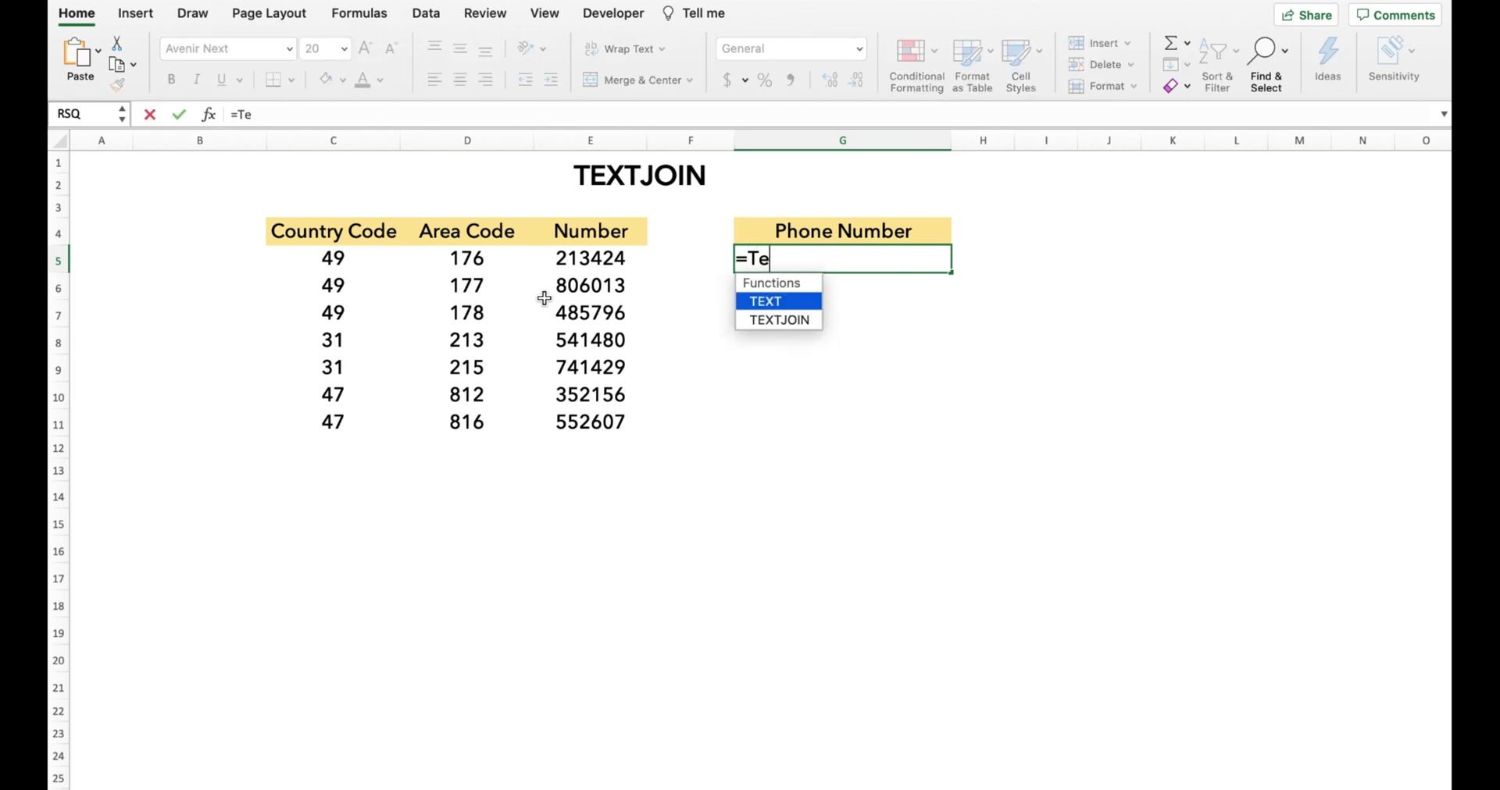
{"action": "type", "text": "xtj"}
{"action": "key", "text": "Tab"}
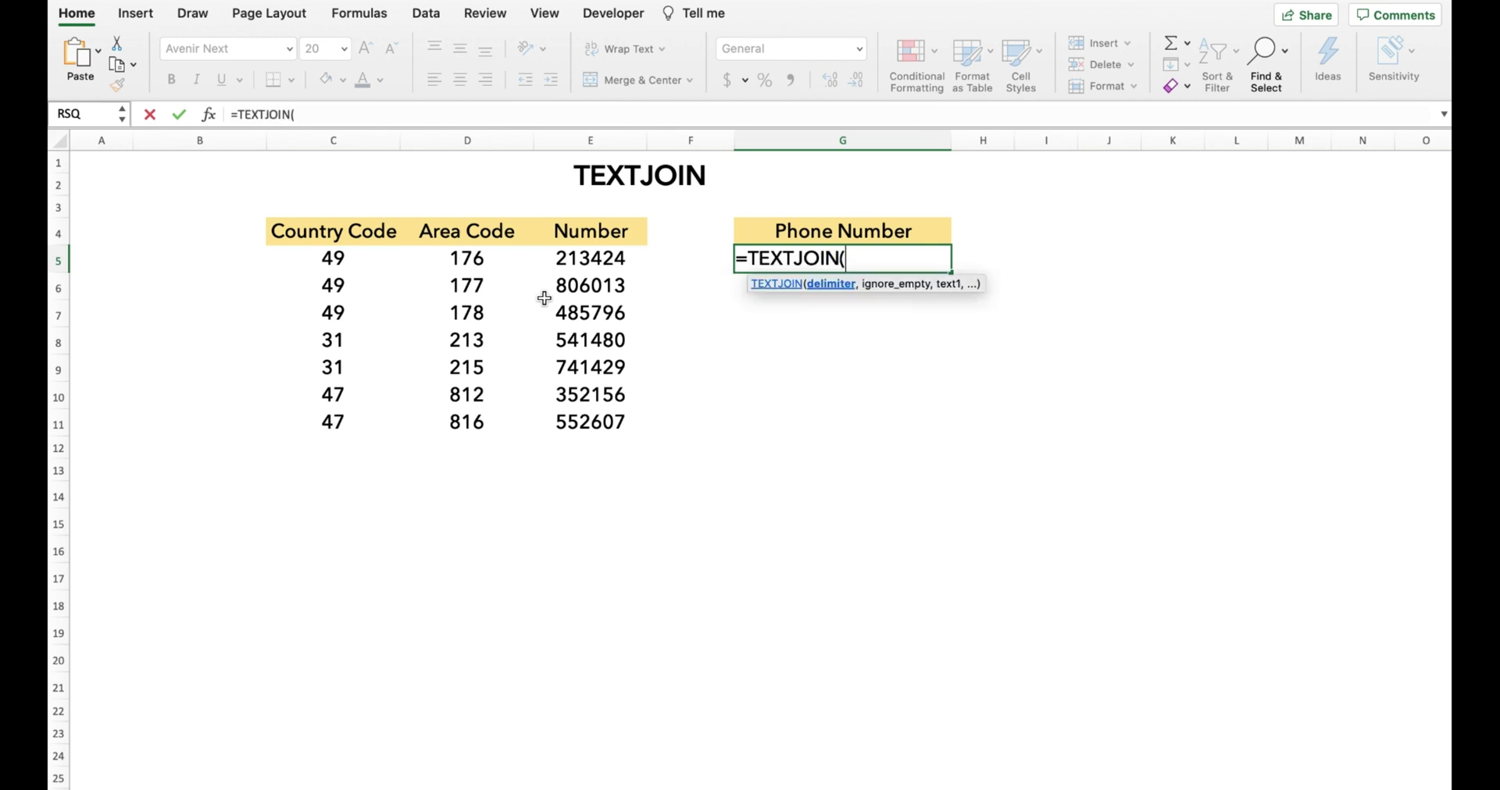
{"action": "type", "text": "\"-\","}
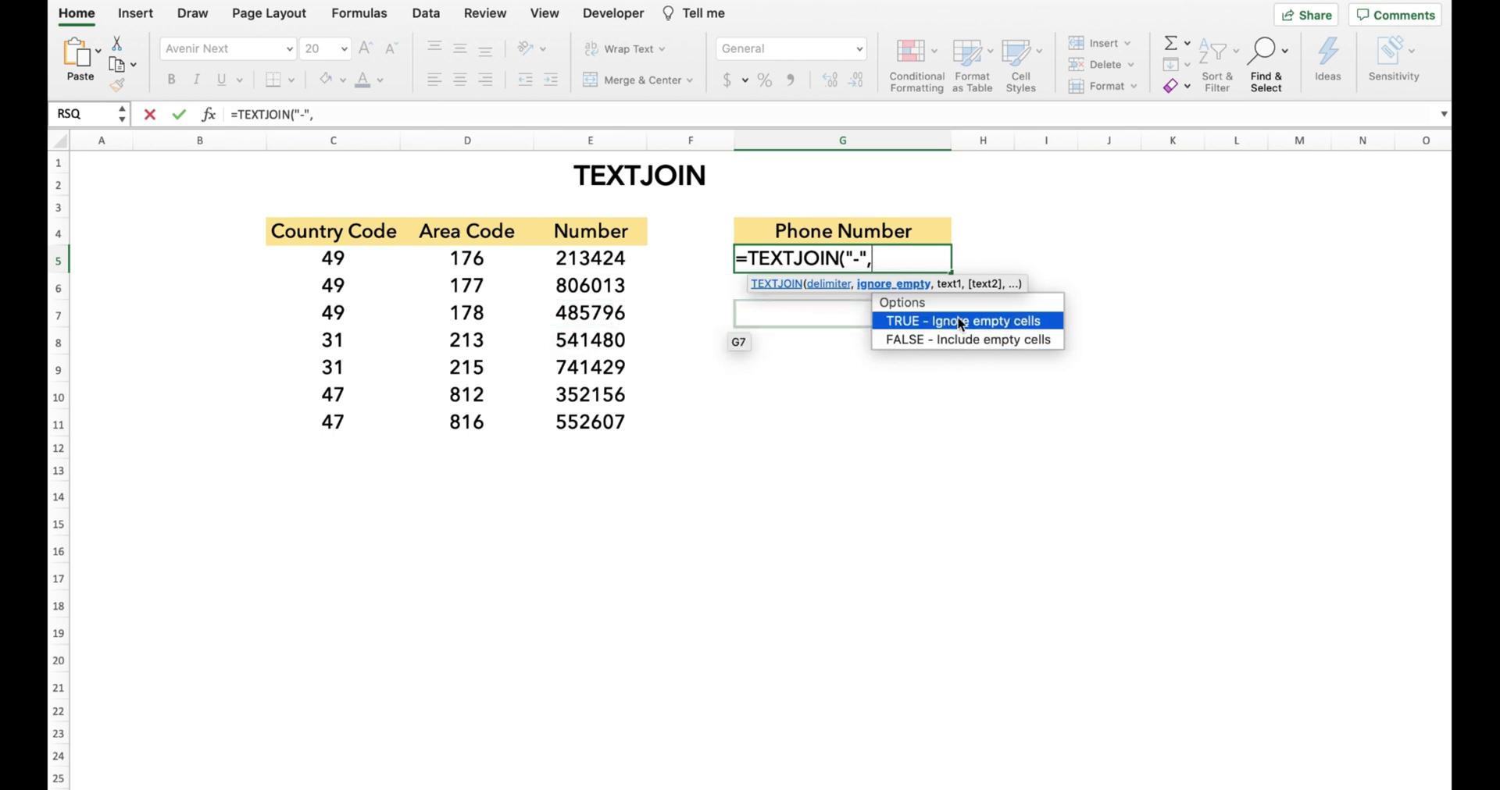
{"action": "type", "text": "1,"}
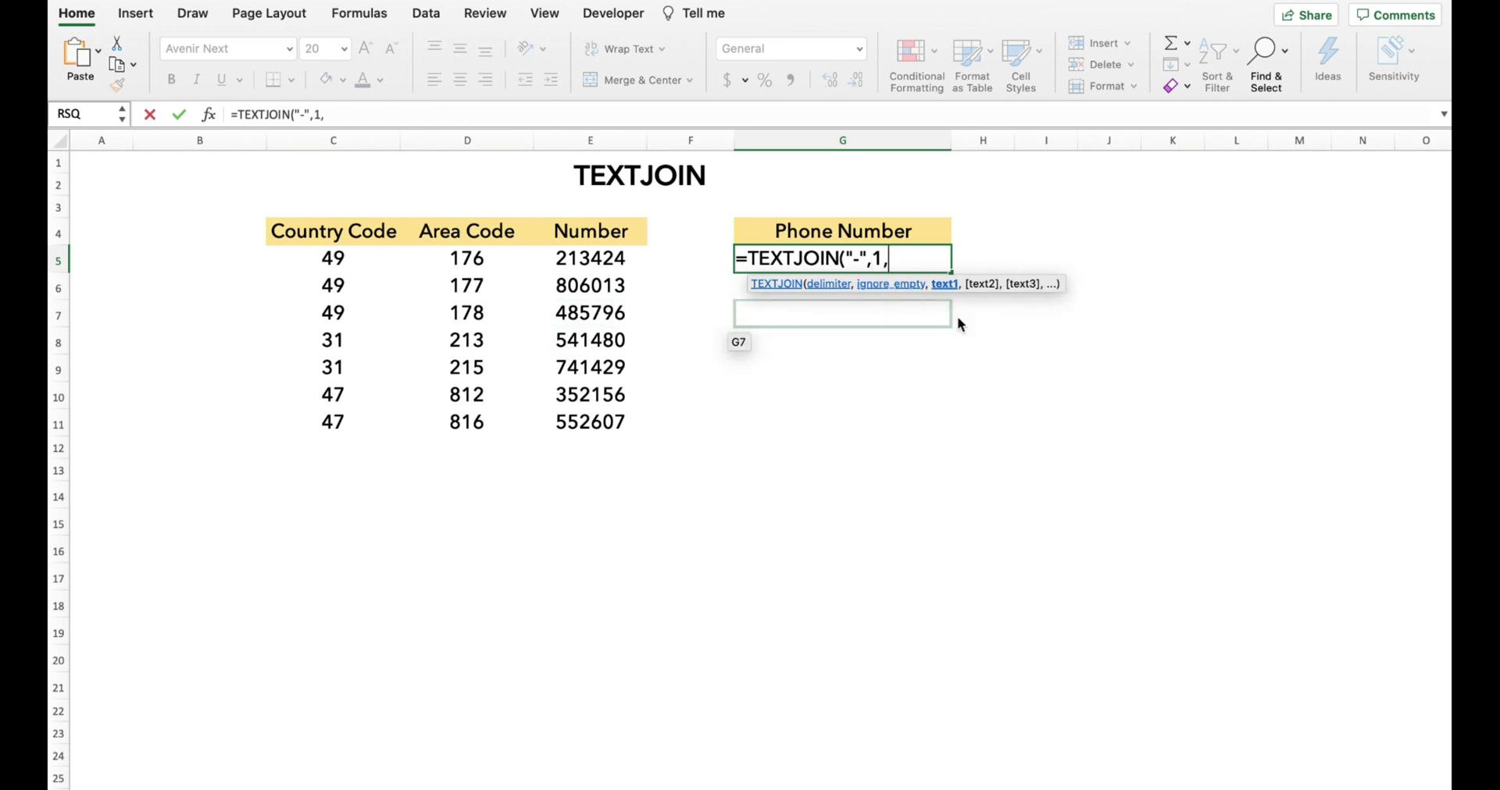
{"action": "left_click_drag", "start_coordinate": [354, 265], "coordinate": [589, 259]}
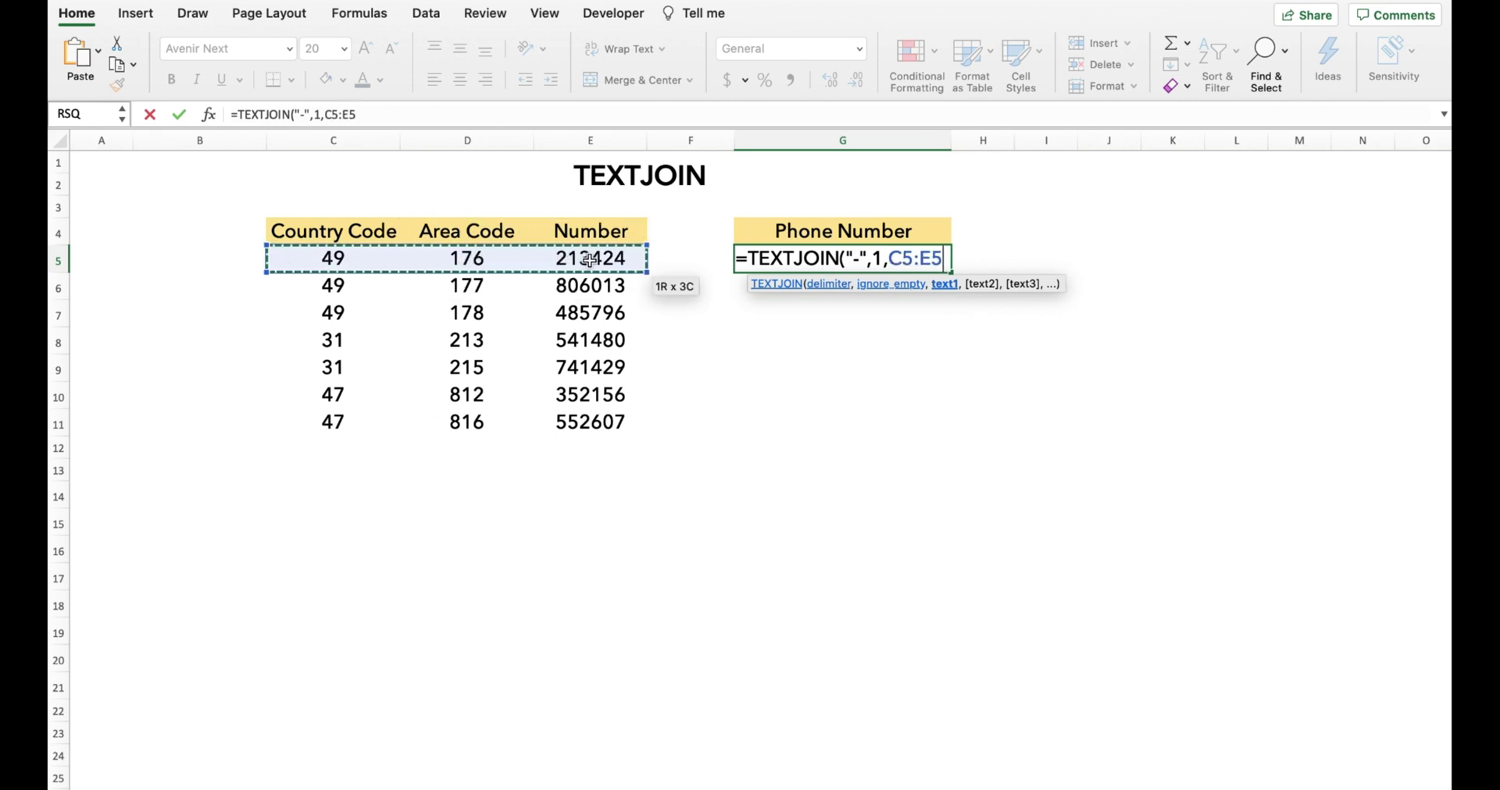
{"action": "type", "text": ")"}
{"action": "key", "text": "Return"}
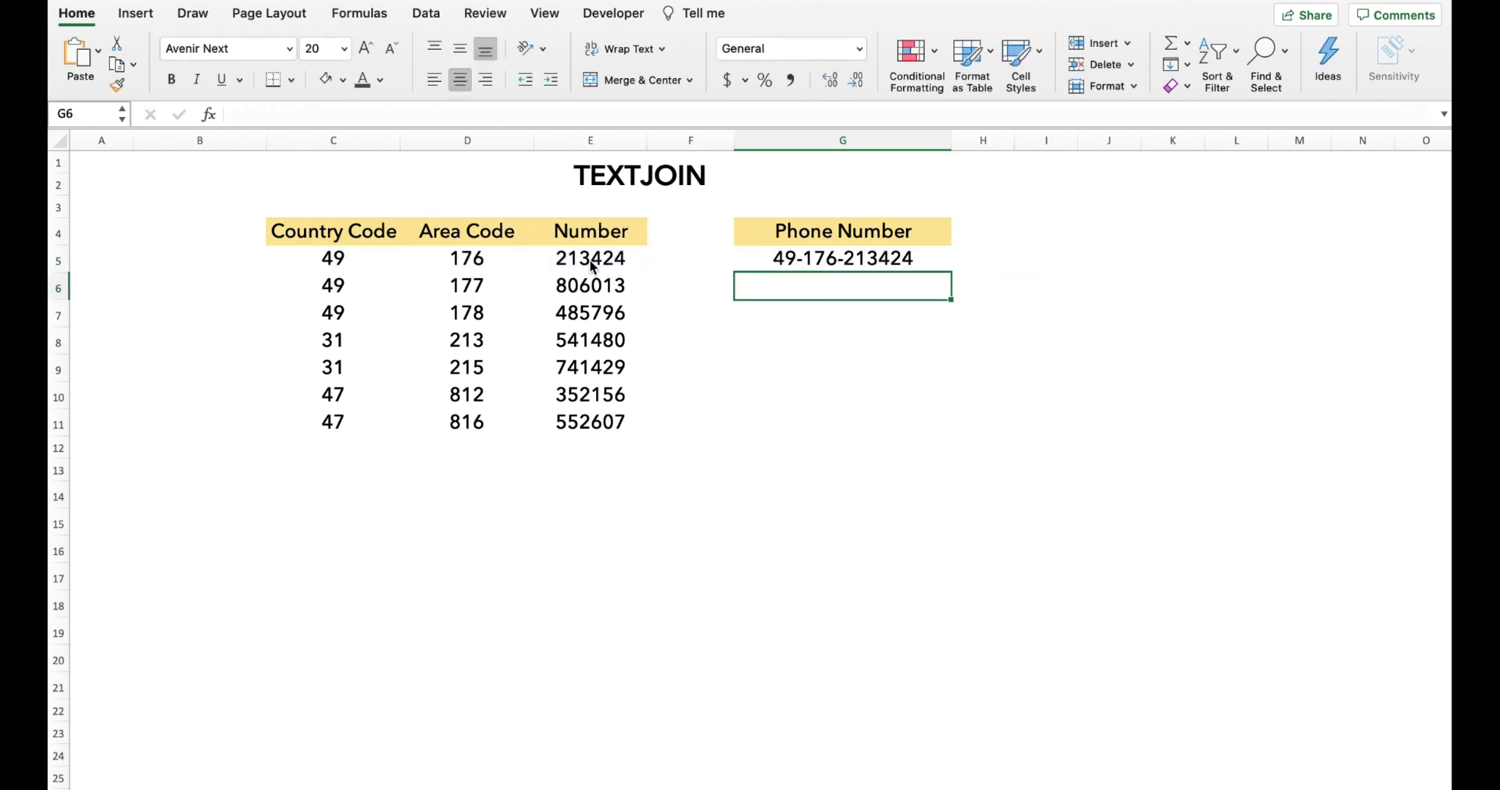
Copy the TEXTJOIN formula from G5 down to G11.
{"action": "key", "text": "Up"}
{"action": "left_click_drag", "start_coordinate": [951, 272], "coordinate": [950, 421]}
{"action": "left_click_drag", "start_coordinate": [948, 427], "coordinate": [950, 426]}
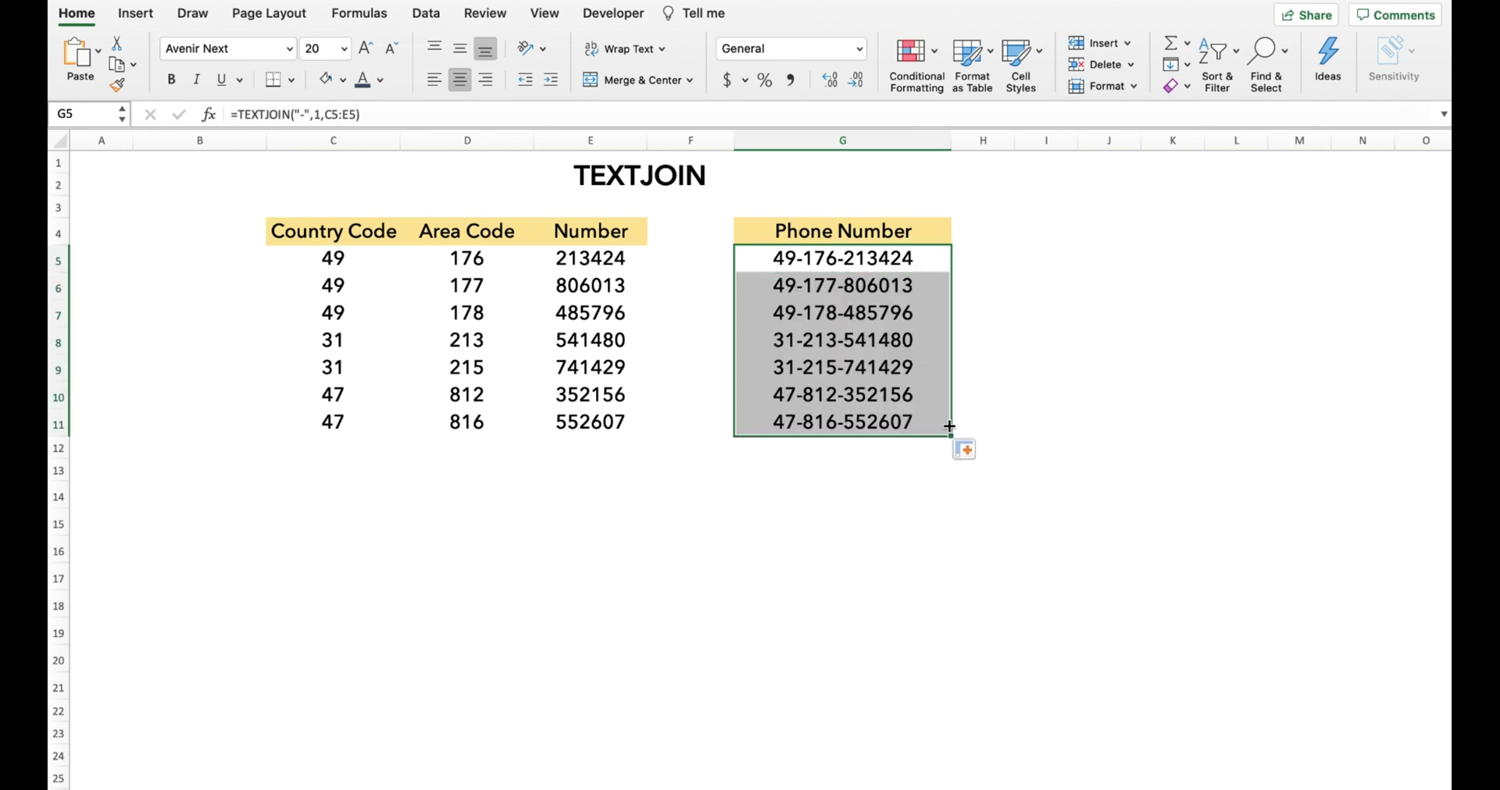
{"action": "left_click", "coordinate": [1014, 349]}
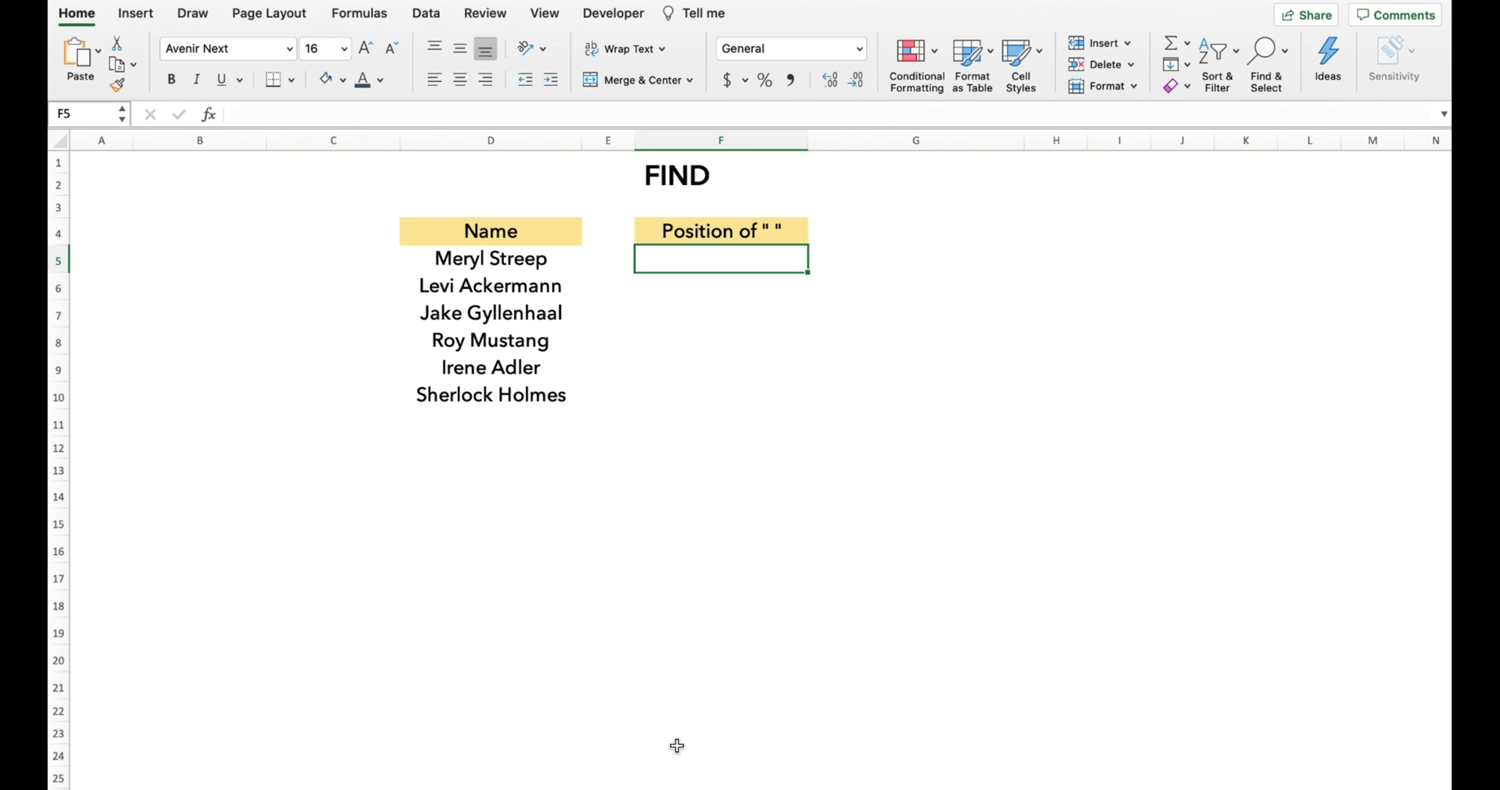
Enter =FIND(" ",D5) in F5 to locate the space in the first name entry.
{"action": "type", "text": "="}
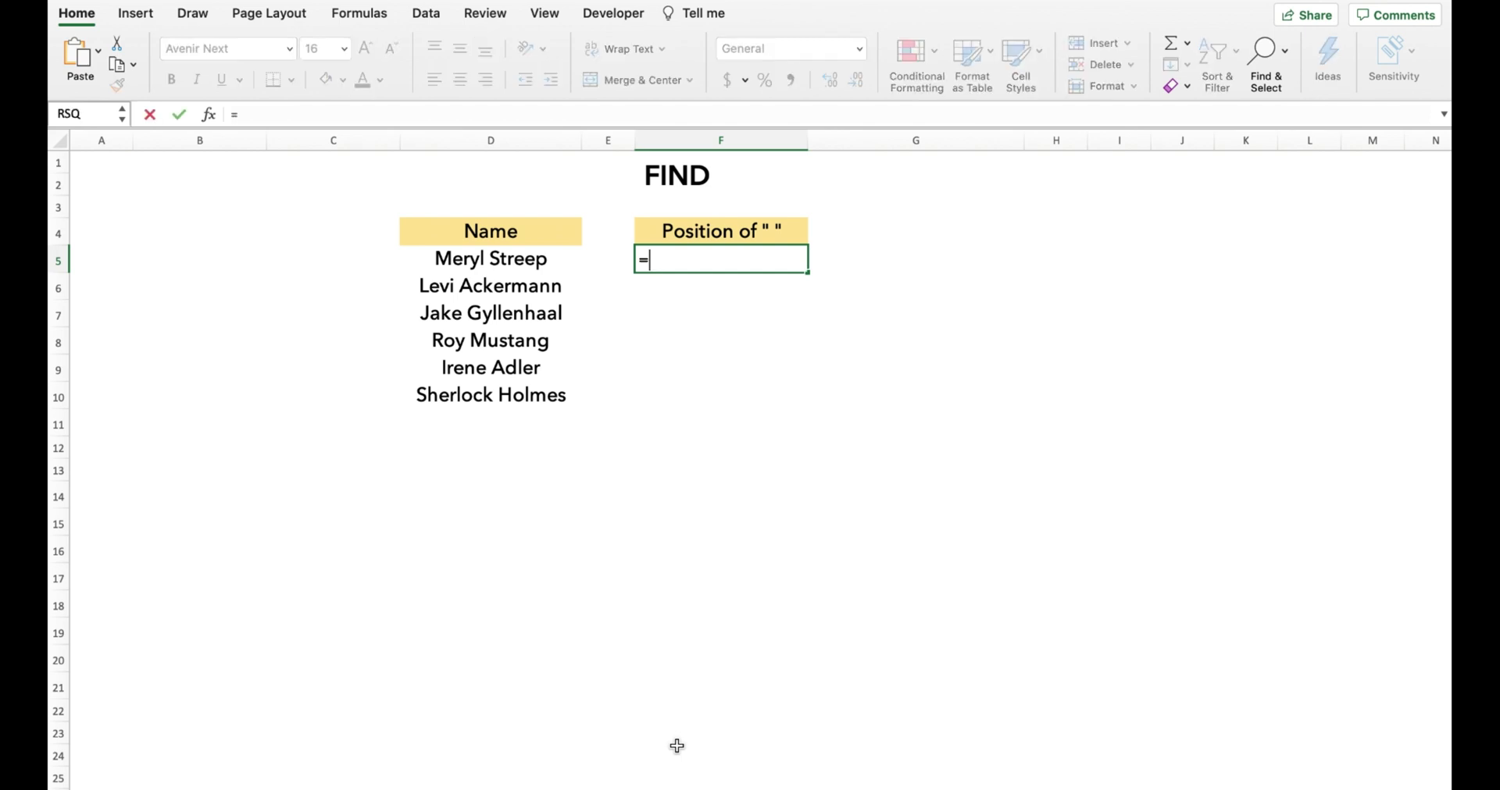
{"action": "type", "text": "Fin"}
{"action": "key", "text": "Tab"}
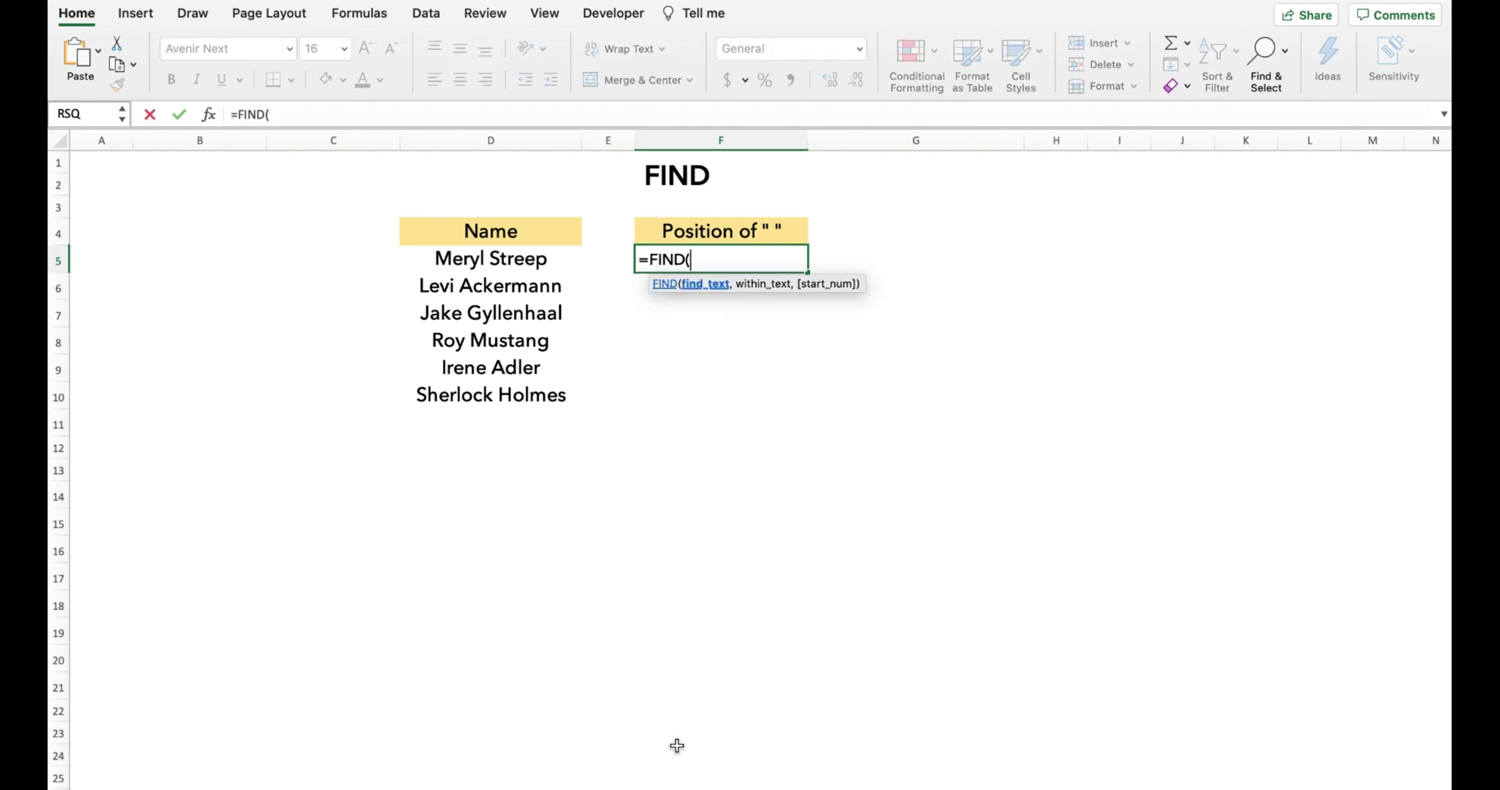
{"action": "type", "text": "\" \","}
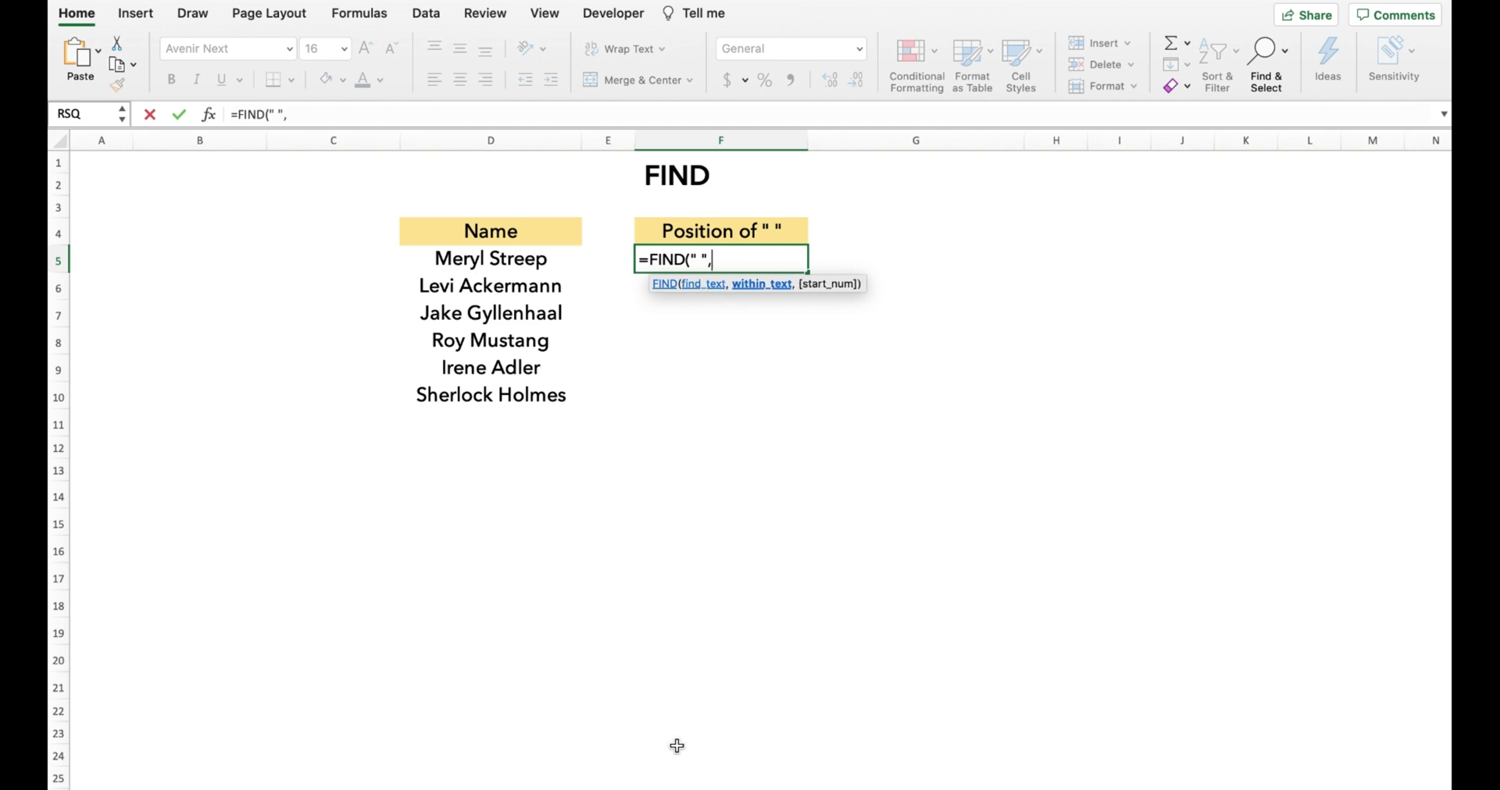
{"action": "key", "text": "Left"}
{"action": "key", "text": "Left"}
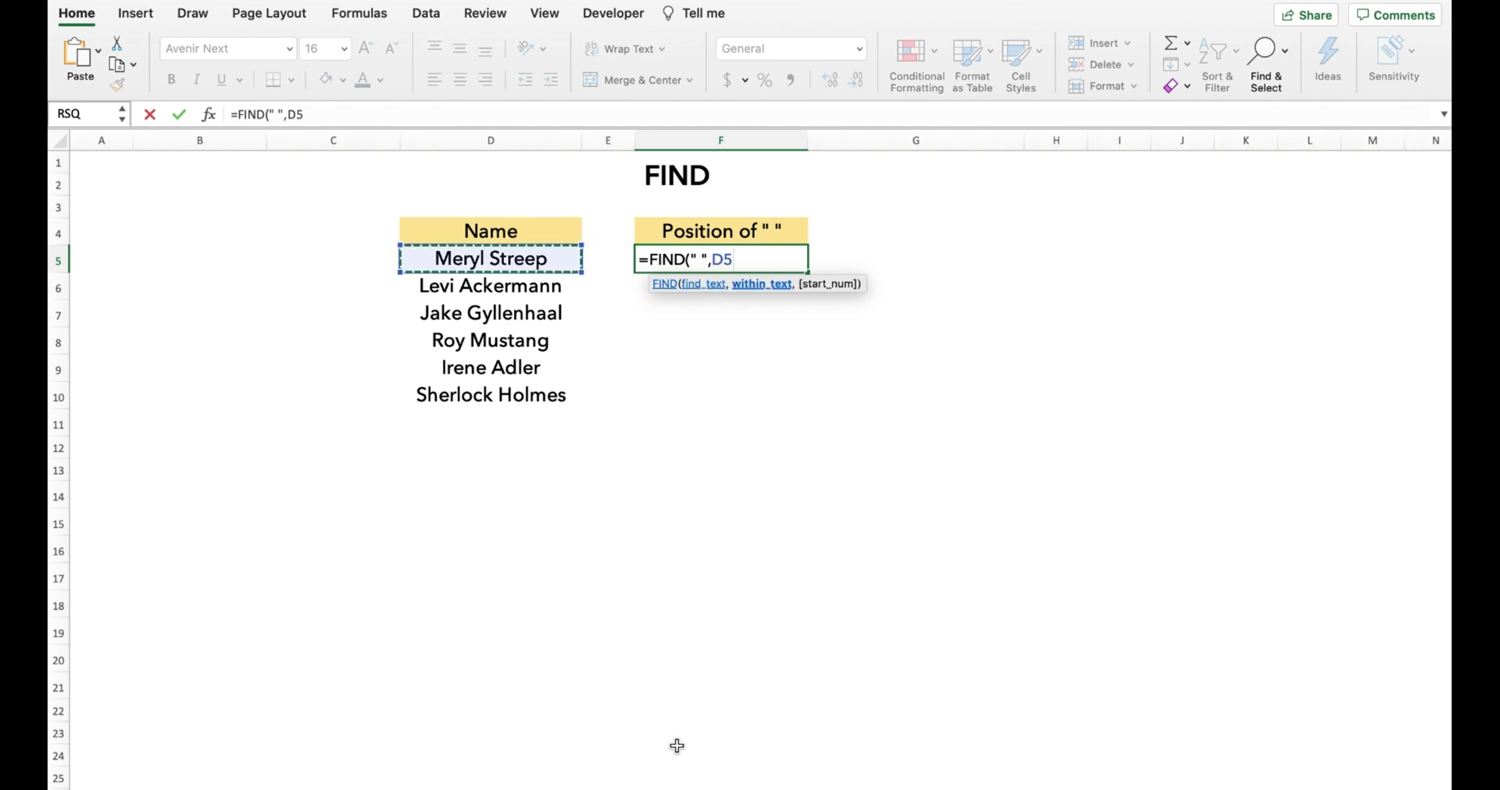
{"action": "type", "text": ")"}
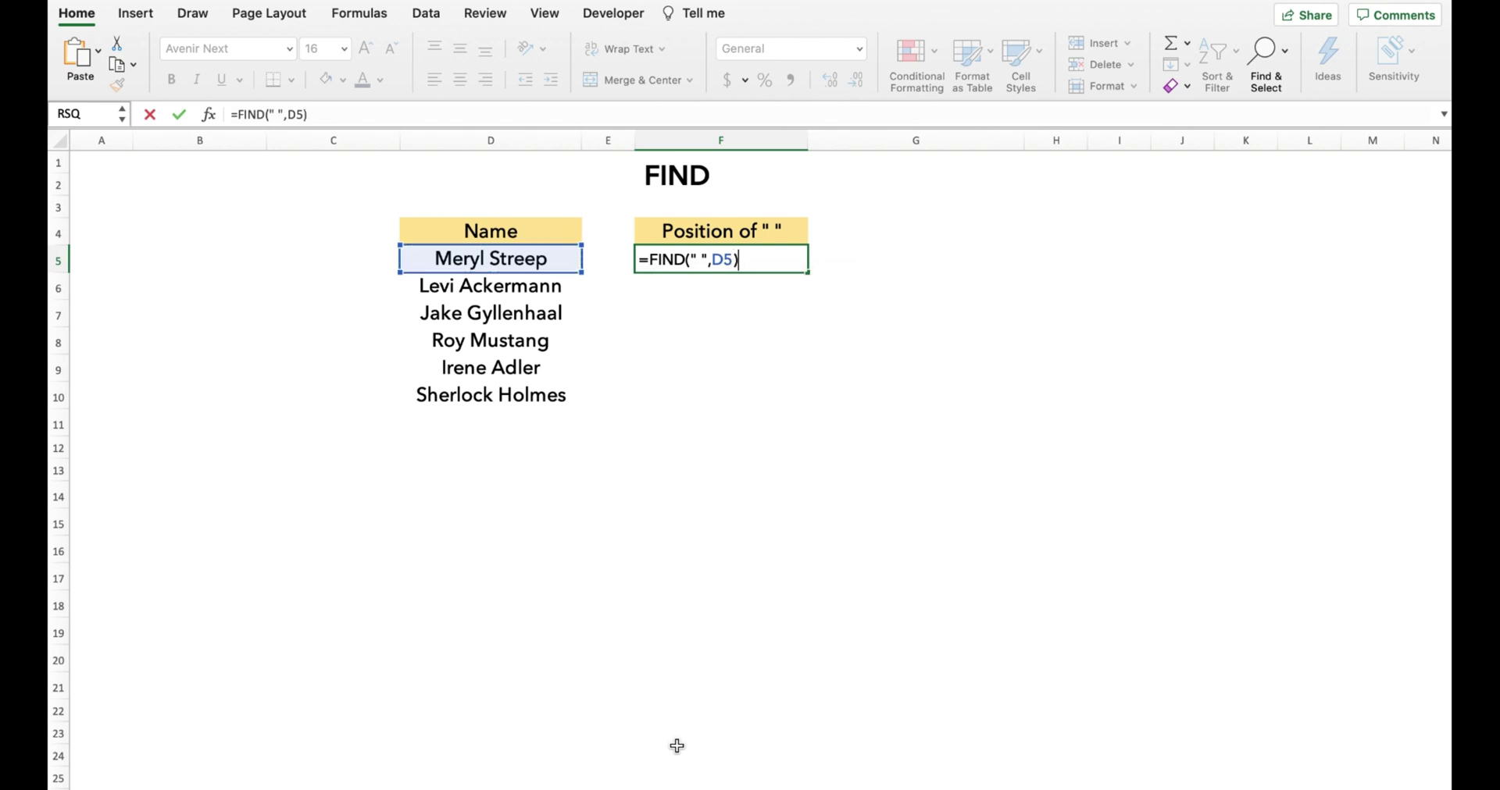
{"action": "key", "text": "Return"}
Copy the FIND formula from F5 down to F10 and check the space position for each name.
{"action": "key", "text": "Up"}
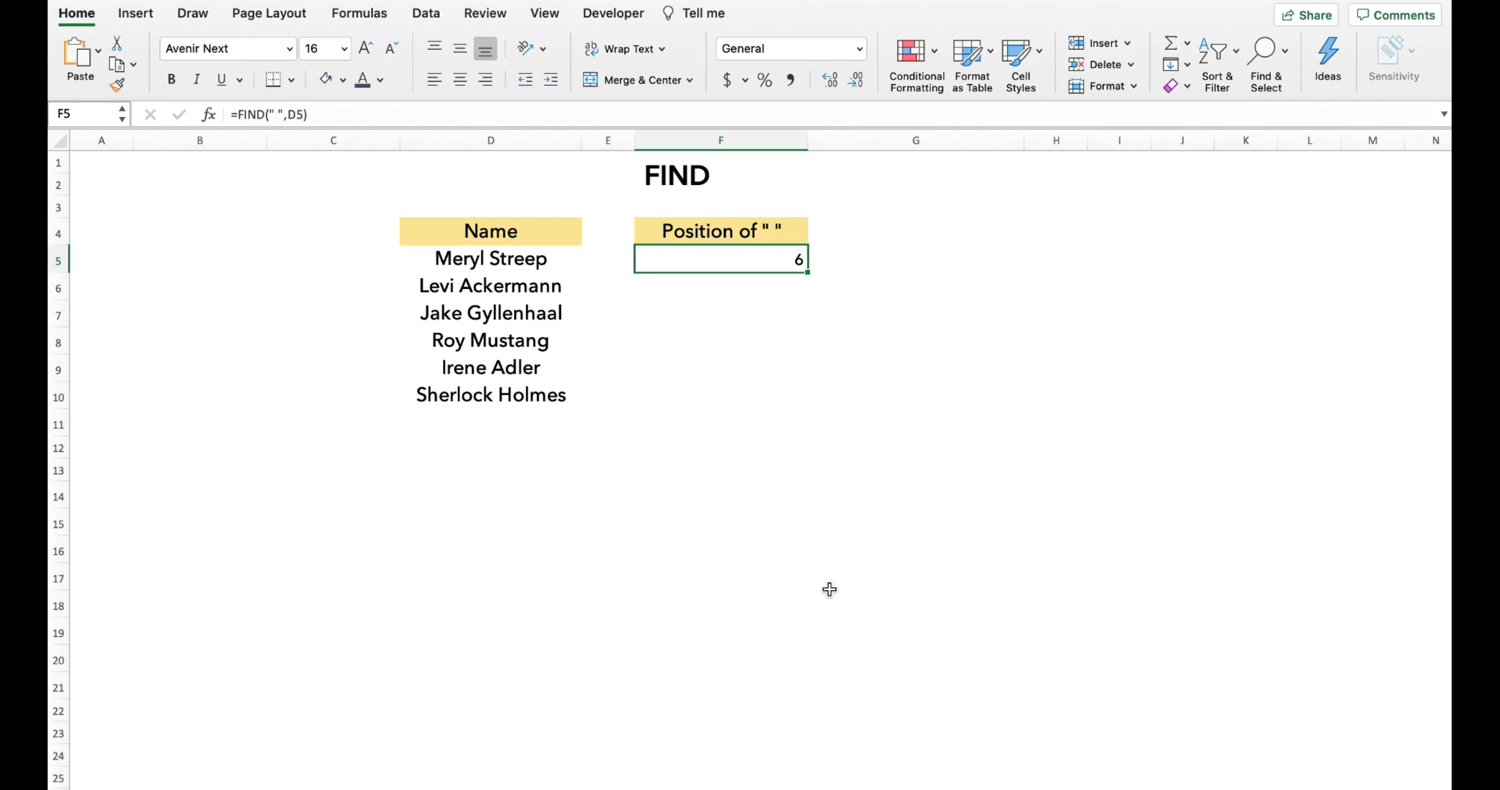
{"action": "left_click_drag", "start_coordinate": [807, 272], "coordinate": [805, 404]}
{"action": "left_click", "coordinate": [874, 366]}
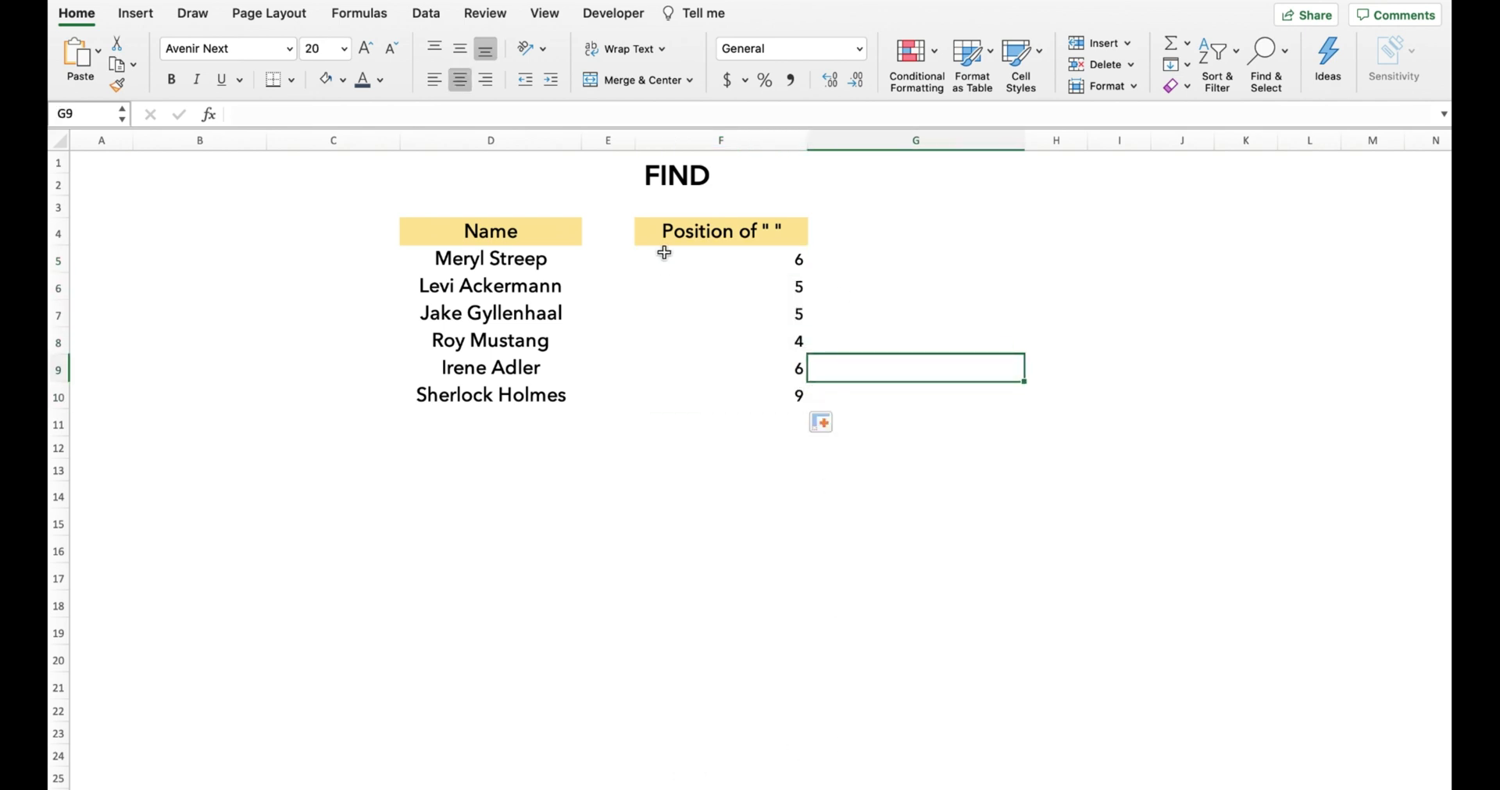
{"action": "left_click", "coordinate": [763, 265]}
{"action": "key", "text": "Down"}
{"action": "key", "text": "Down"}
{"action": "key", "text": "Down"}
{"action": "key", "text": "Down"}
{"action": "key", "text": "Down"}
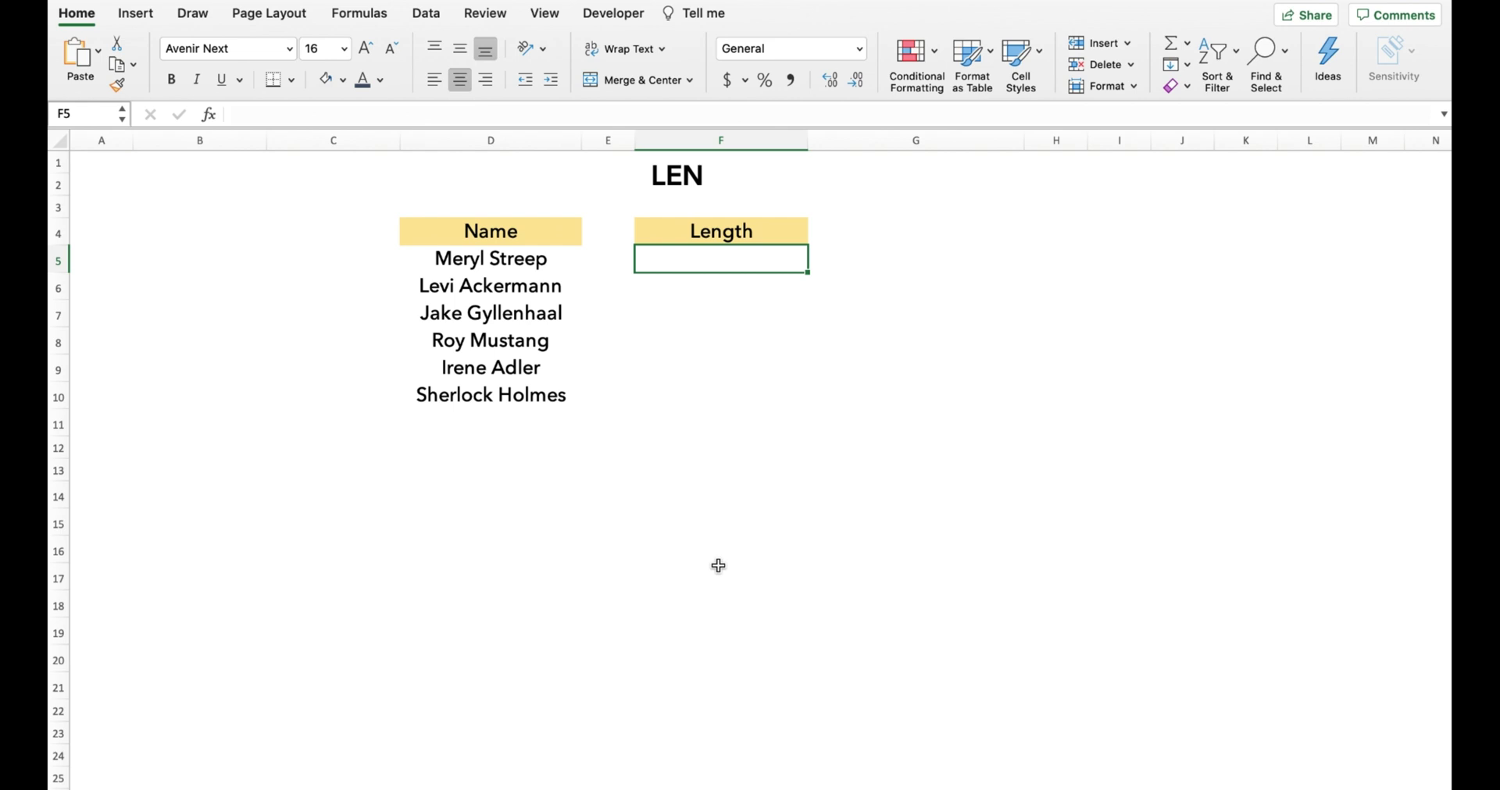
Enter =LEN(D5) in F5 to count the characters of the first name entry.
{"action": "type", "text": "=Len"}
{"action": "key", "text": "Tab"}
{"action": "key", "text": "Left"}
{"action": "key", "text": "Left"}
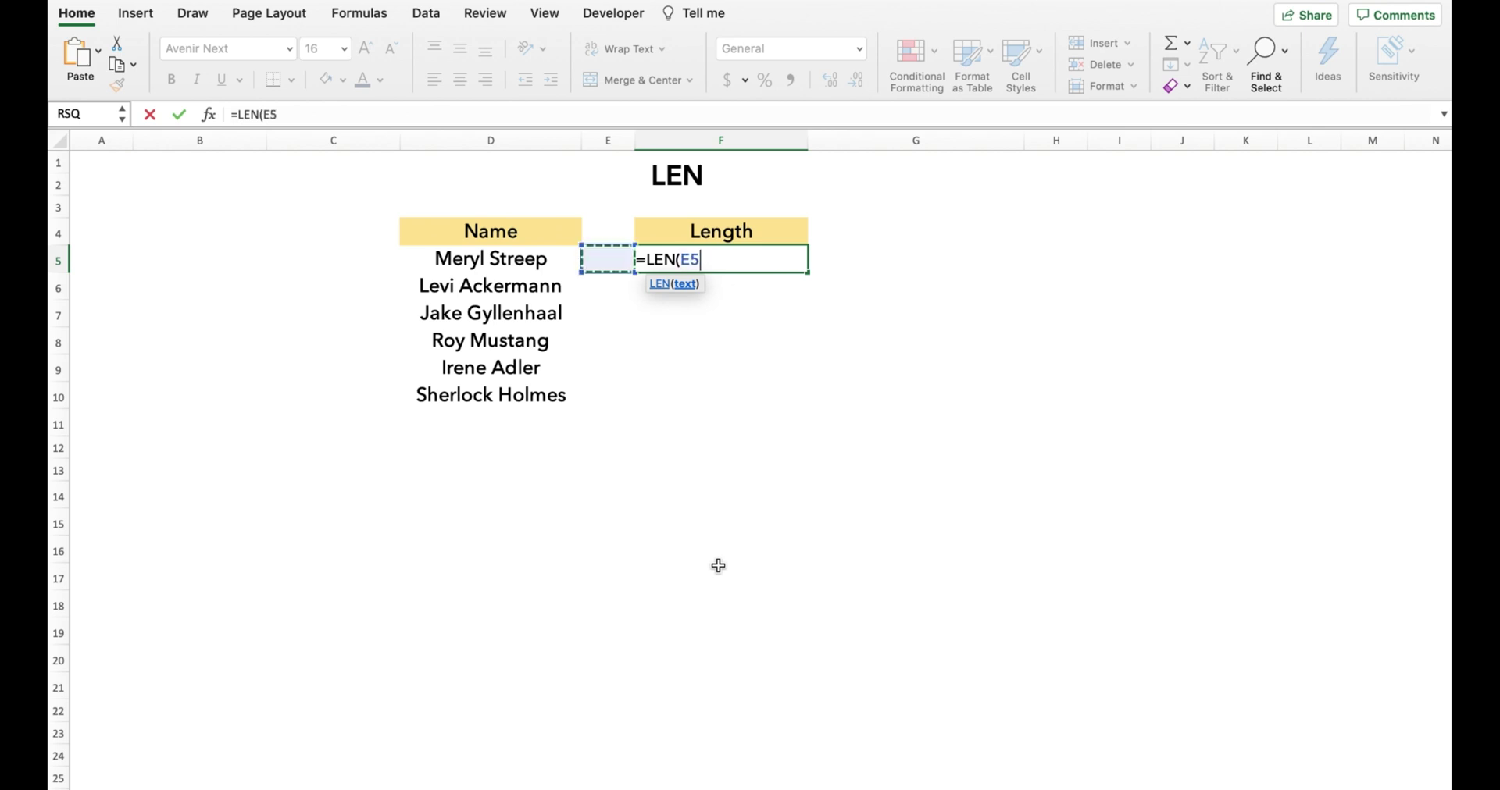
{"action": "type", "text": ")"}
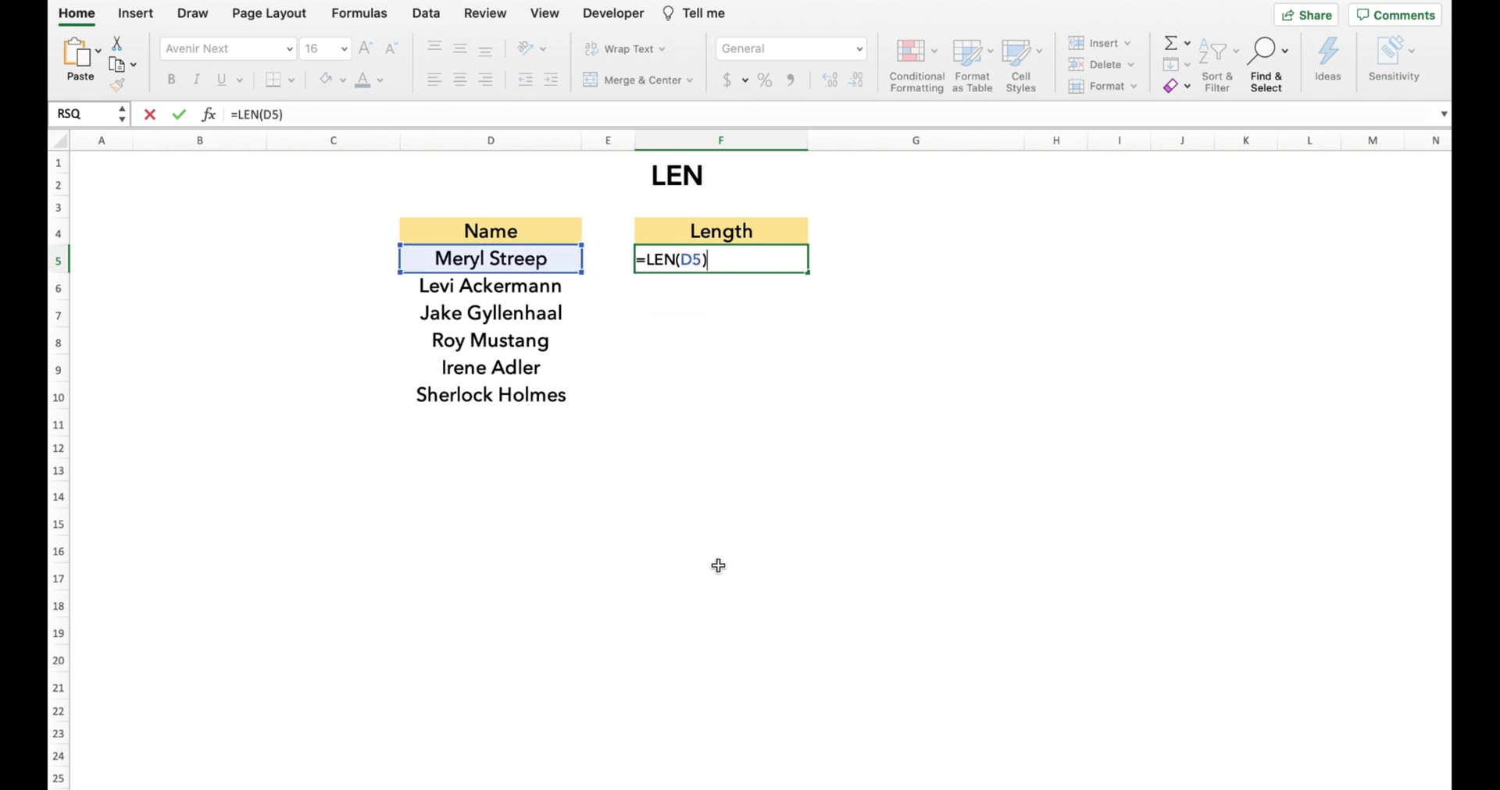
{"action": "key", "text": "Return"}
Copy the LEN formula from F5 down to F10.
{"action": "left_click", "coordinate": [737, 262]}
{"action": "left_click_drag", "start_coordinate": [805, 273], "coordinate": [794, 410]}
{"action": "left_click", "coordinate": [865, 428]}
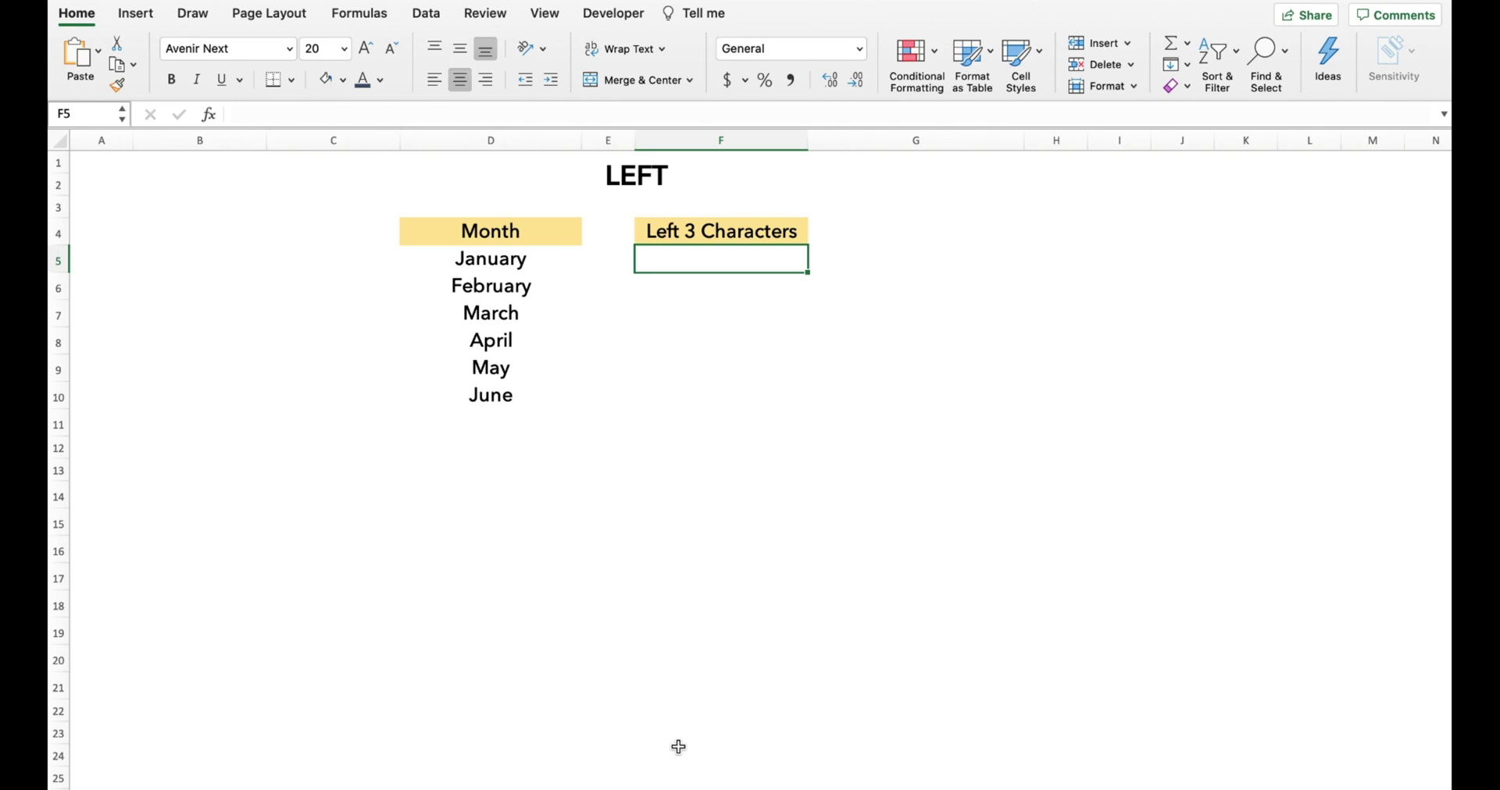
Enter =LEFT(D5,3) in F5 to extract the first three characters of January.
{"action": "type", "text": "=Lef"}
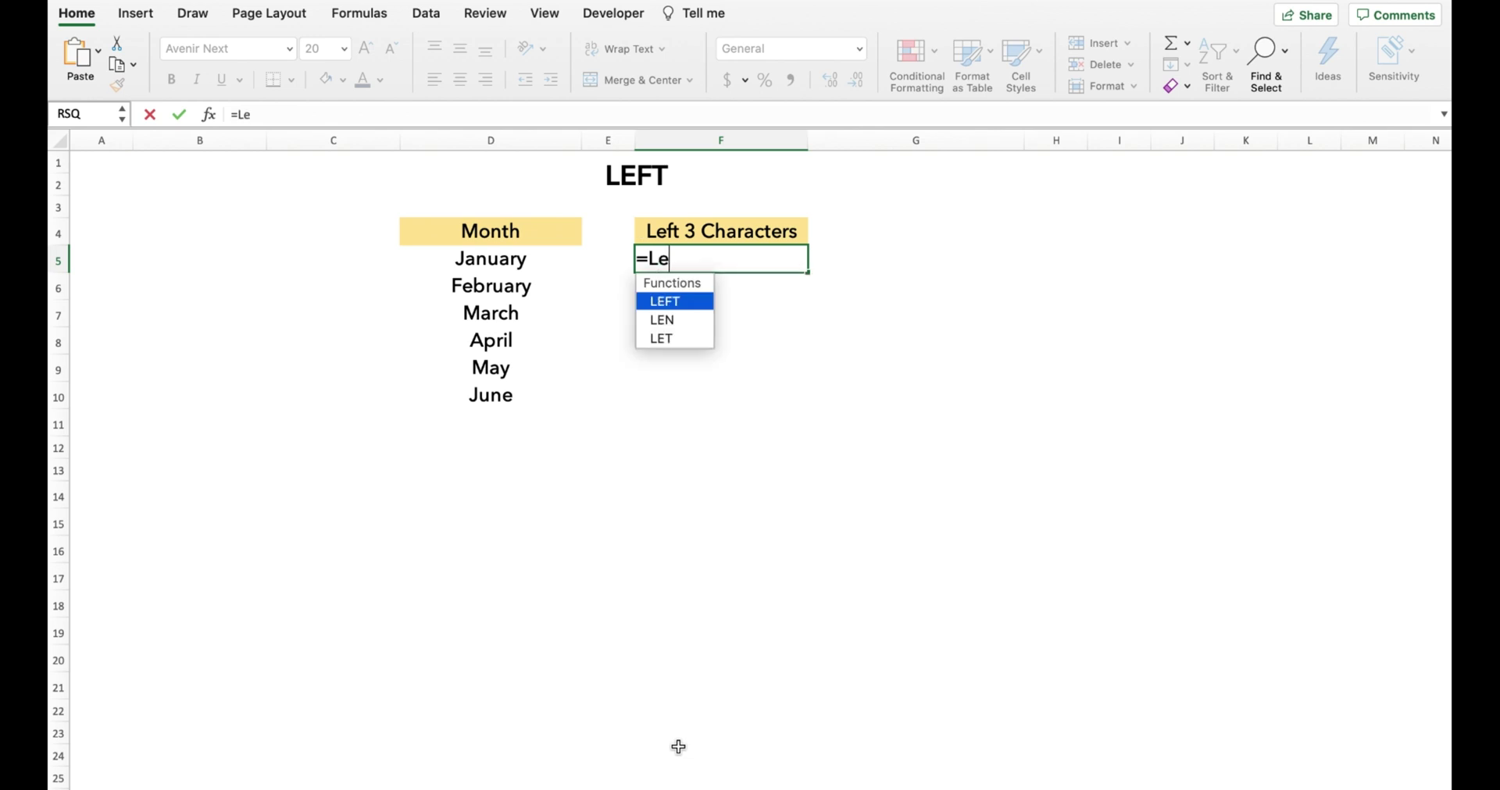
{"action": "key", "text": "Tab"}
{"action": "key", "text": "Left"}
{"action": "key", "text": "Left"}
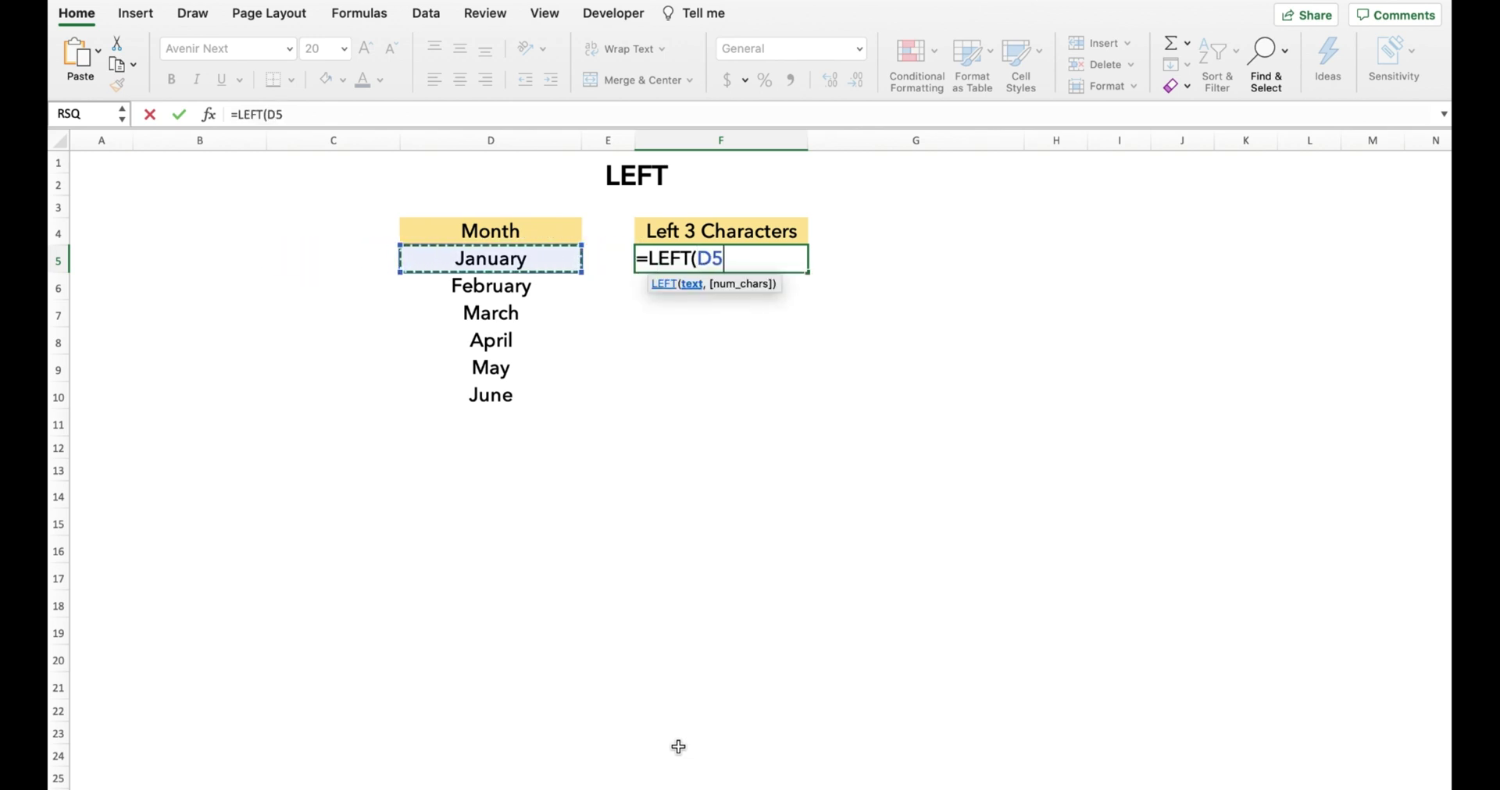
{"action": "type", "text": ",3"}
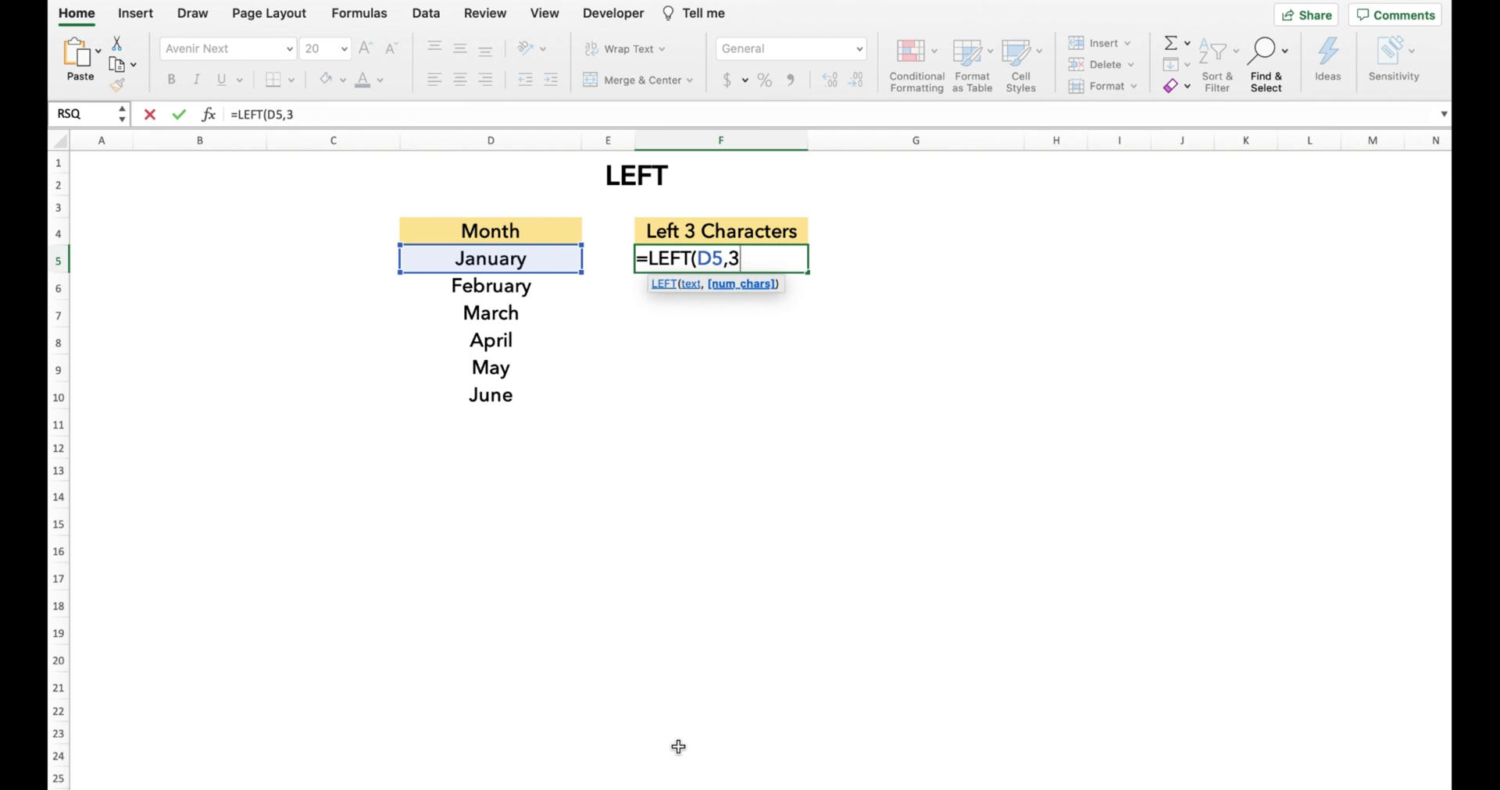
{"action": "type", "text": ")"}
{"action": "key", "text": "Return"}
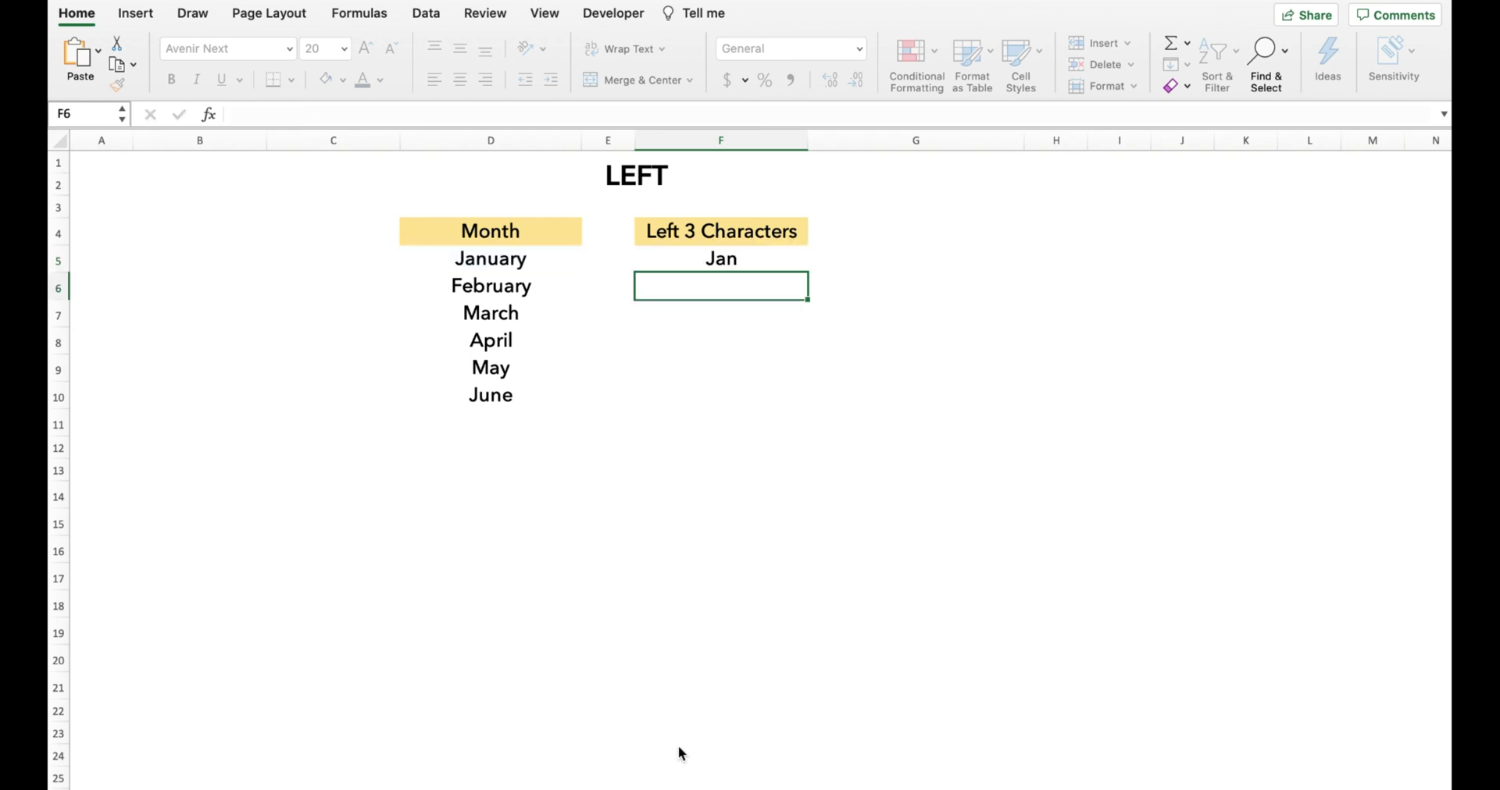
Copy the three-character LEFT formula from F5 down to F10 for the remaining months.
{"action": "key", "text": "Up"}
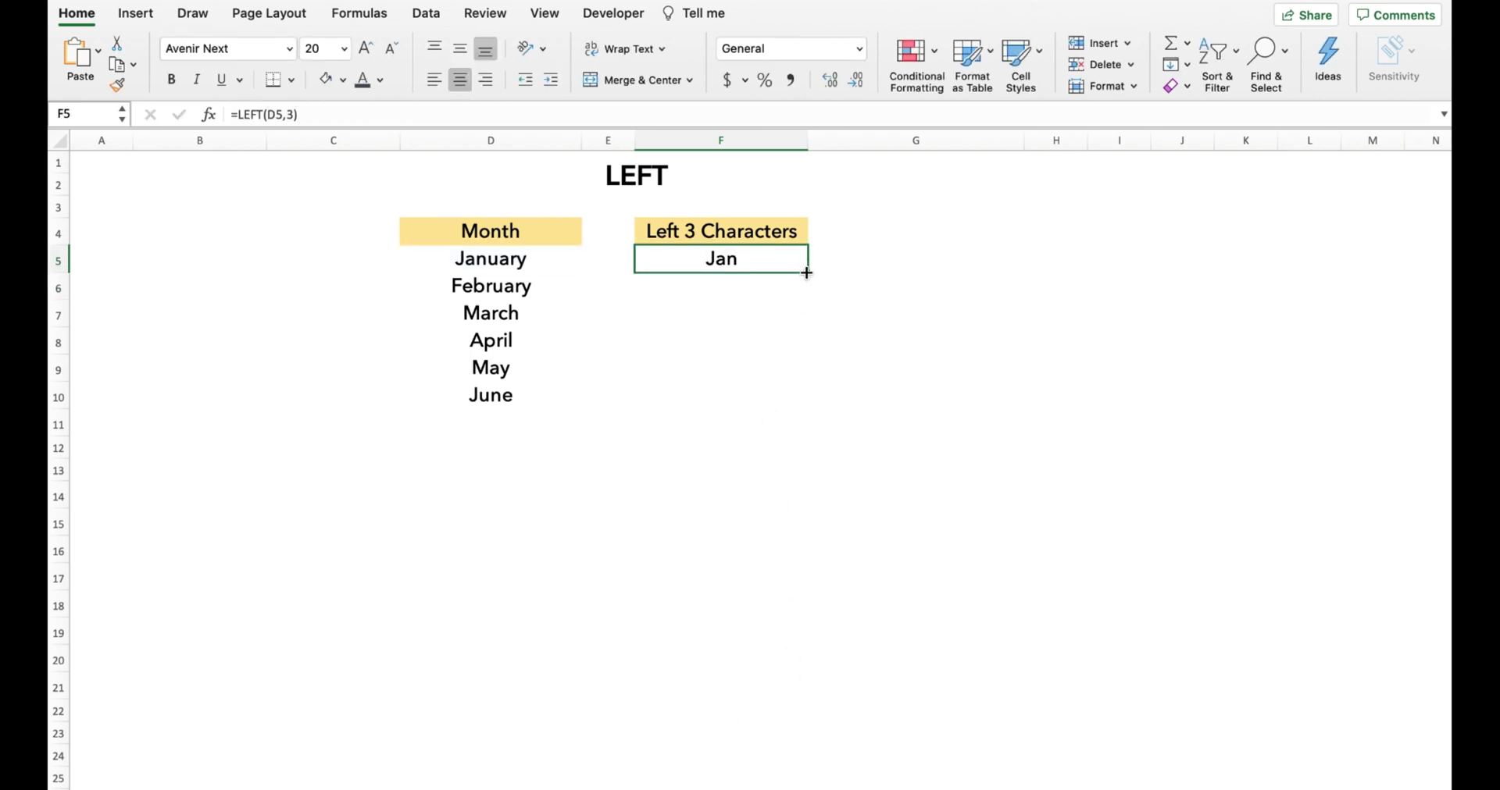
{"action": "left_click_drag", "start_coordinate": [804, 274], "coordinate": [803, 400]}
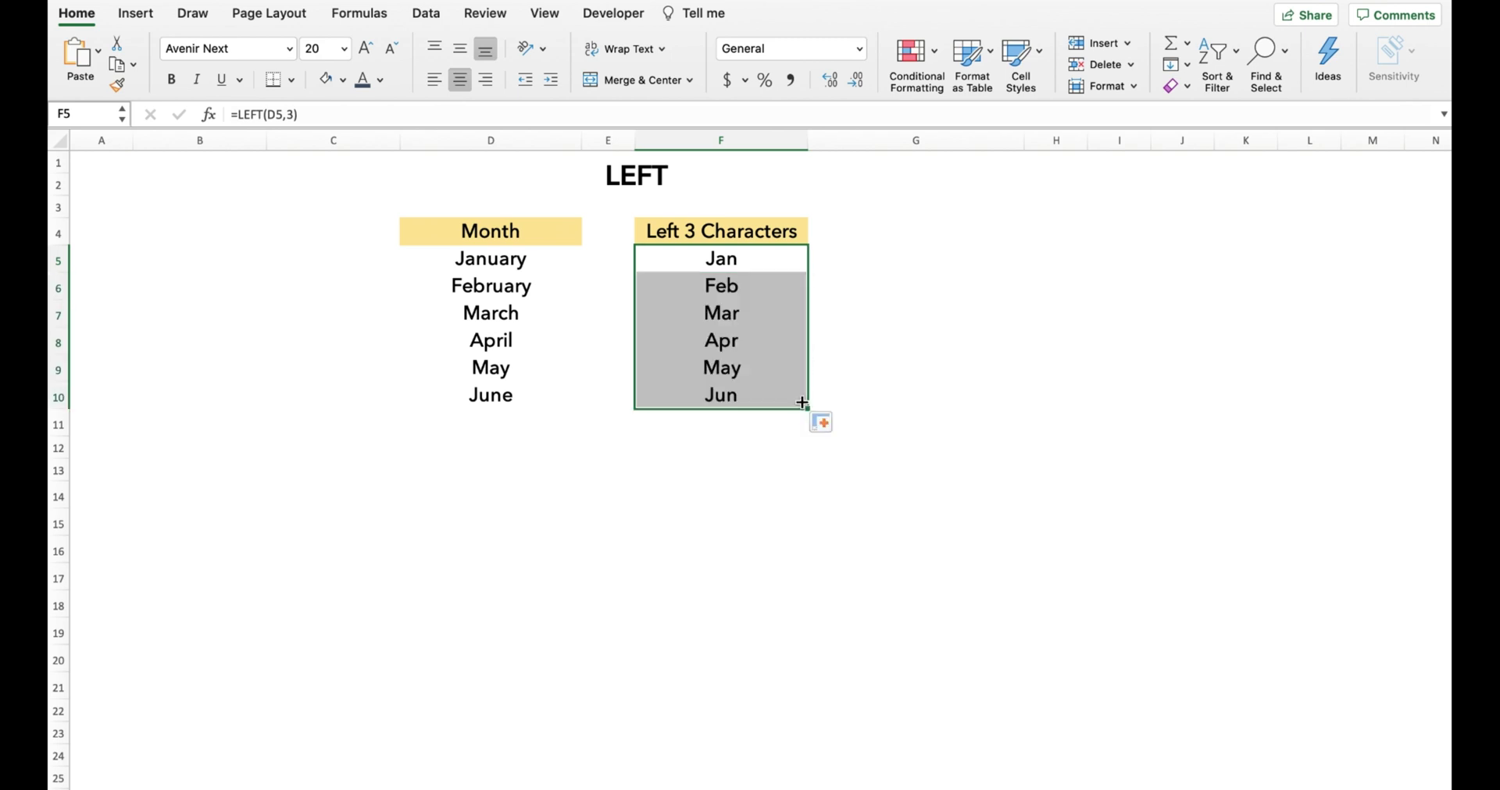
{"action": "left_click", "coordinate": [870, 369]}
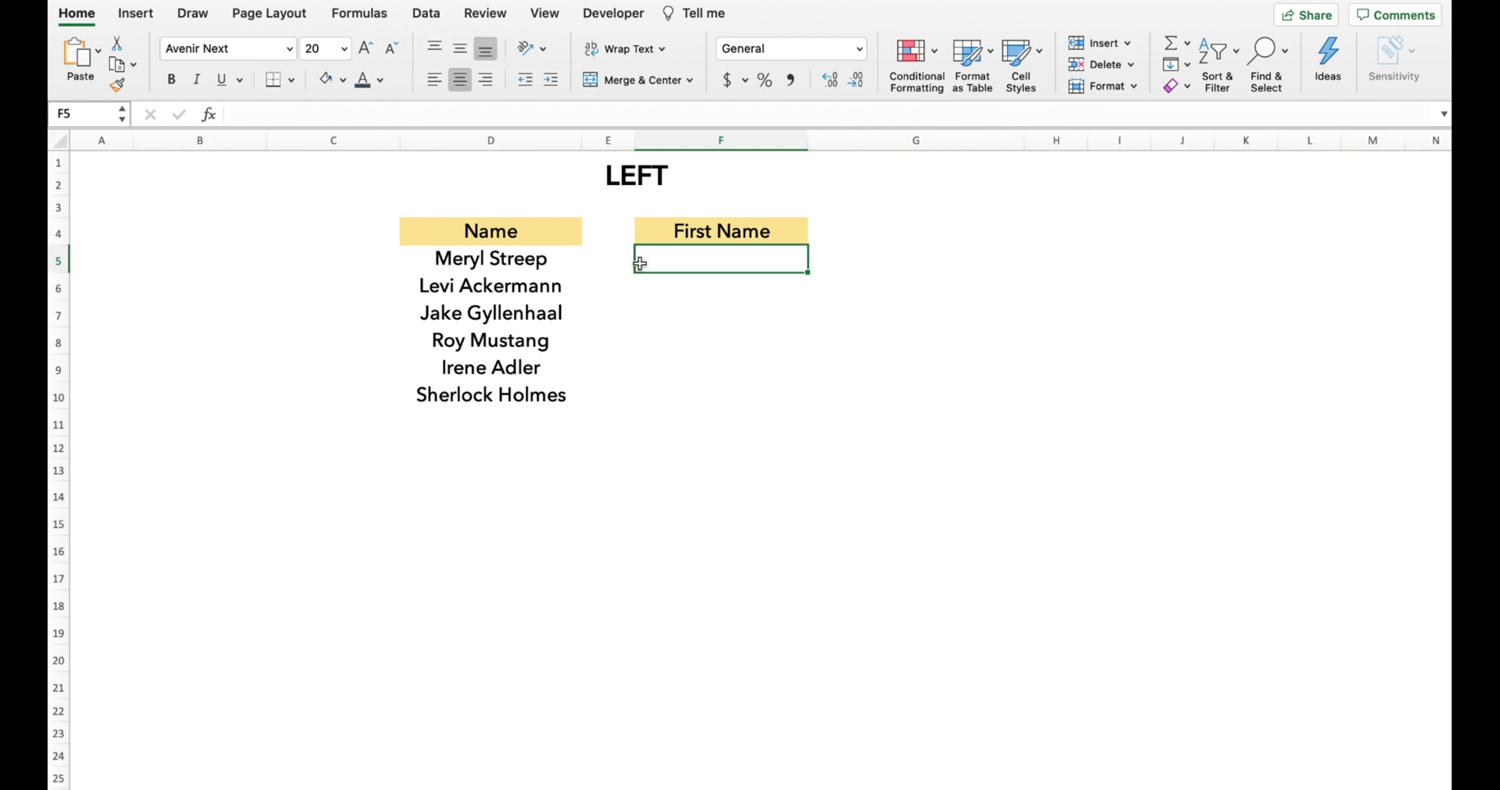
Enter =LEFT(D5,FIND(" ",D5)) in F5 to extract the first name from the full name.
{"action": "type", "text": "=left"}
{"action": "key", "text": "Tab"}
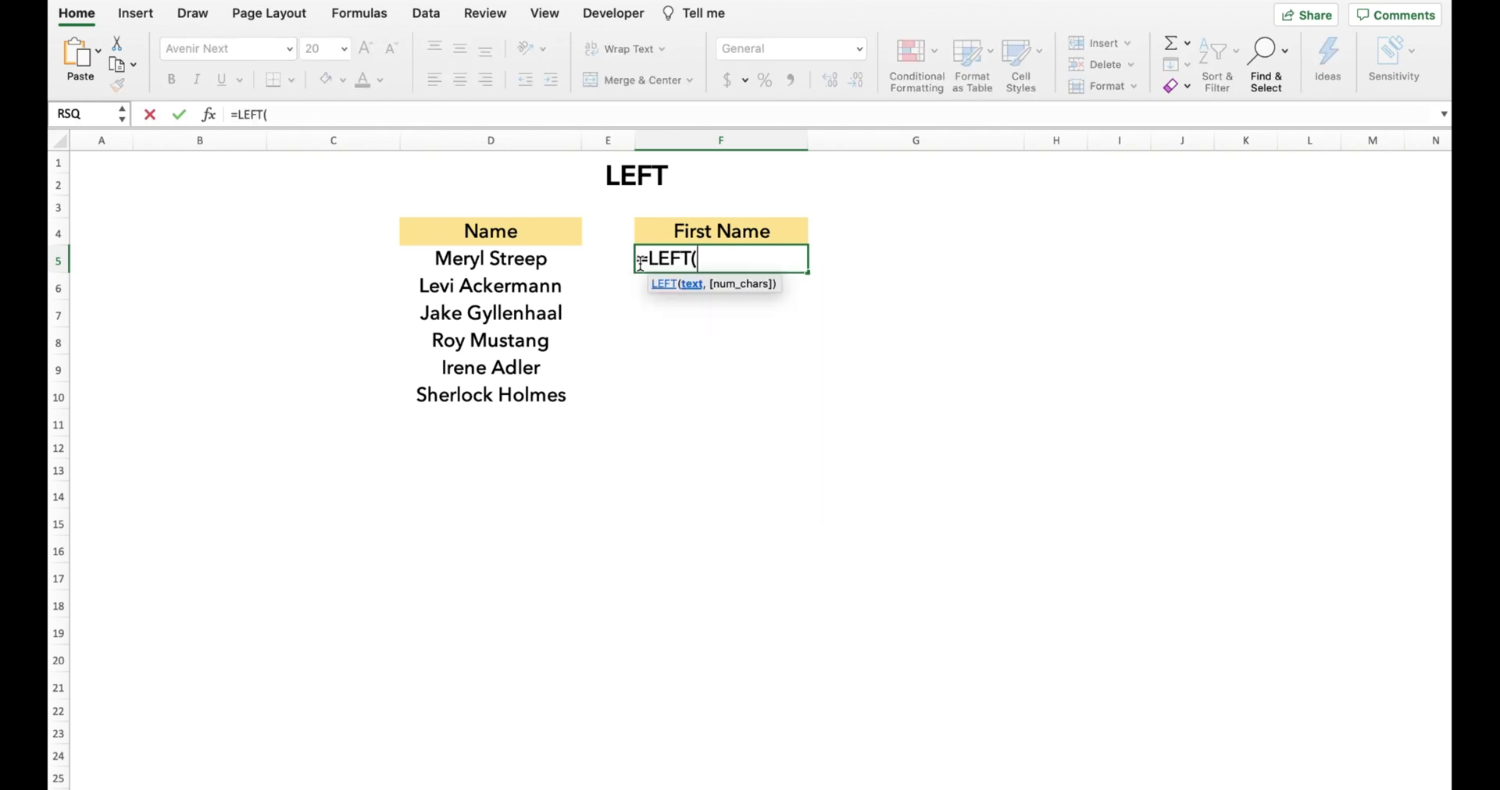
{"action": "key", "text": "Left"}
{"action": "key", "text": "Left"}
{"action": "type", "text": ",Fin"}
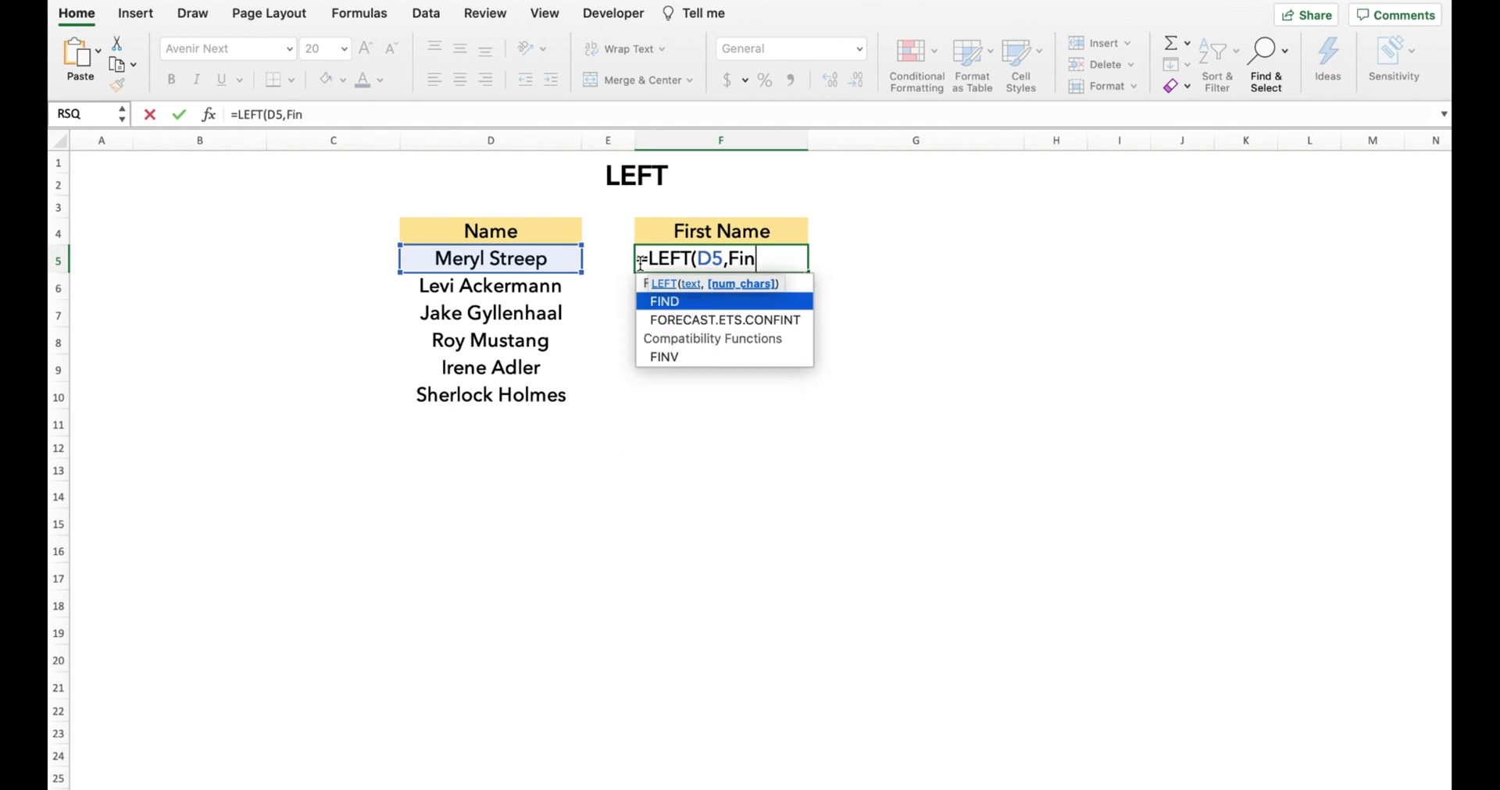
{"action": "key", "text": "Tab"}
{"action": "type", "text": "\" "}
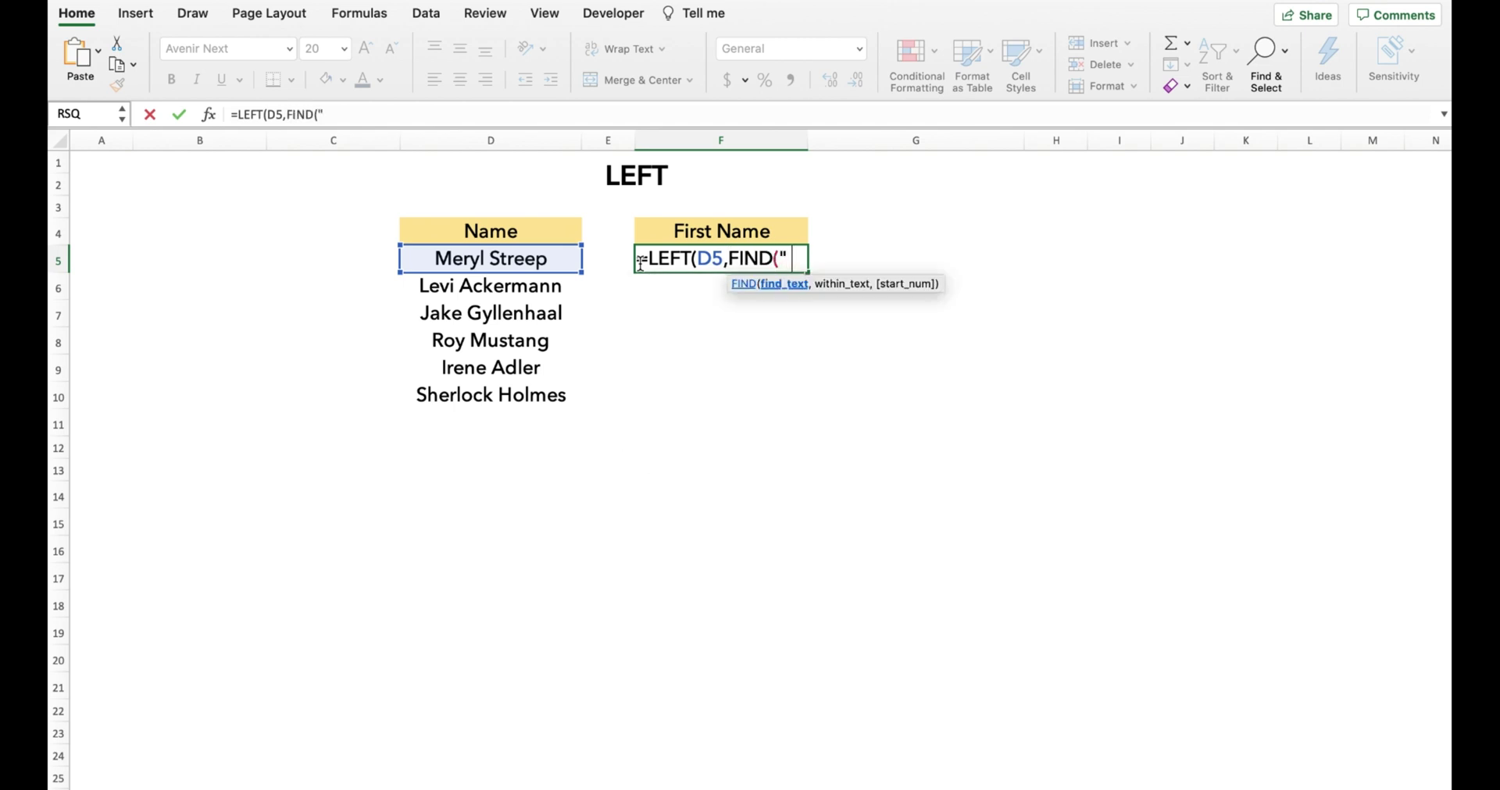
{"action": "type", "text": "\","}
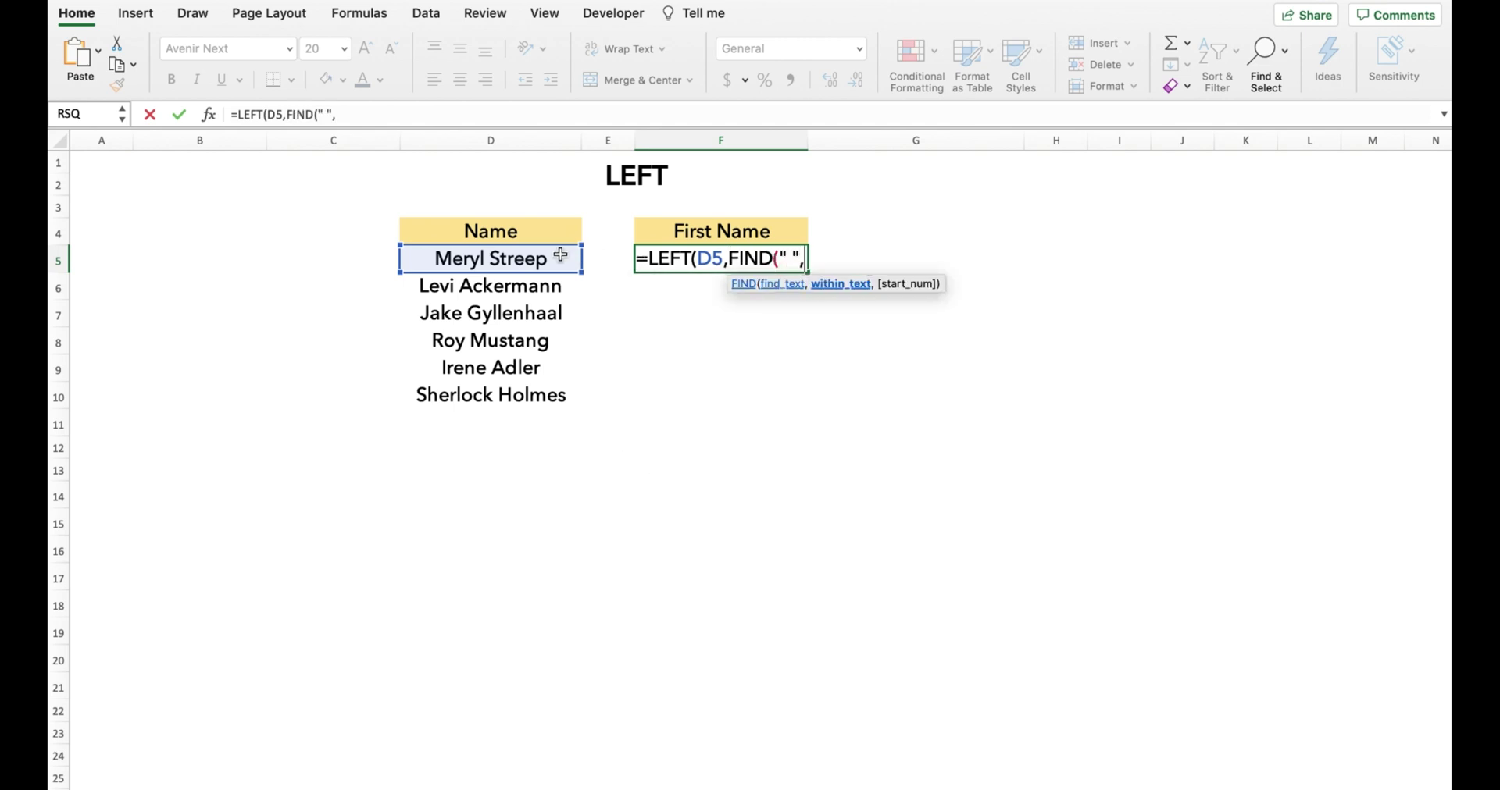
{"action": "left_click", "coordinate": [495, 259]}
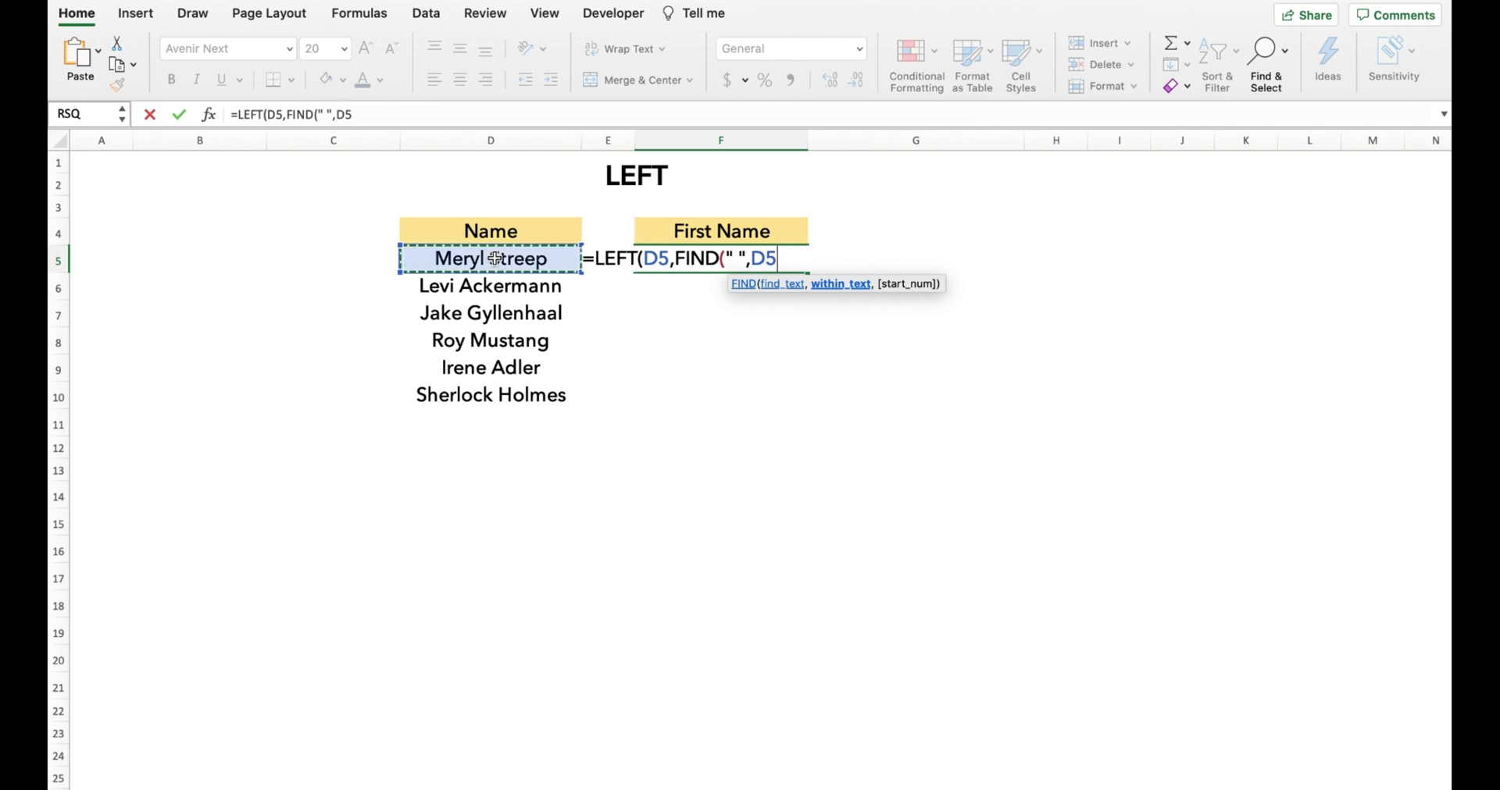
{"action": "type", "text": ")"}
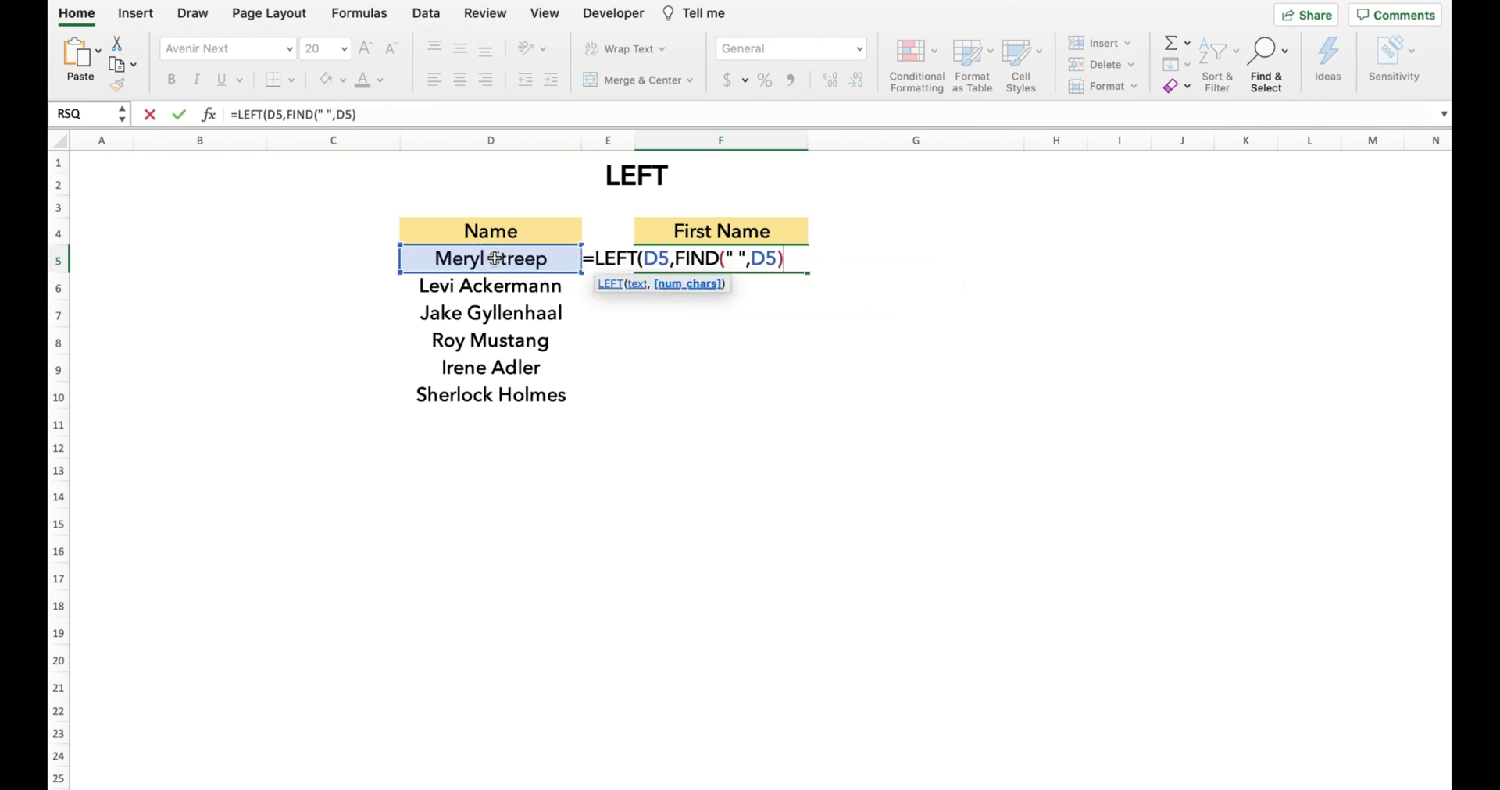
{"action": "type", "text": ")"}
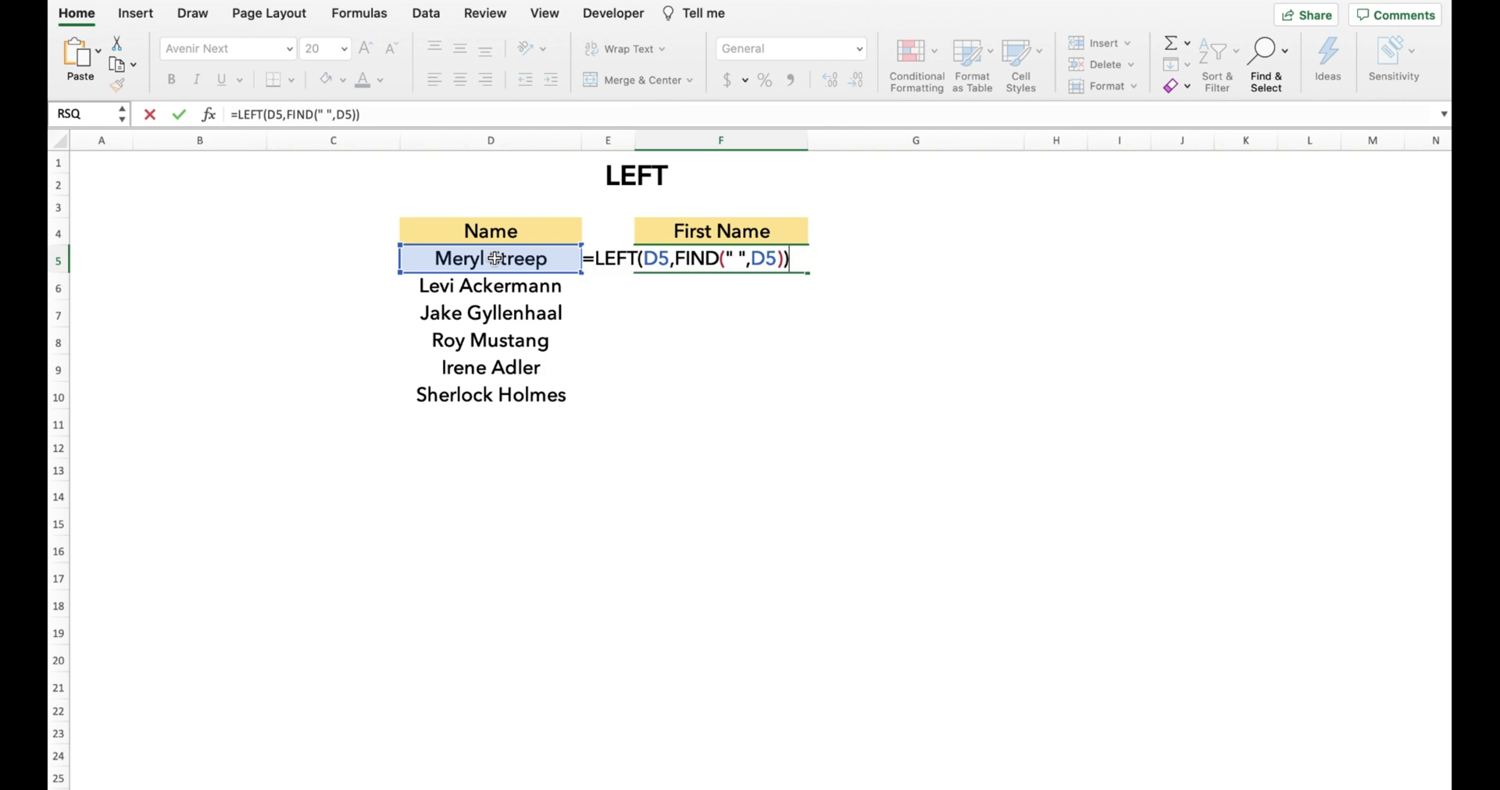
{"action": "key", "text": "Return"}
Copy the first-name LEFT and FIND formula from F5 down to F10.
{"action": "key", "text": "Up"}
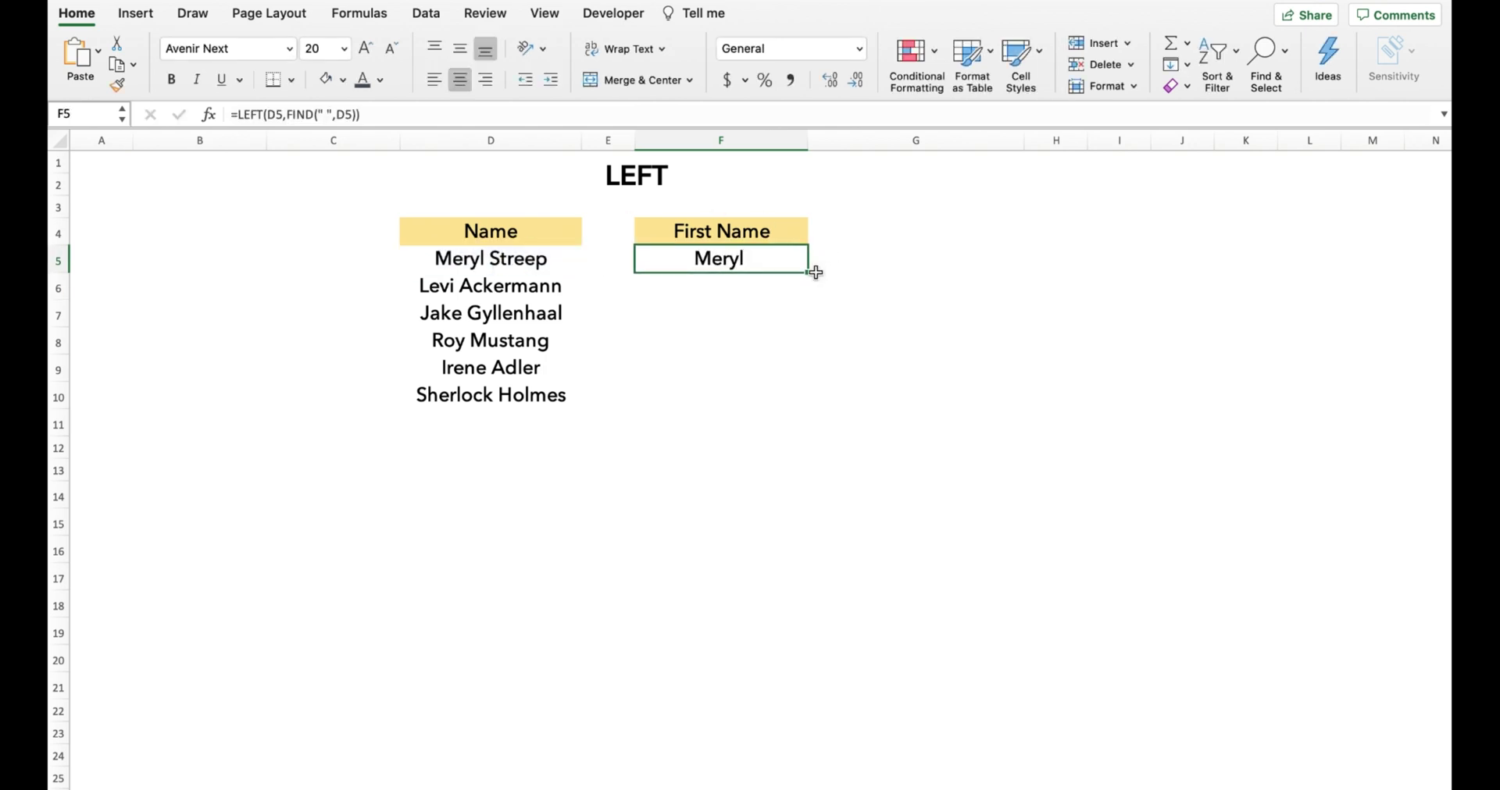
{"action": "left_click_drag", "start_coordinate": [808, 273], "coordinate": [805, 399]}
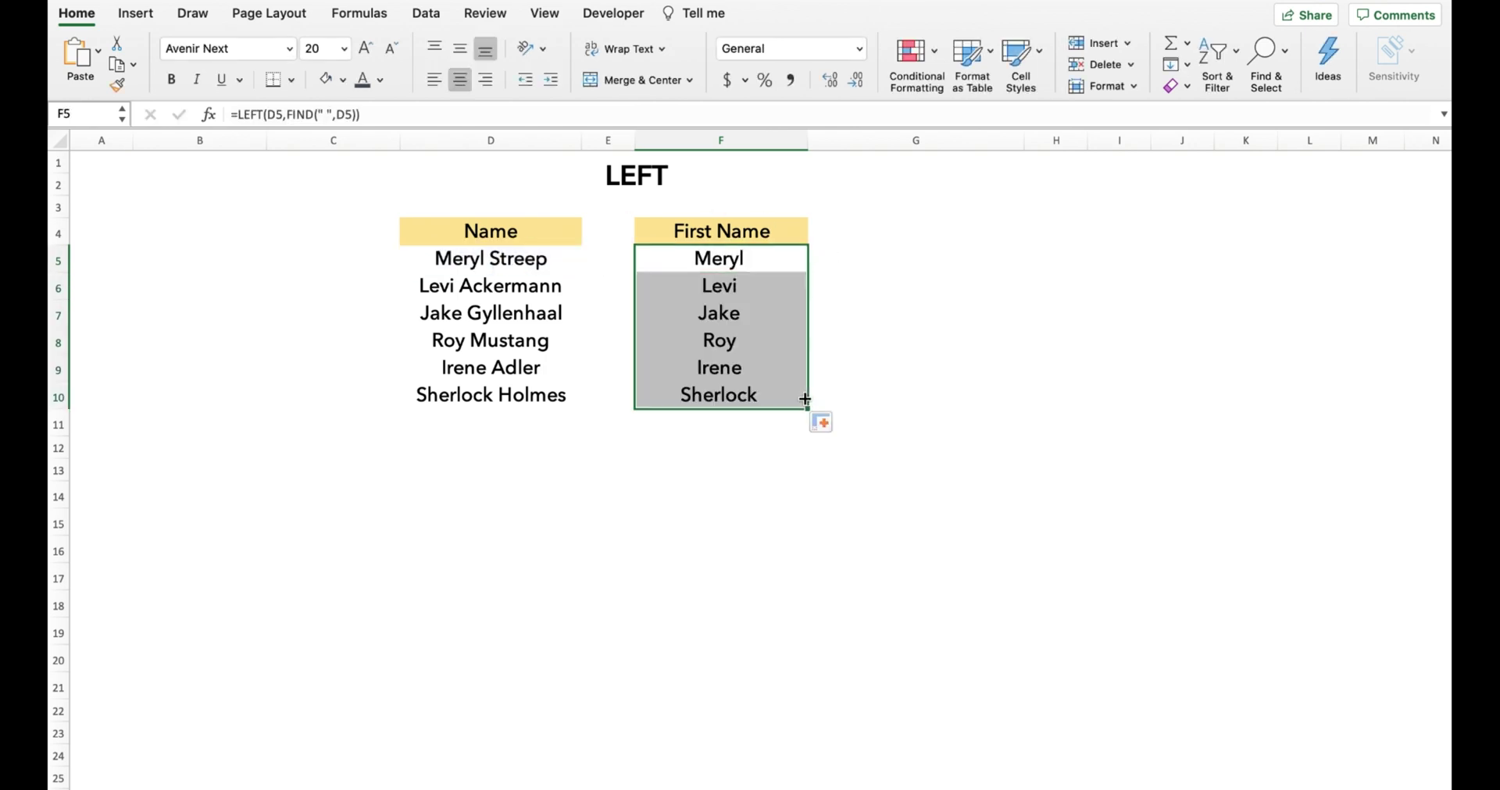
Enter =RIGHT(D5,5) in F5 to extract the five-digit code and copy the formula down to F10.
{"action": "left_click", "coordinate": [875, 391]}
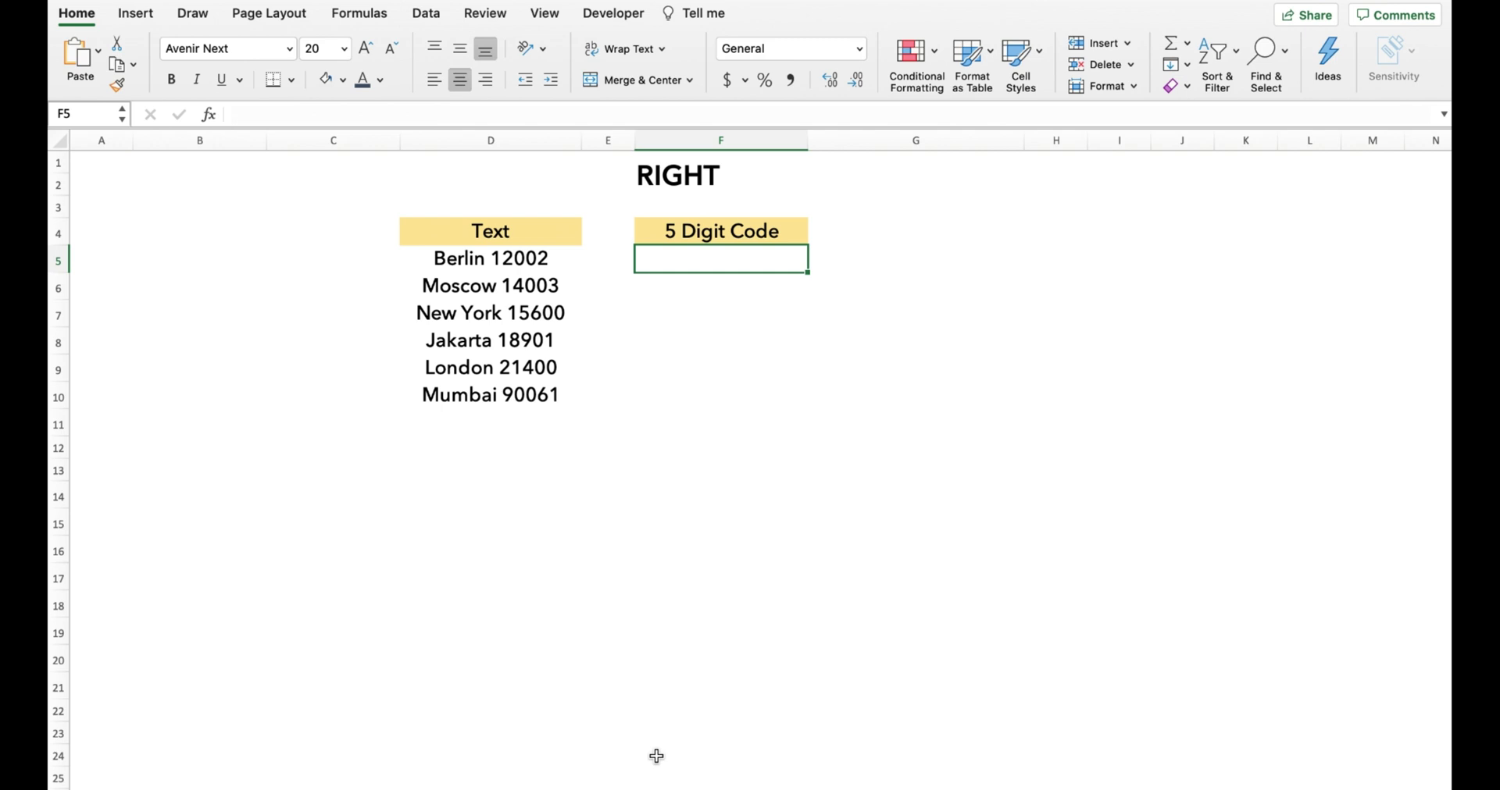
{"action": "type", "text": "=rig"}
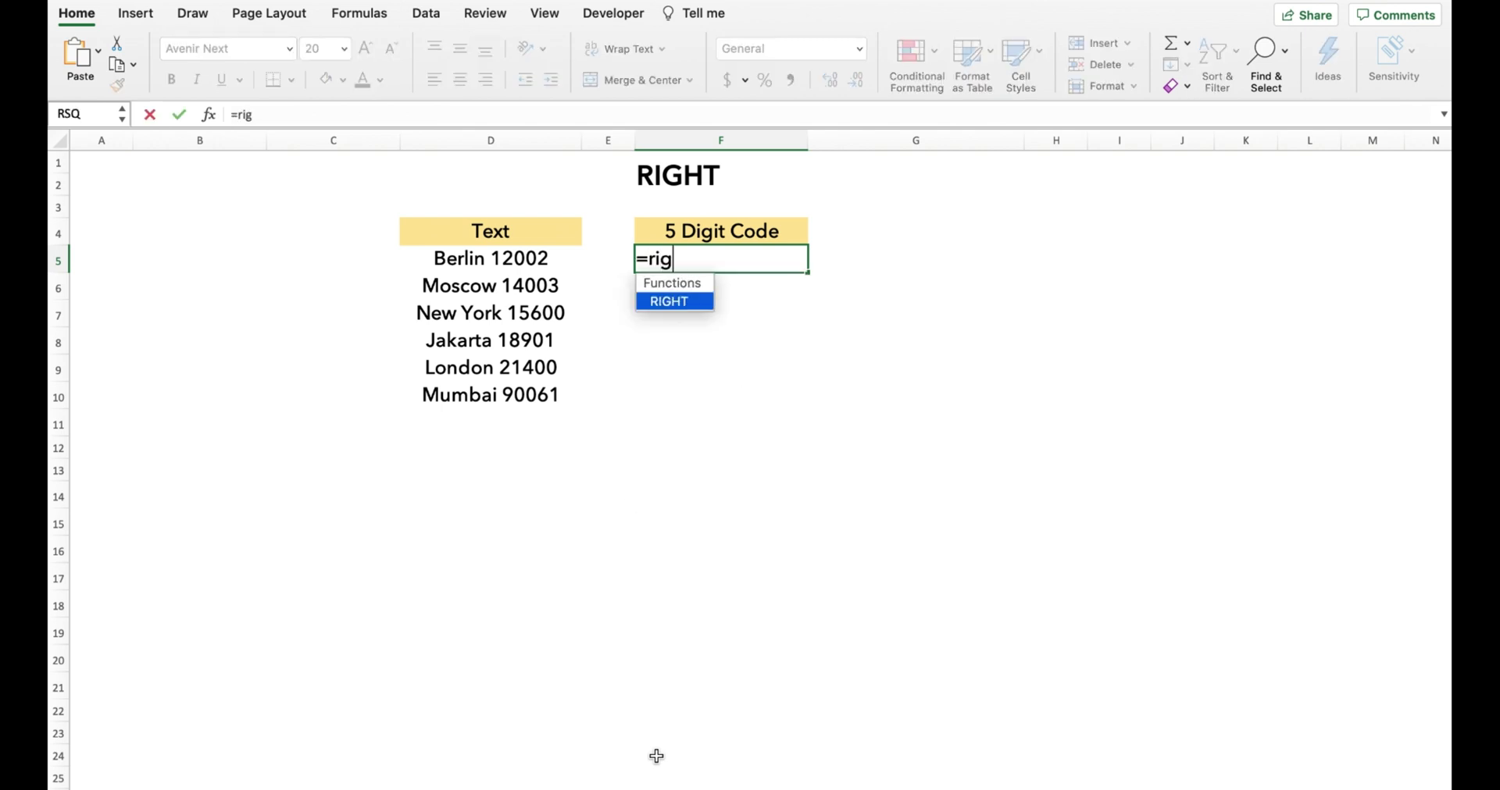
{"action": "key", "text": "Tab"}
{"action": "key", "text": "Left"}
{"action": "key", "text": "Left"}
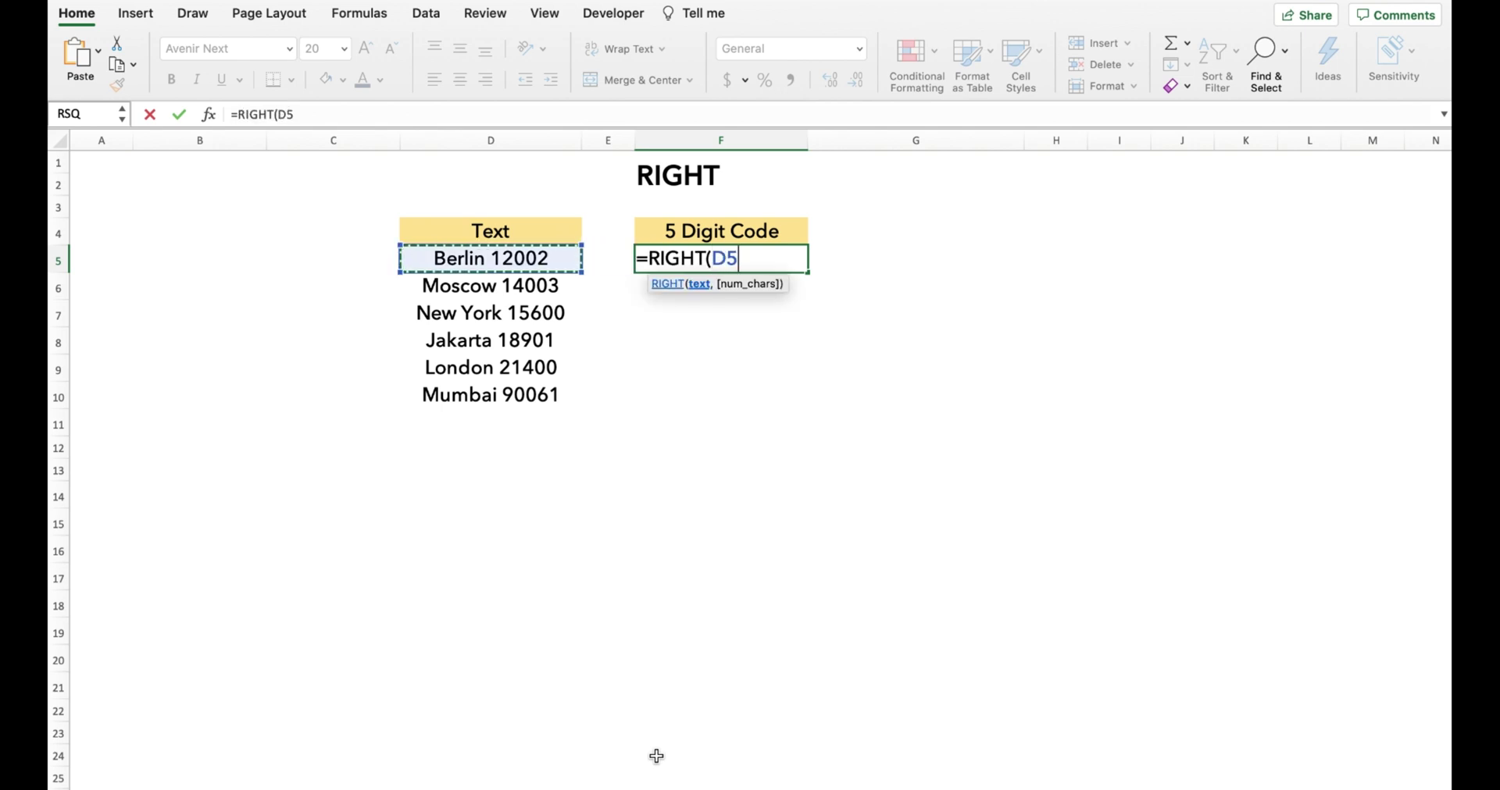
{"action": "type", "text": ","}
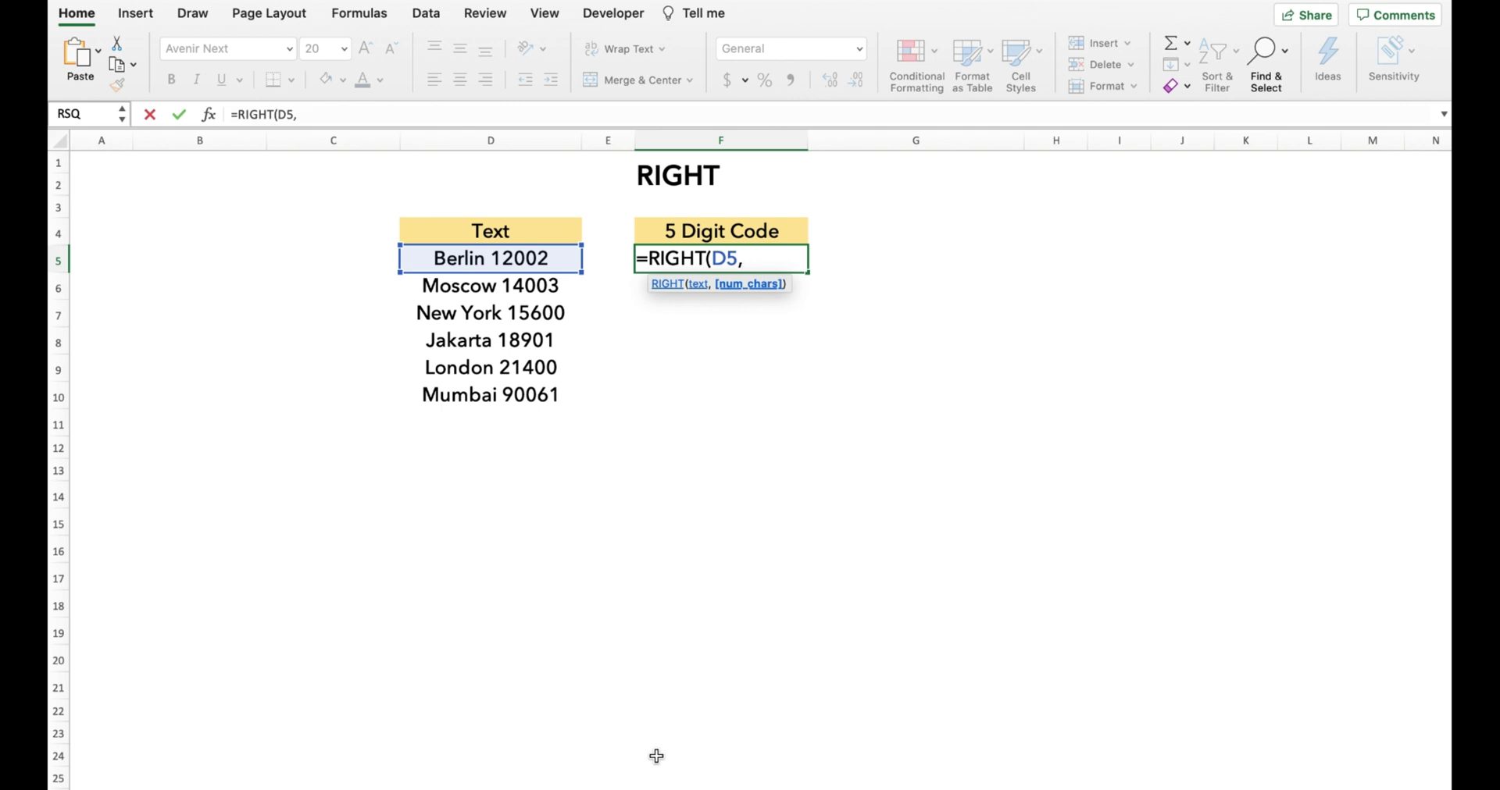
{"action": "type", "text": "5)"}
{"action": "key", "text": "Return"}
{"action": "key", "text": "Up"}
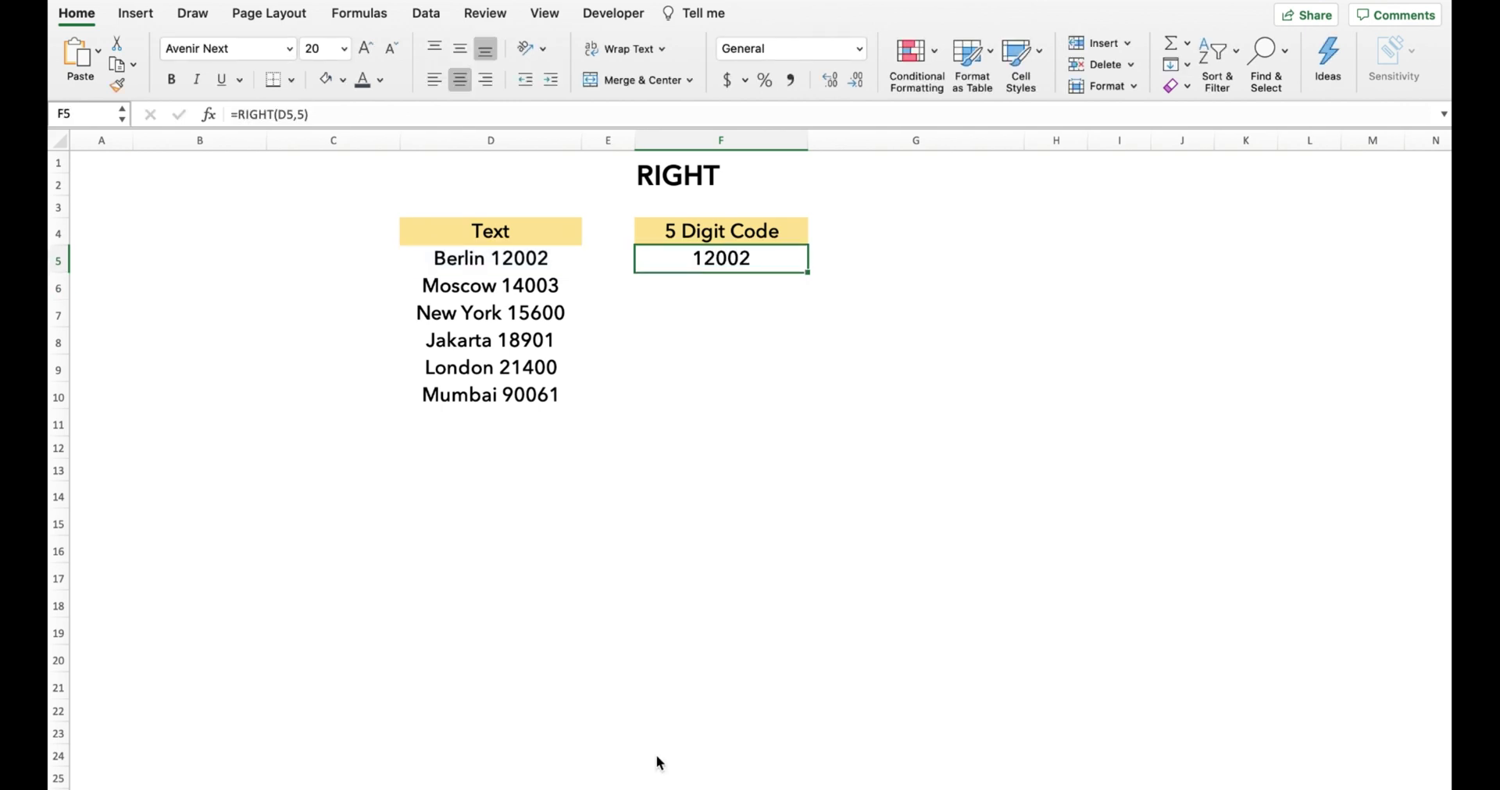
{"action": "left_click_drag", "start_coordinate": [808, 273], "coordinate": [809, 403]}
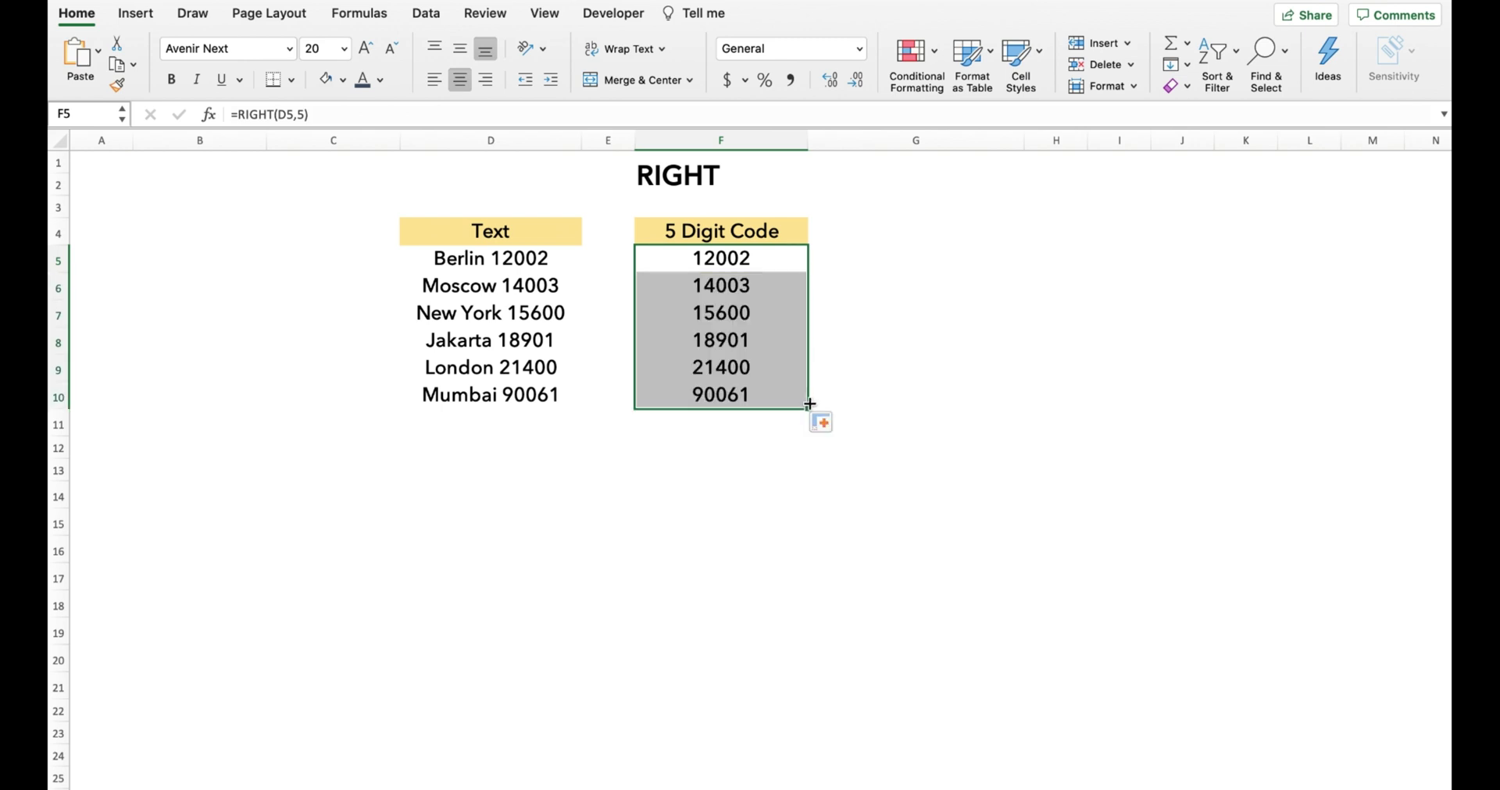
{"action": "left_click", "coordinate": [912, 392]}
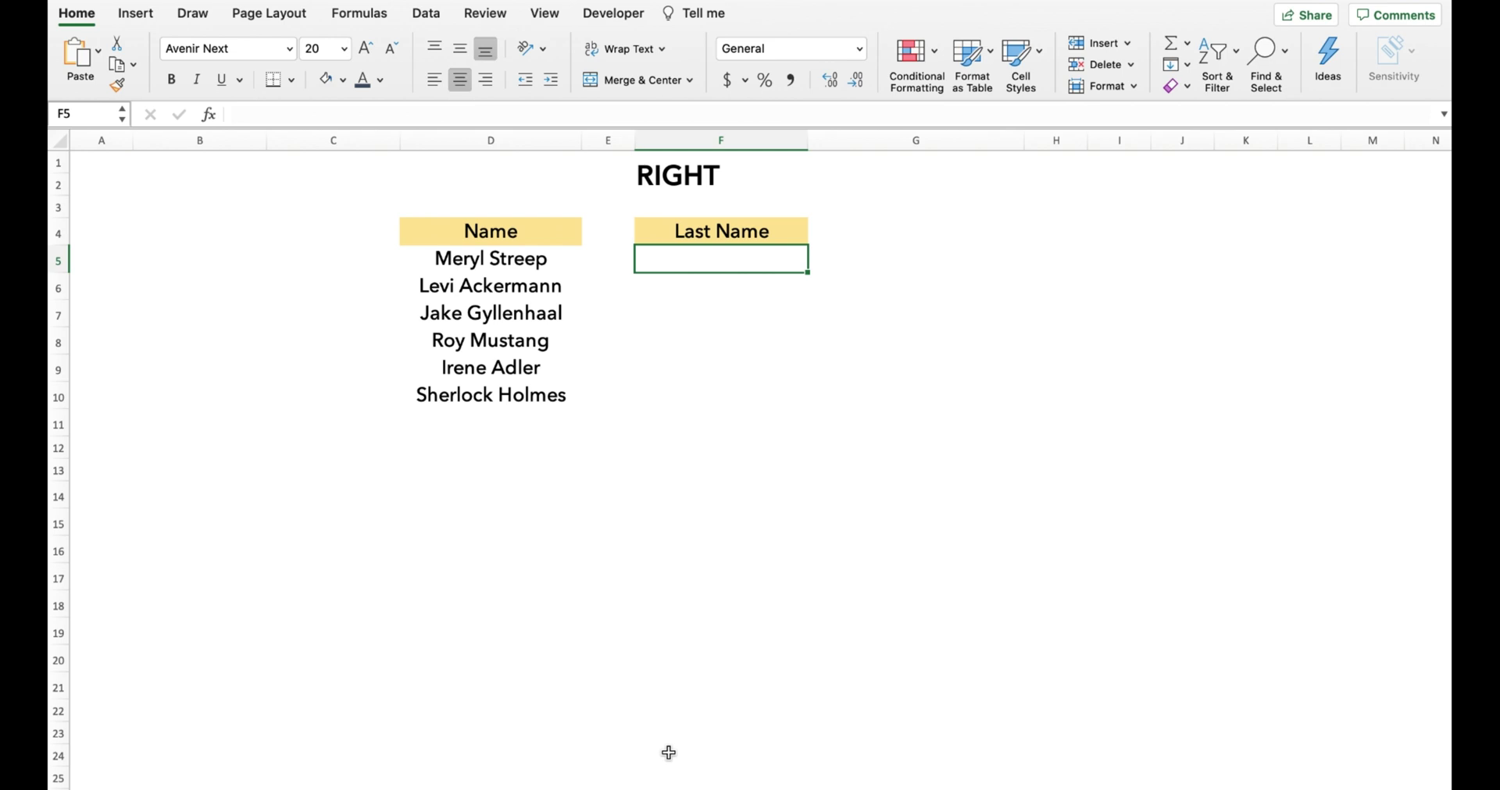
Begin the last-name formula in F5 with =RIGHT(D5,LEN(D5)- to base the character count on the full name's length.
{"action": "type", "text": "=R"}
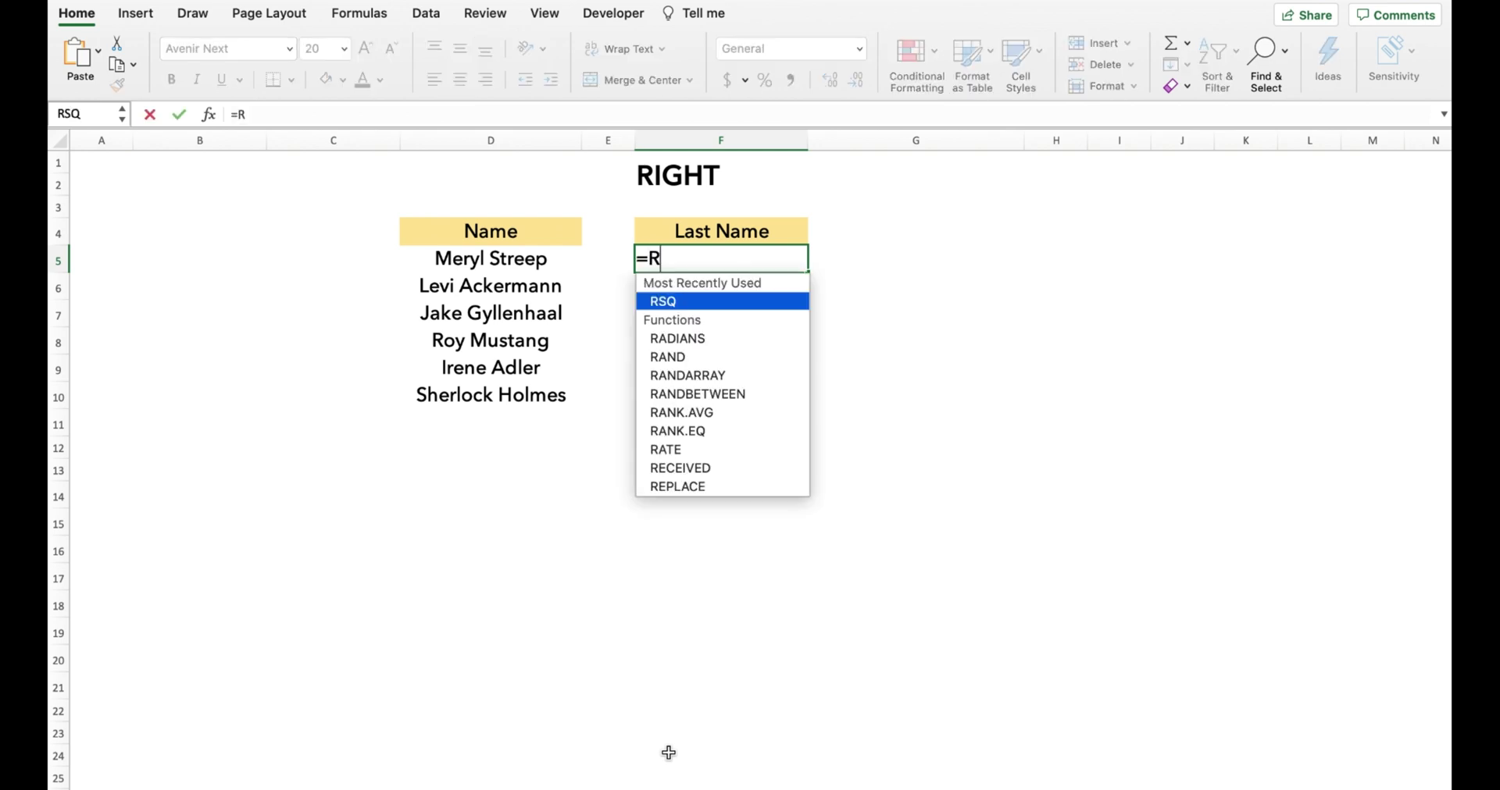
{"action": "type", "text": "igh"}
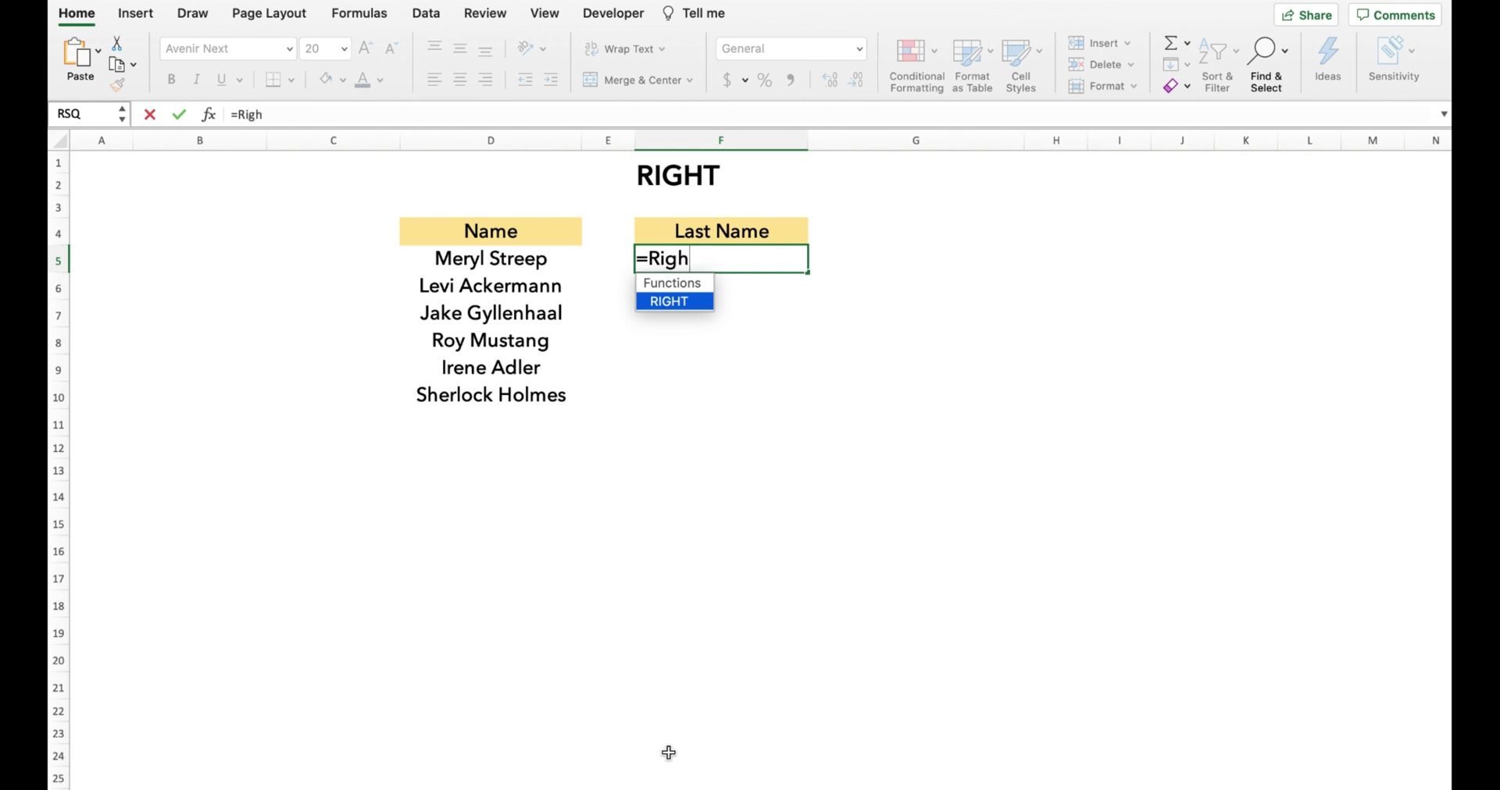
{"action": "key", "text": "Tab"}
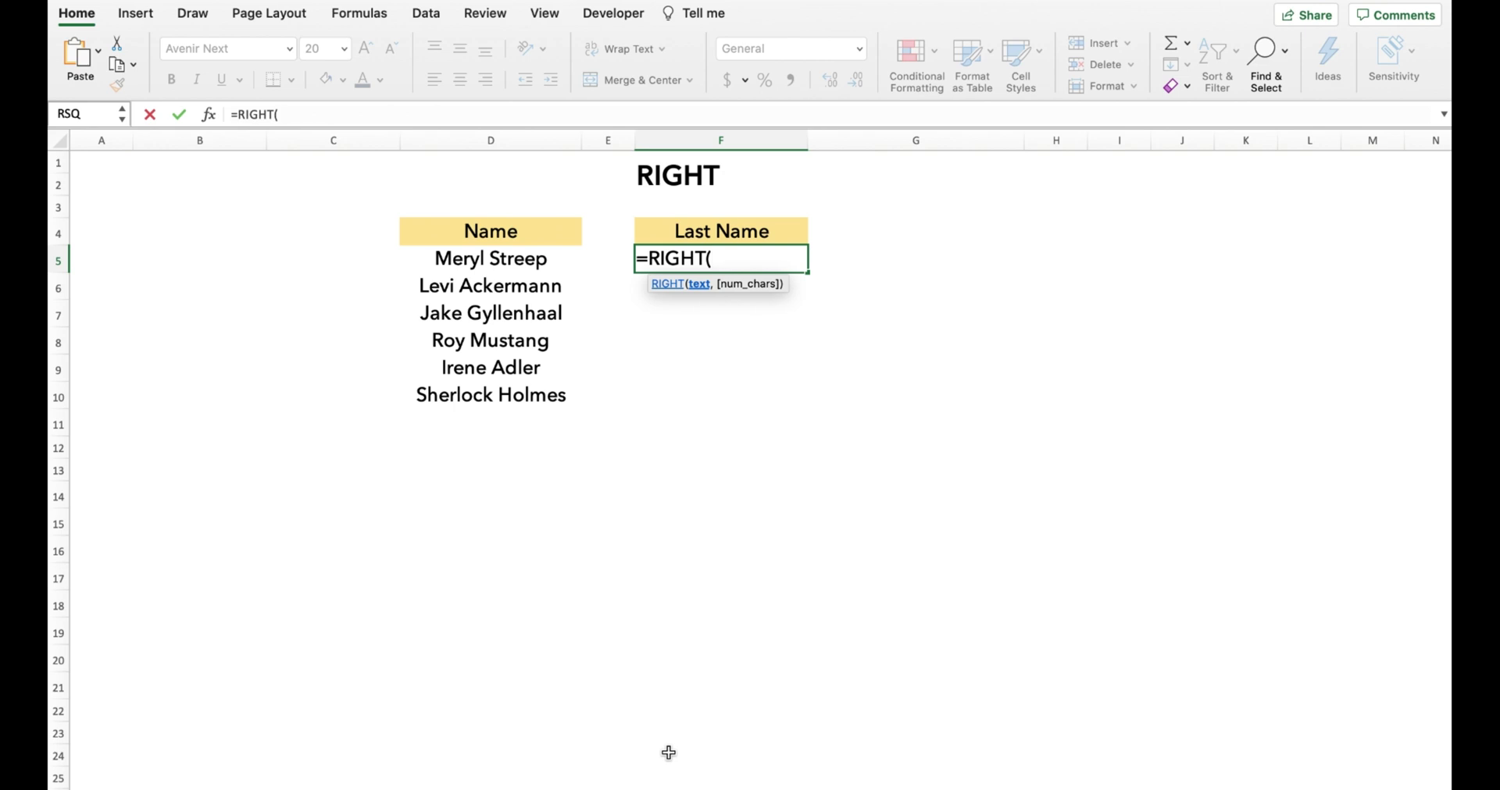
{"action": "key", "text": "Left"}
{"action": "key", "text": "Left"}
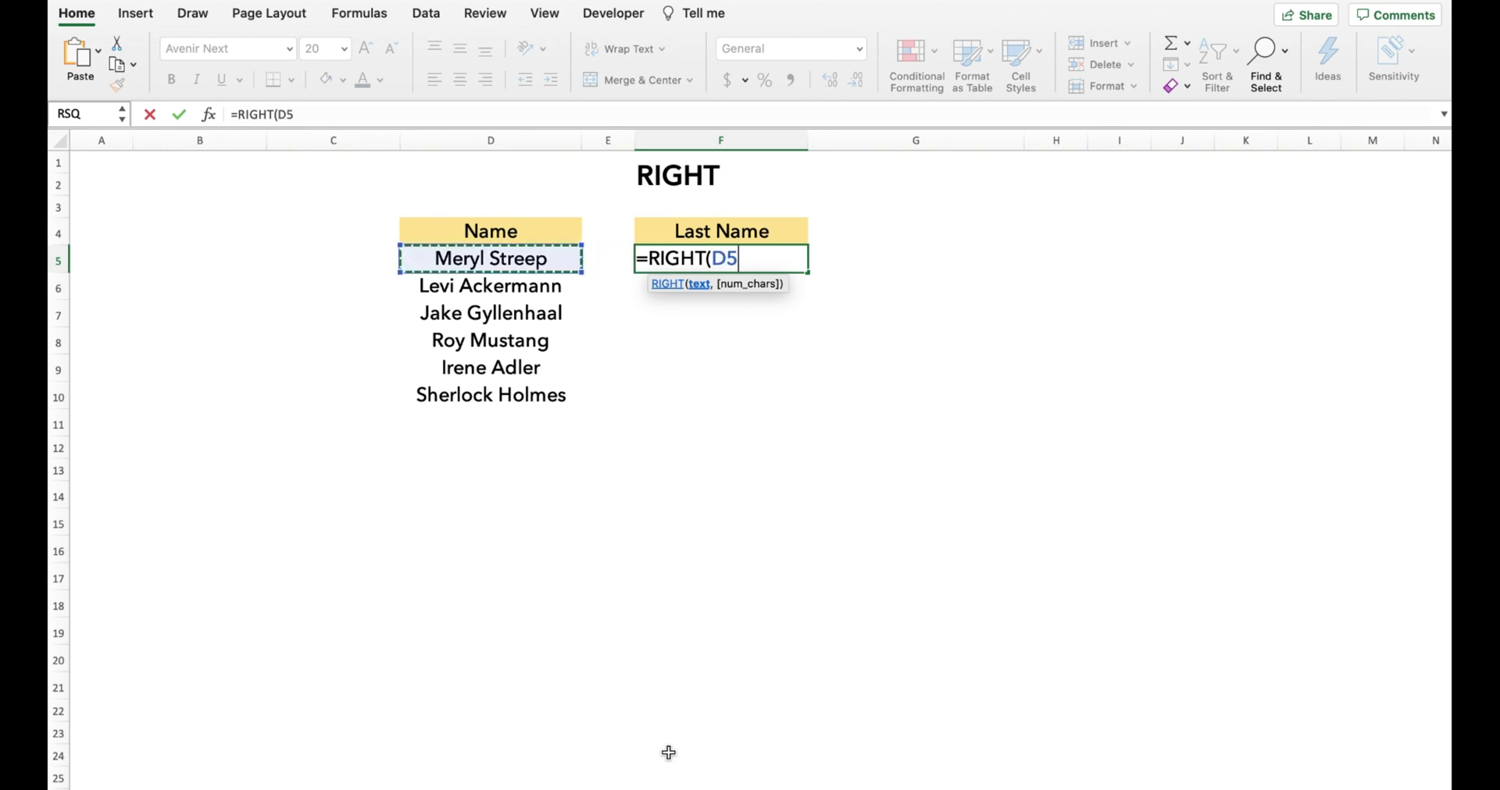
{"action": "type", "text": ","}
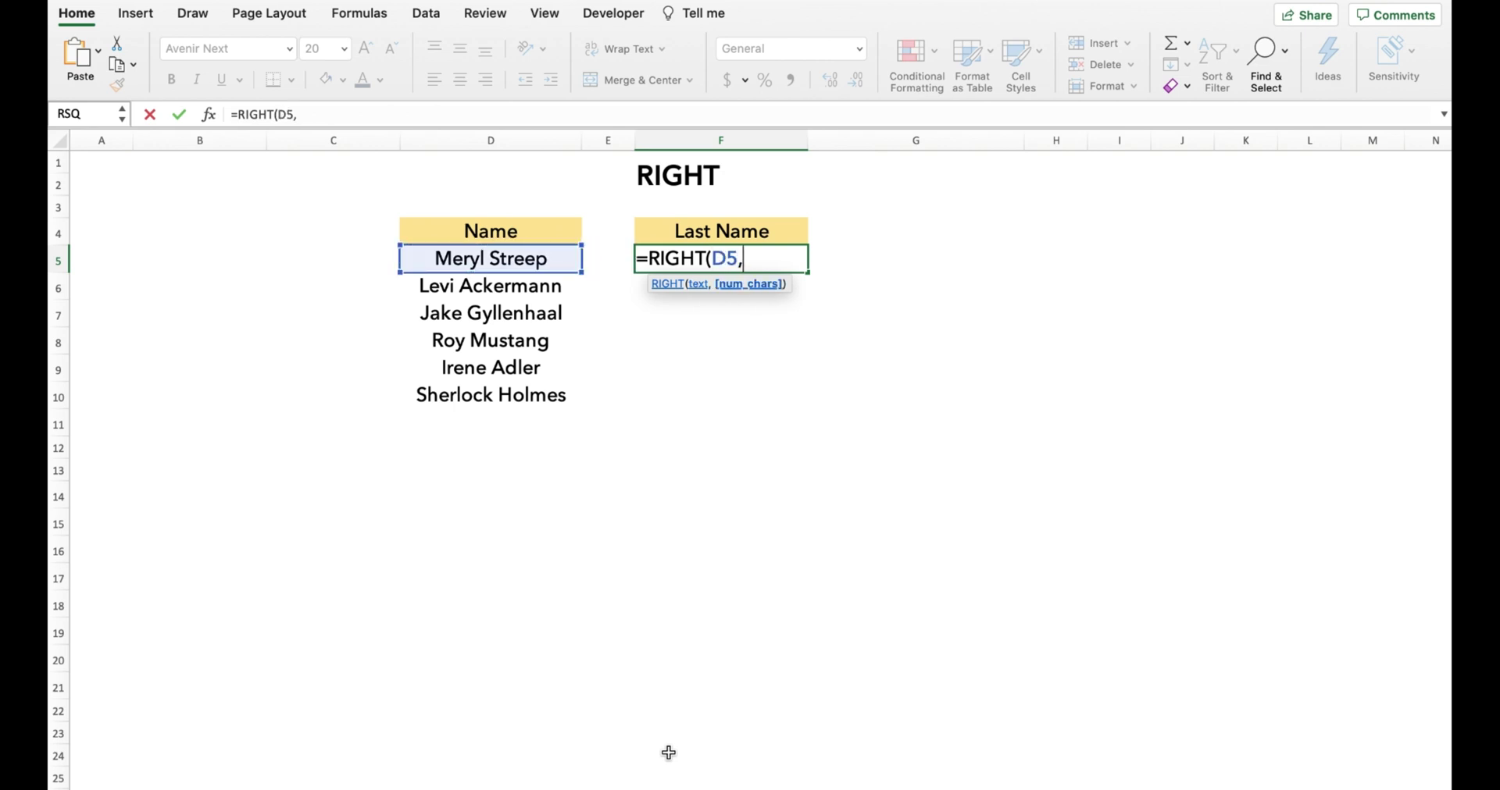
{"action": "type", "text": "Len"}
{"action": "key", "text": "Left"}
{"action": "key", "text": "Left"}
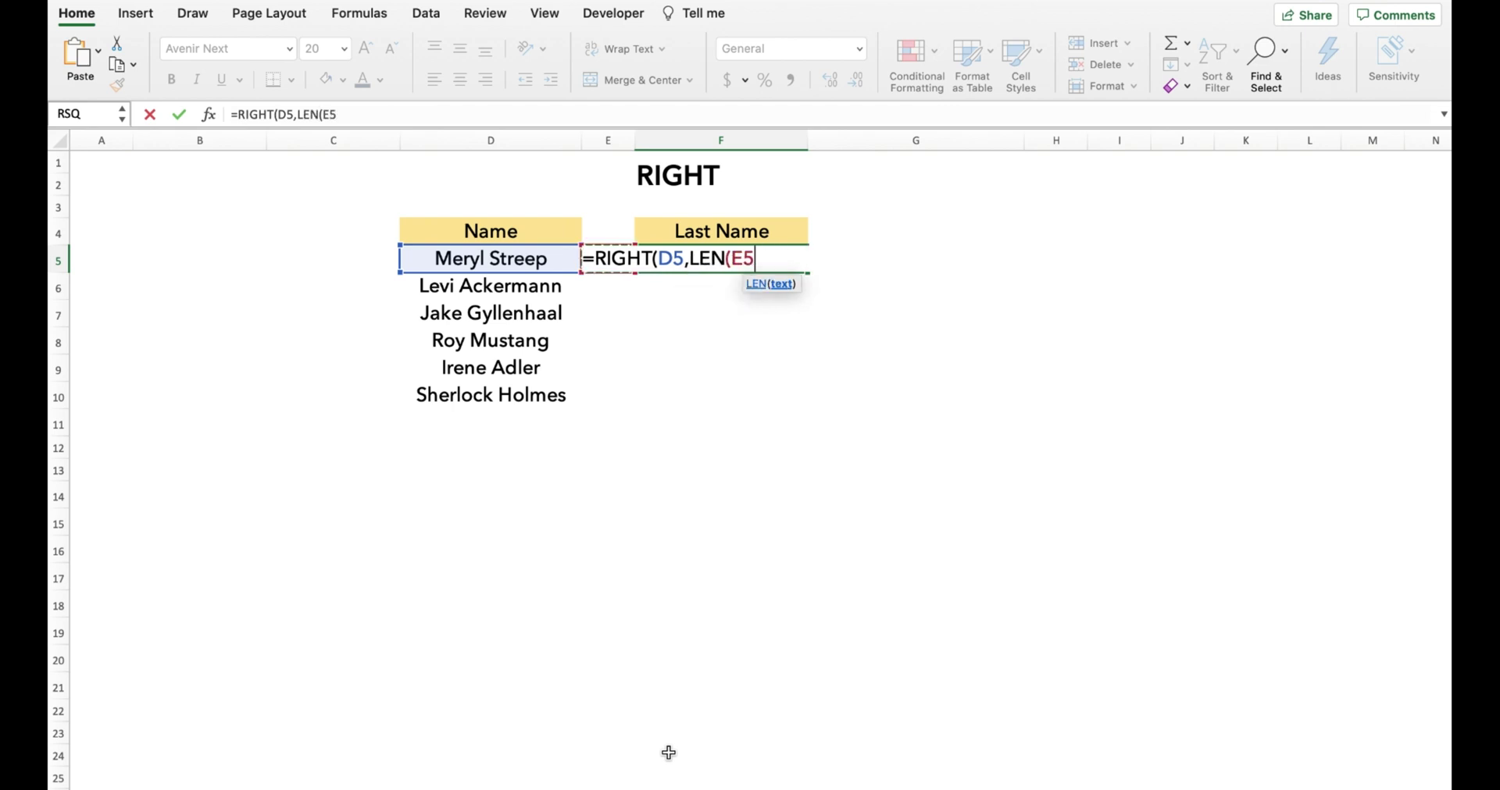
{"action": "type", "text": ")-"}
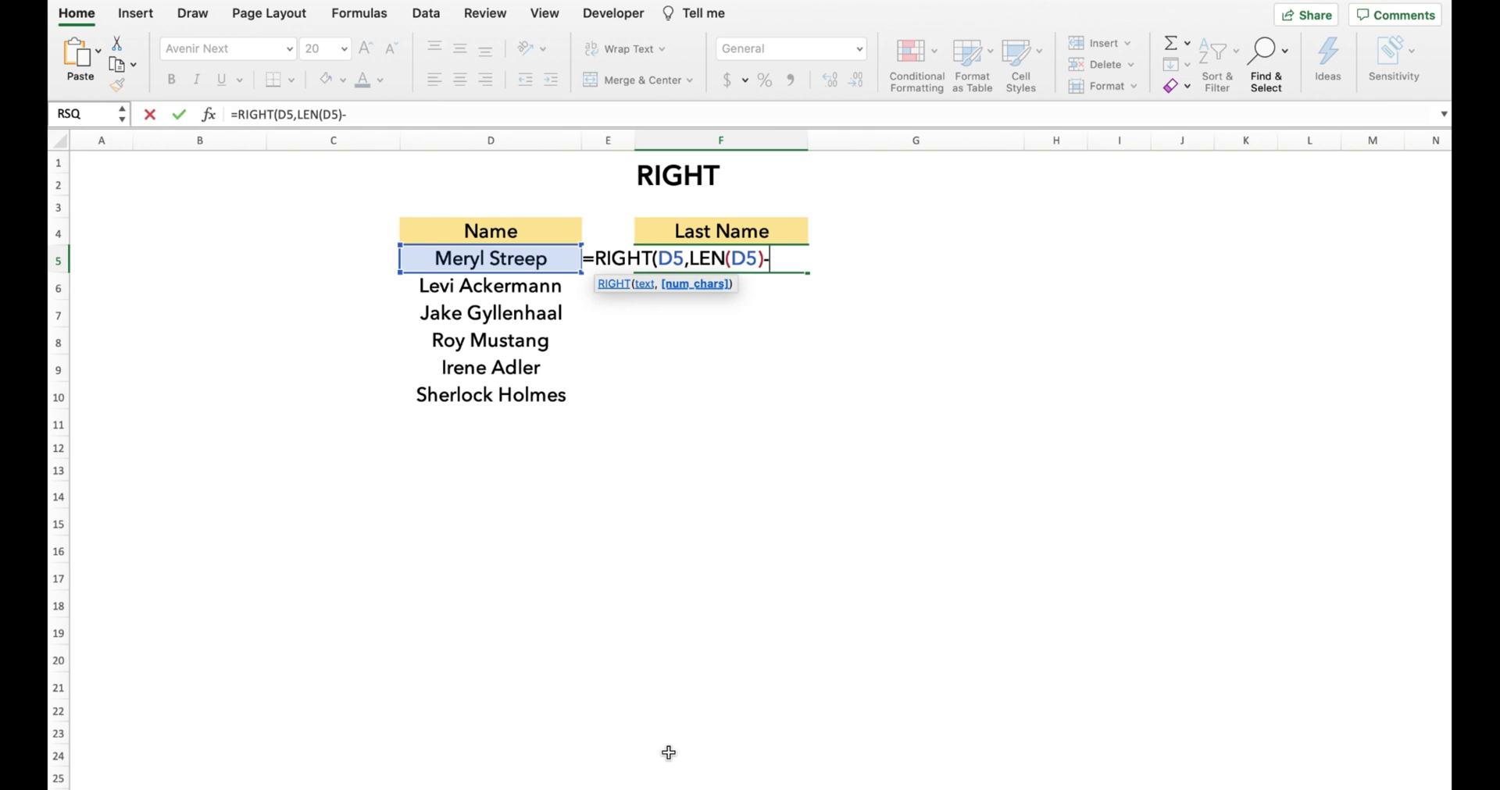
Complete the last-name formula in F5 with FIND(" ",D5)) and copy it down to F10.
{"action": "type", "text": "Find"}
{"action": "key", "text": "Tab"}
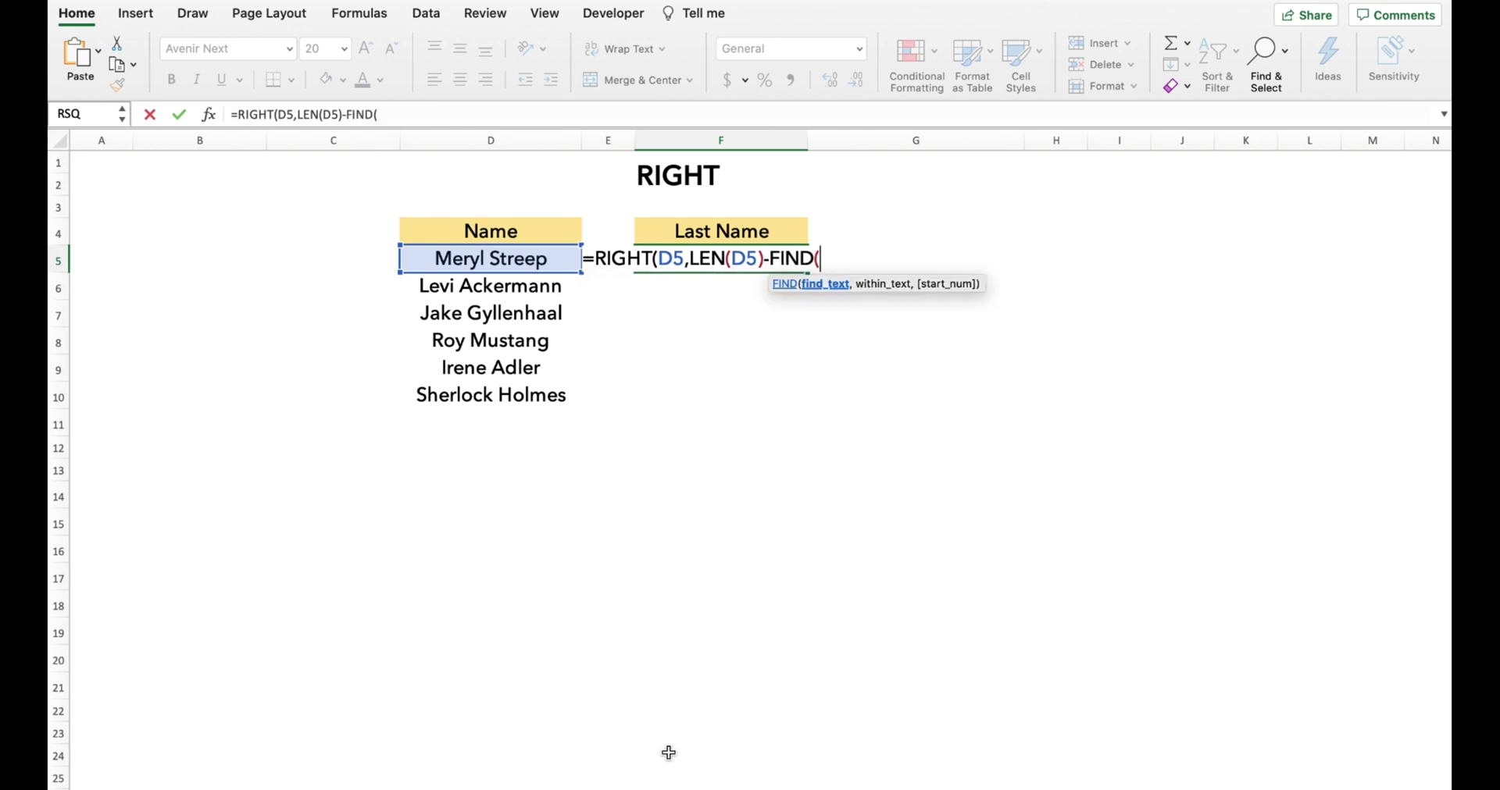
{"action": "type", "text": "D5"}
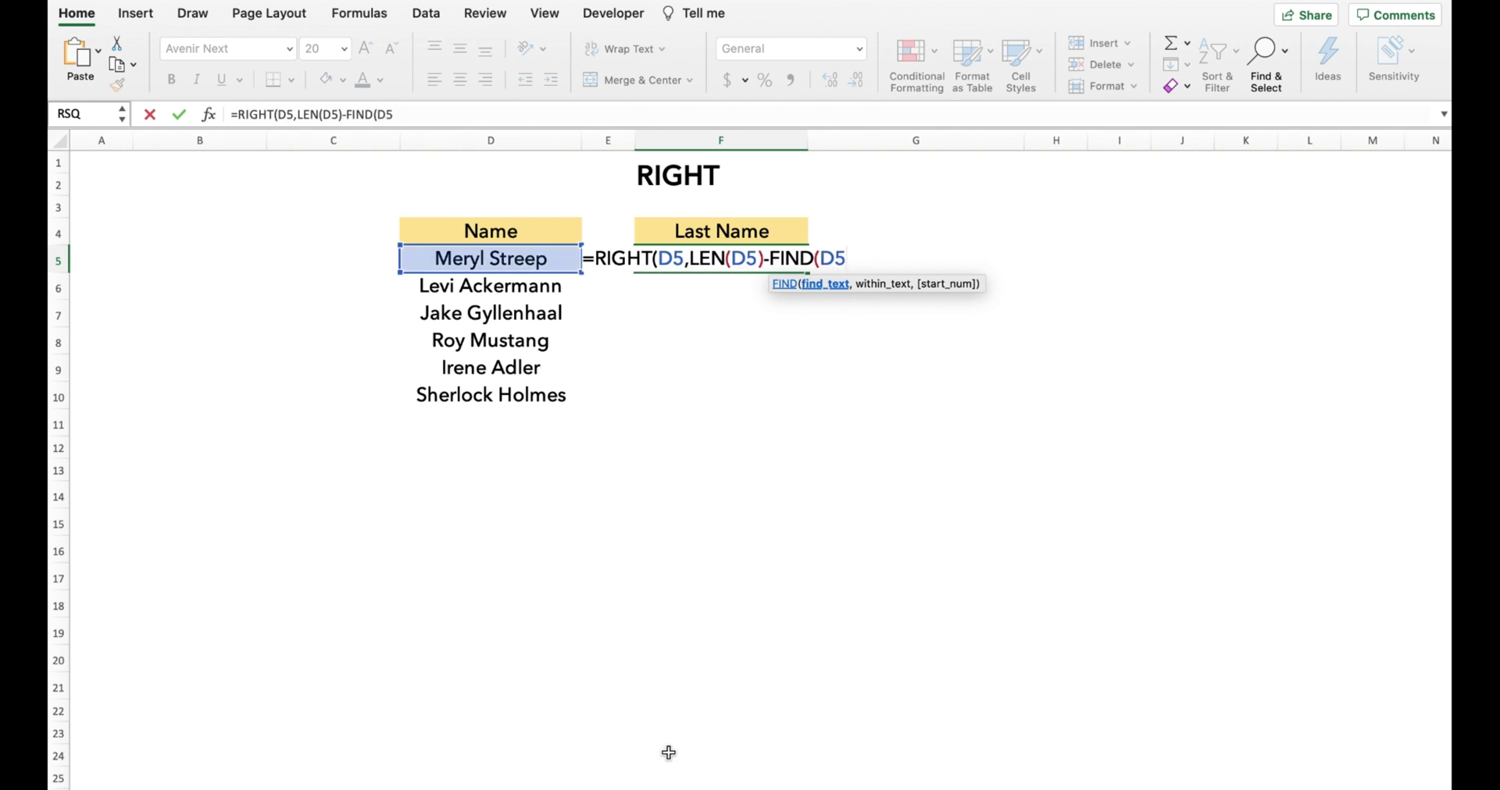
{"action": "key", "text": "BackSpace"}
{"action": "key", "text": "BackSpace"}
{"action": "type", "text": "\""}
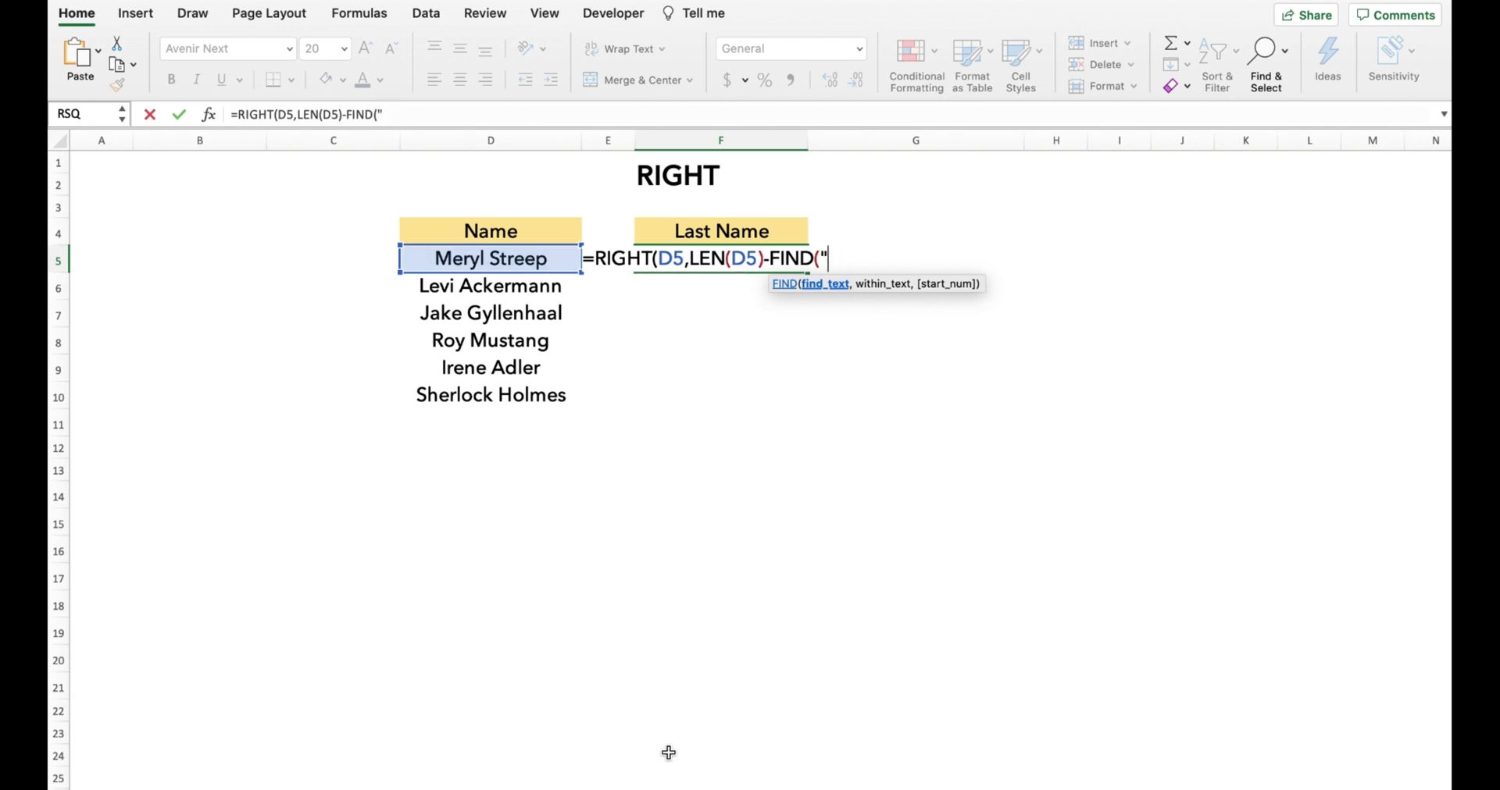
{"action": "type", "text": " \",D5)"}
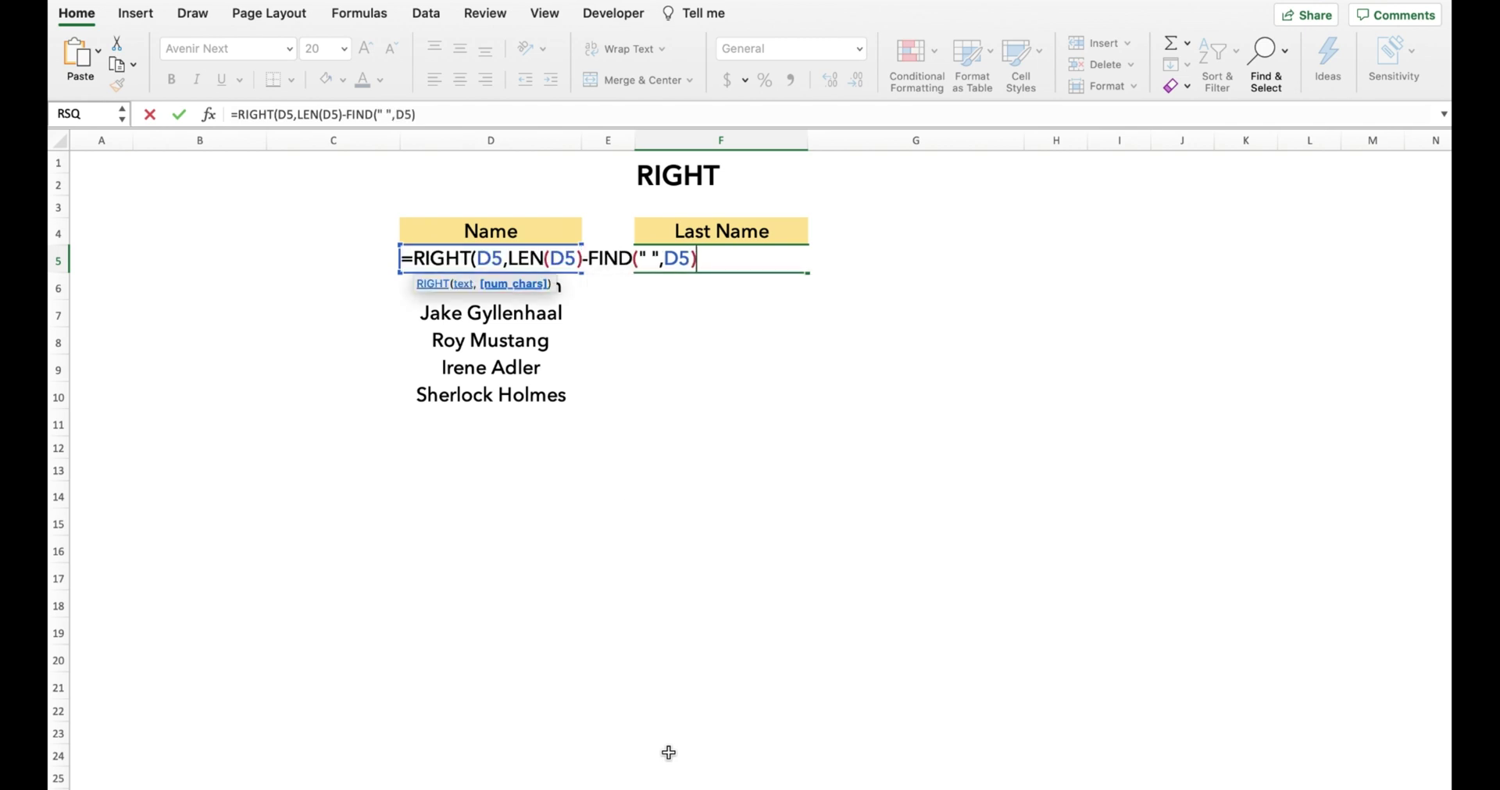
{"action": "type", "text": ")"}
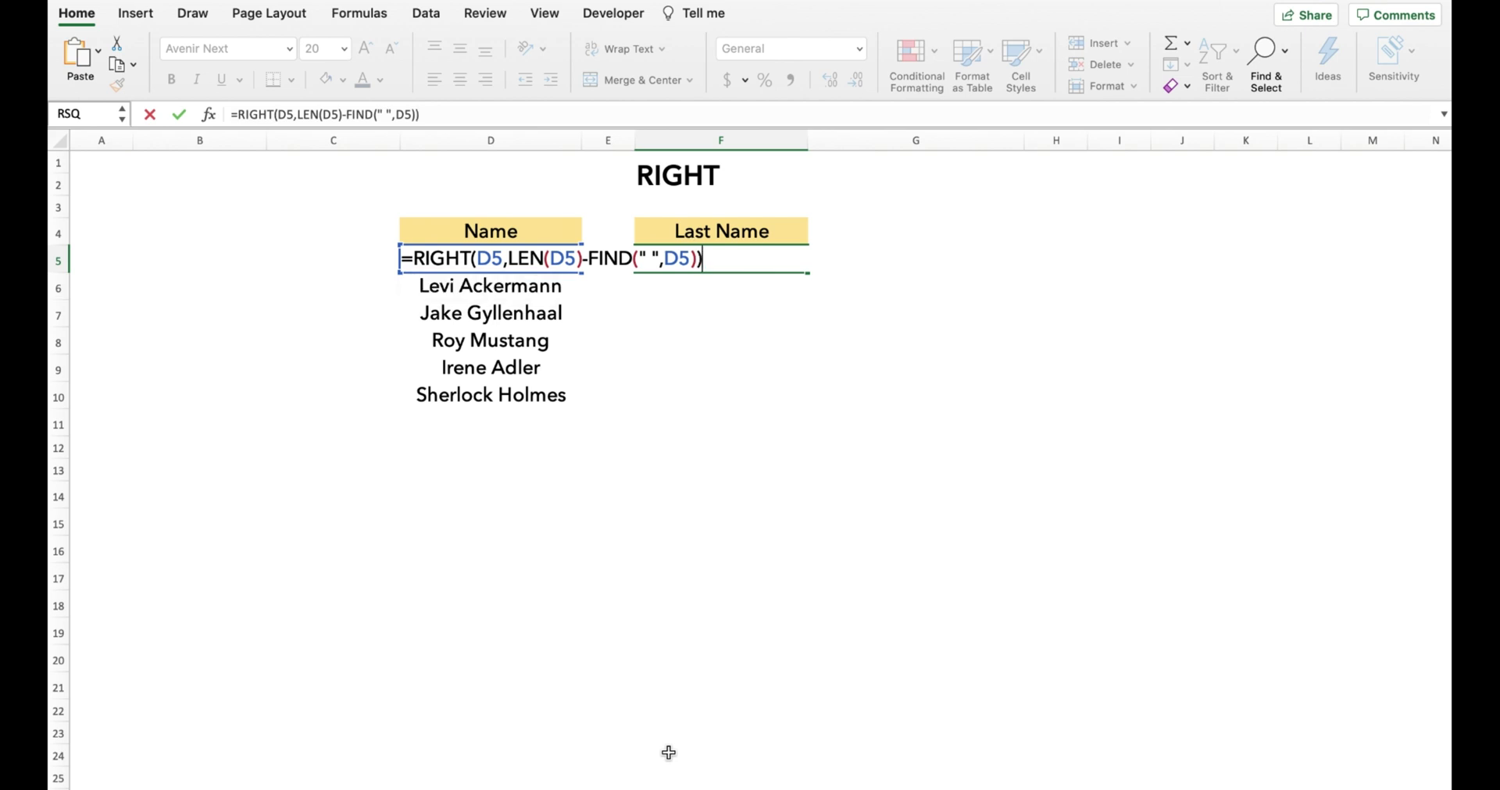
{"action": "key", "text": "Return"}
{"action": "key", "text": "Up"}
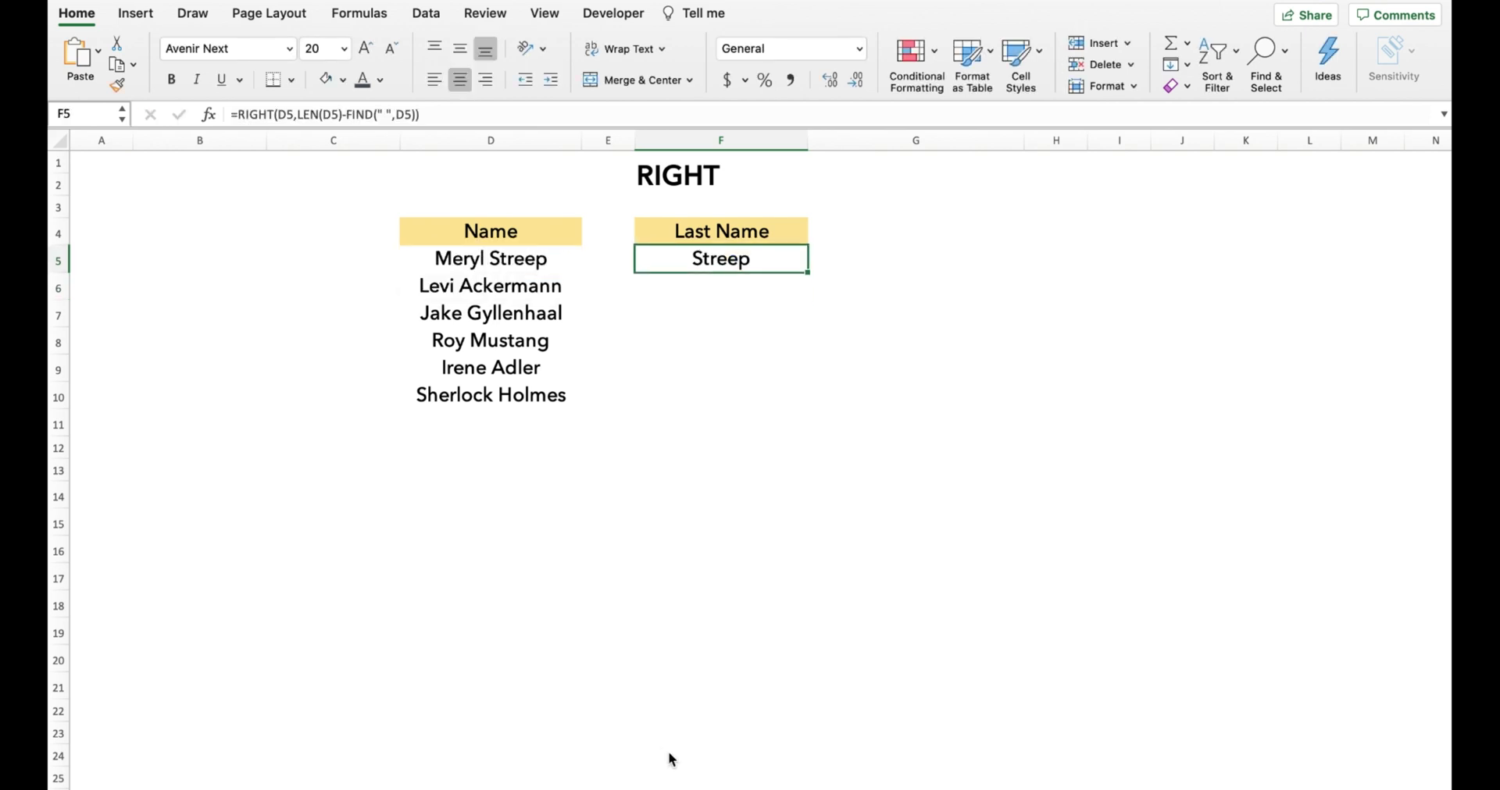
{"action": "left_click_drag", "start_coordinate": [810, 271], "coordinate": [799, 404]}
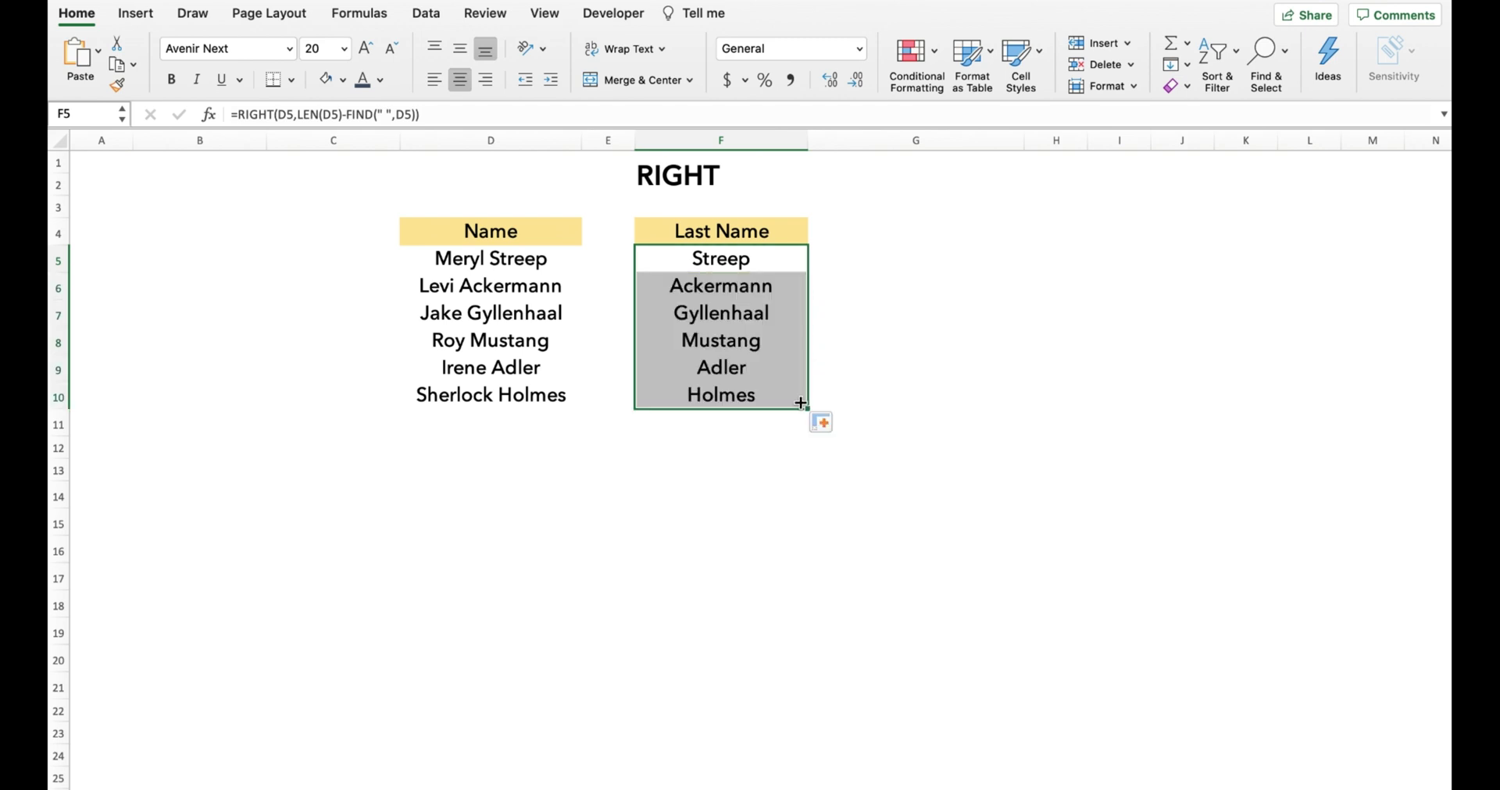
{"action": "left_click", "coordinate": [865, 322]}
Enter =MID(D5,4,3) in F5 to extract the three-digit area code from the phone number.
{"action": "left_click", "coordinate": [717, 258]}
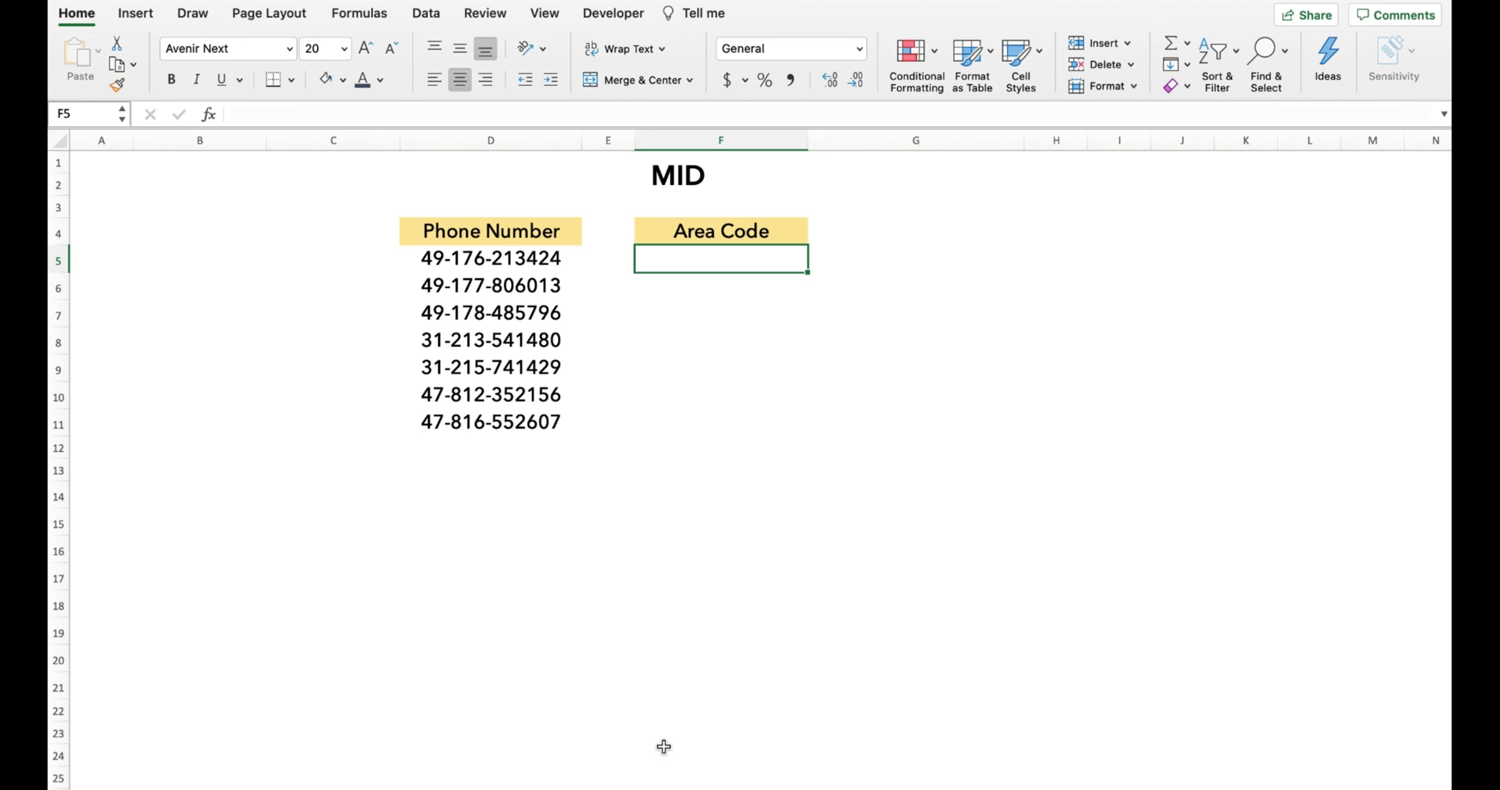
{"action": "type", "text": "=mid"}
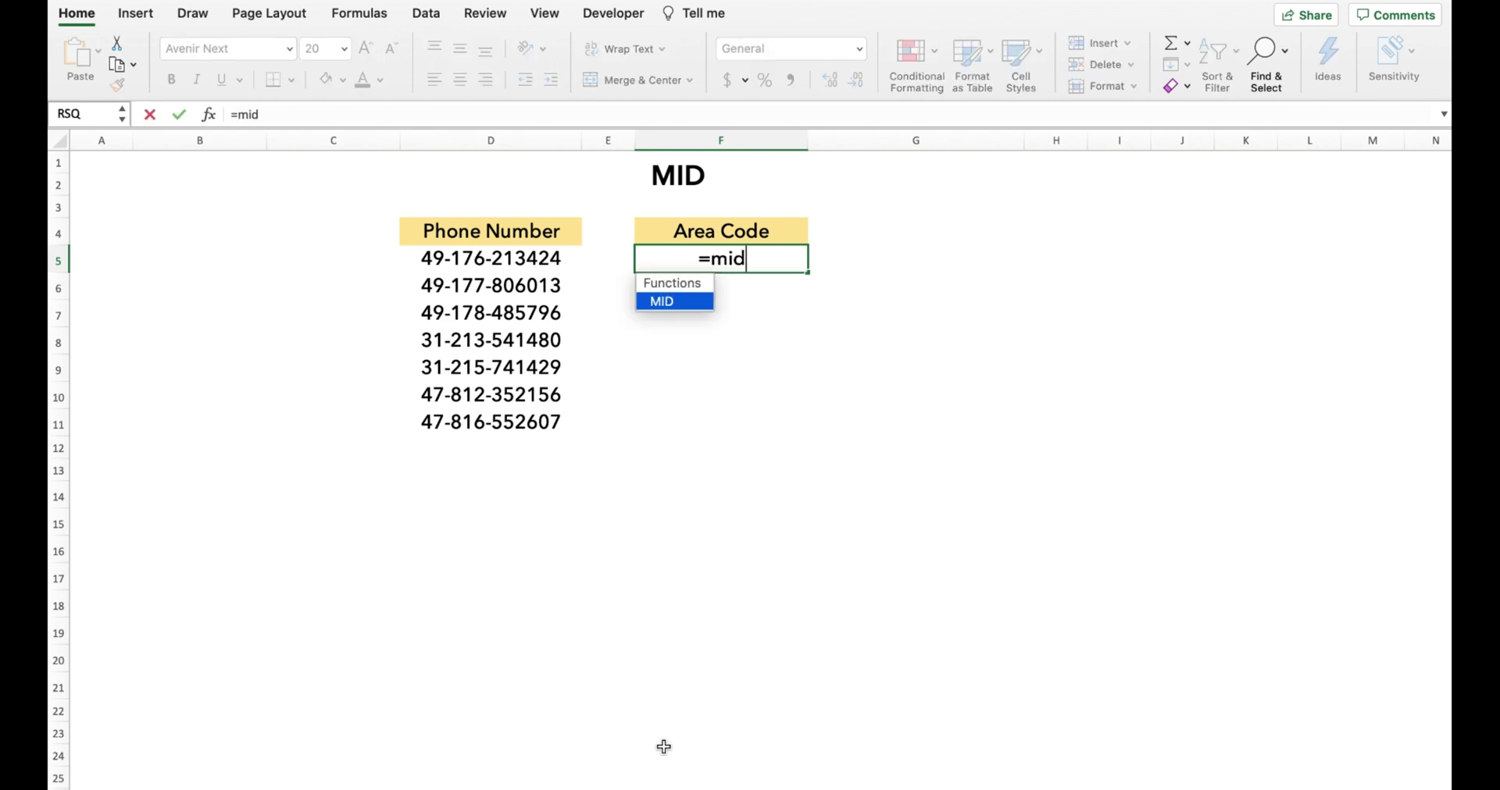
{"action": "key", "text": "Tab"}
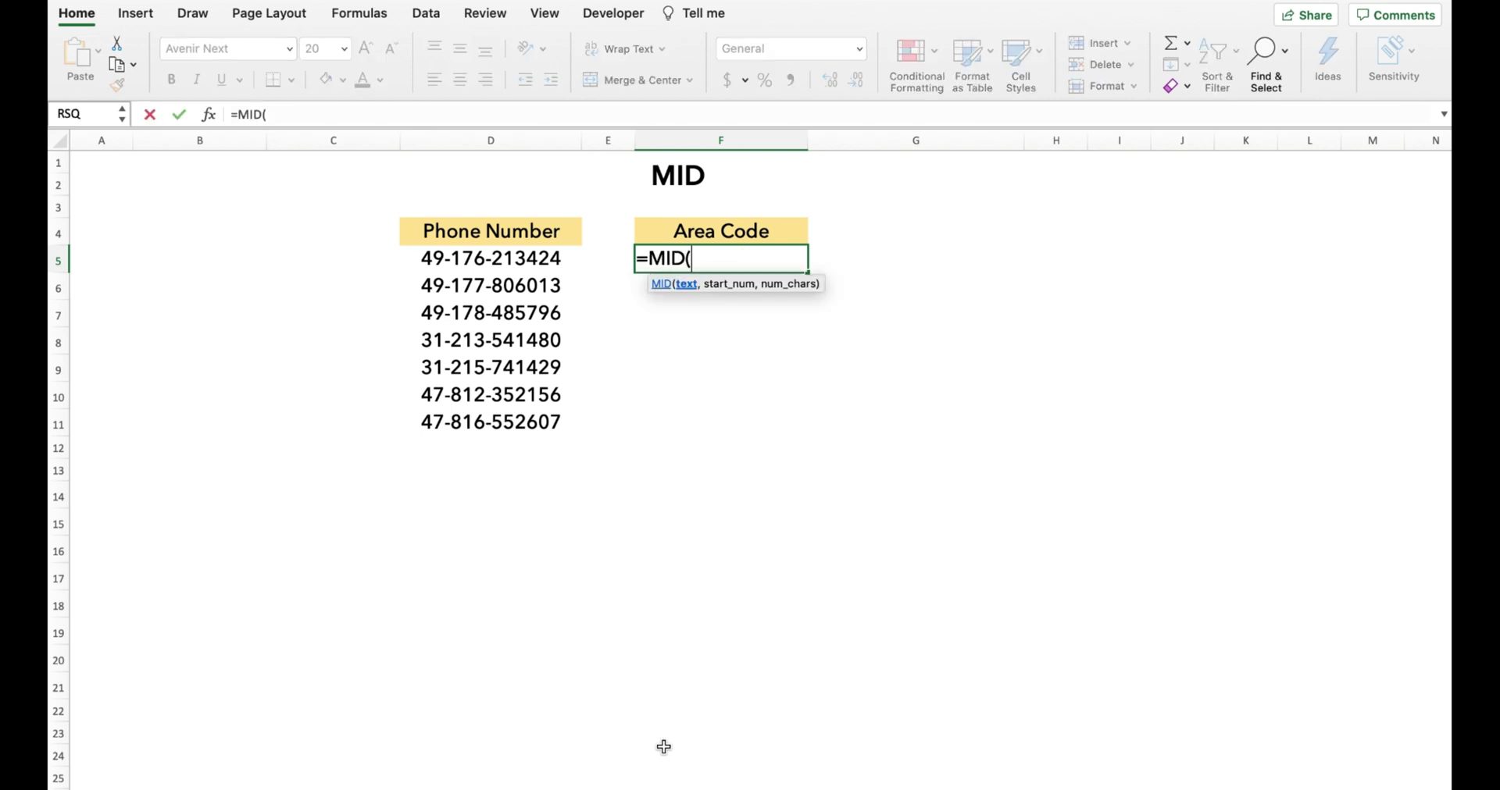
{"action": "key", "text": "Left"}
{"action": "key", "text": "Left"}
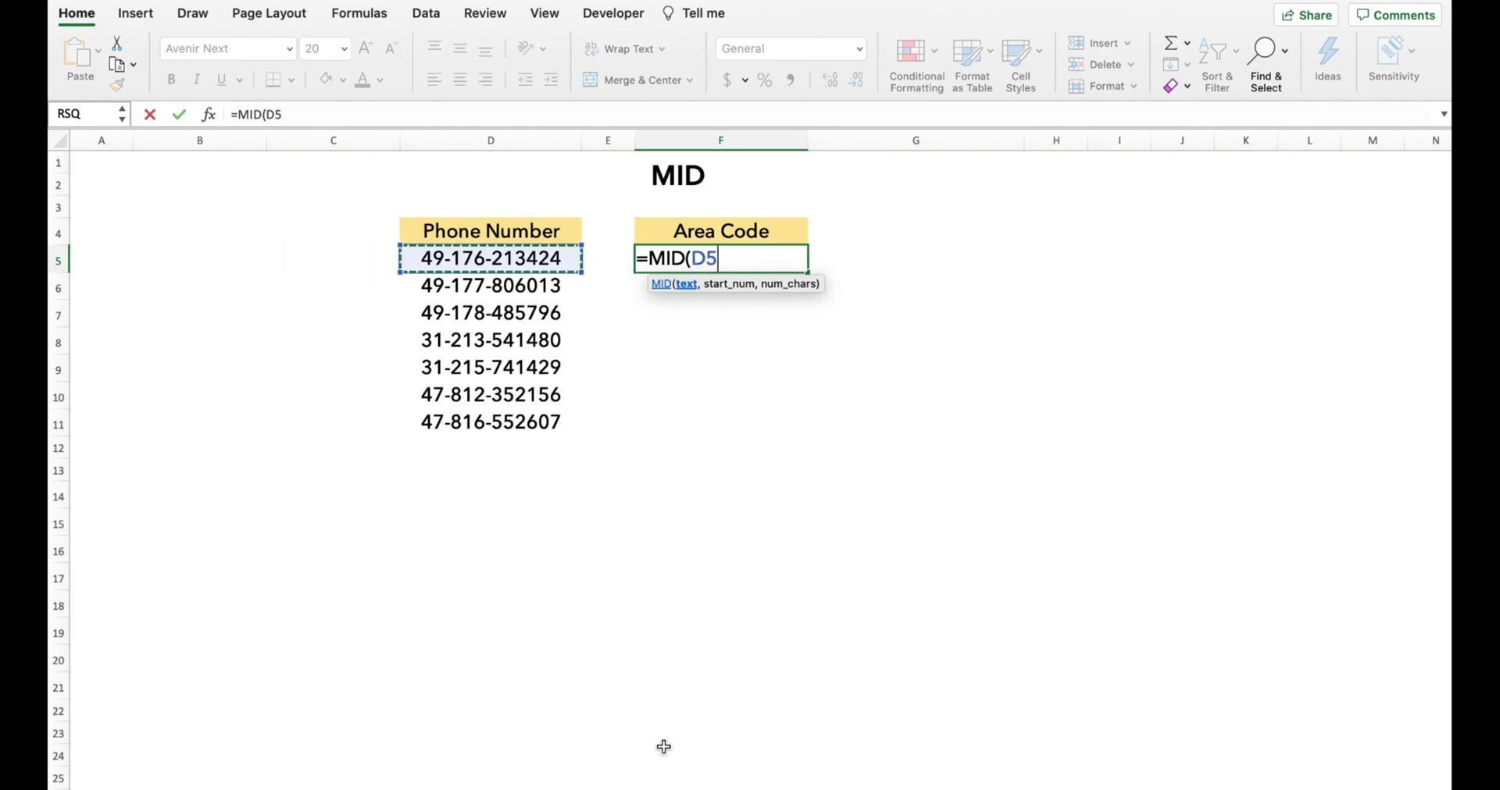
{"action": "type", "text": ","}
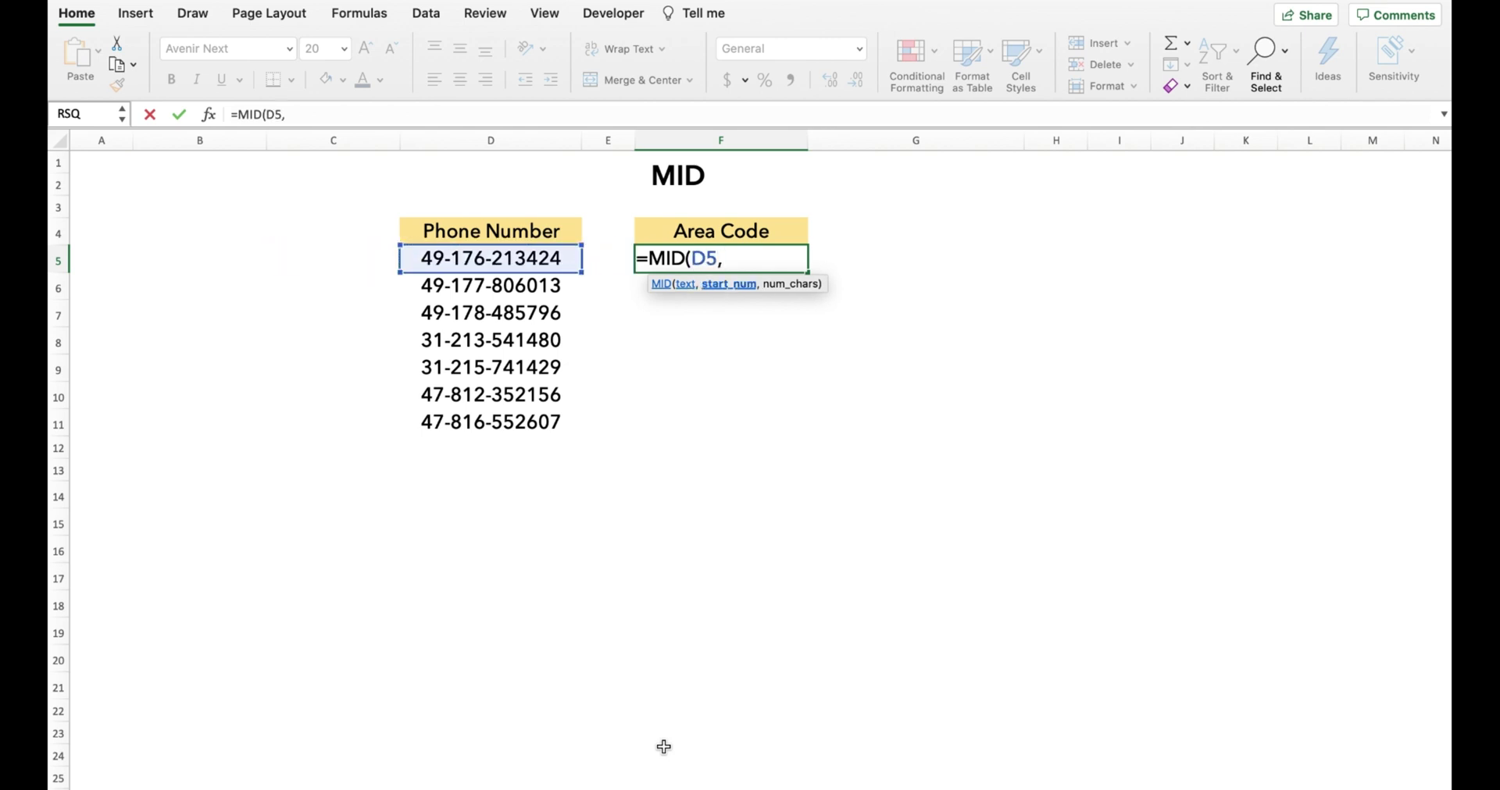
{"action": "type", "text": "4,"}
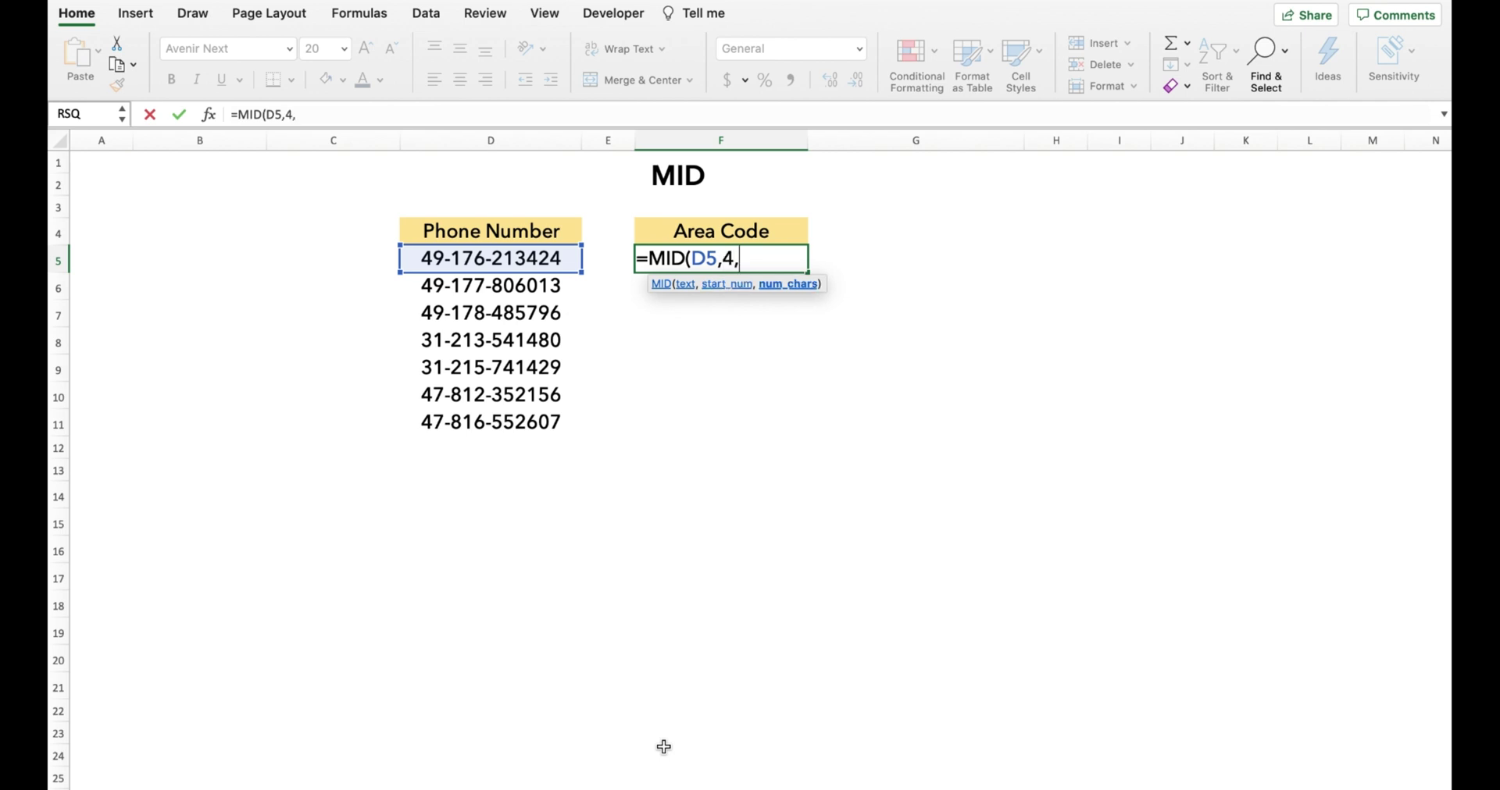
{"action": "type", "text": "3)"}
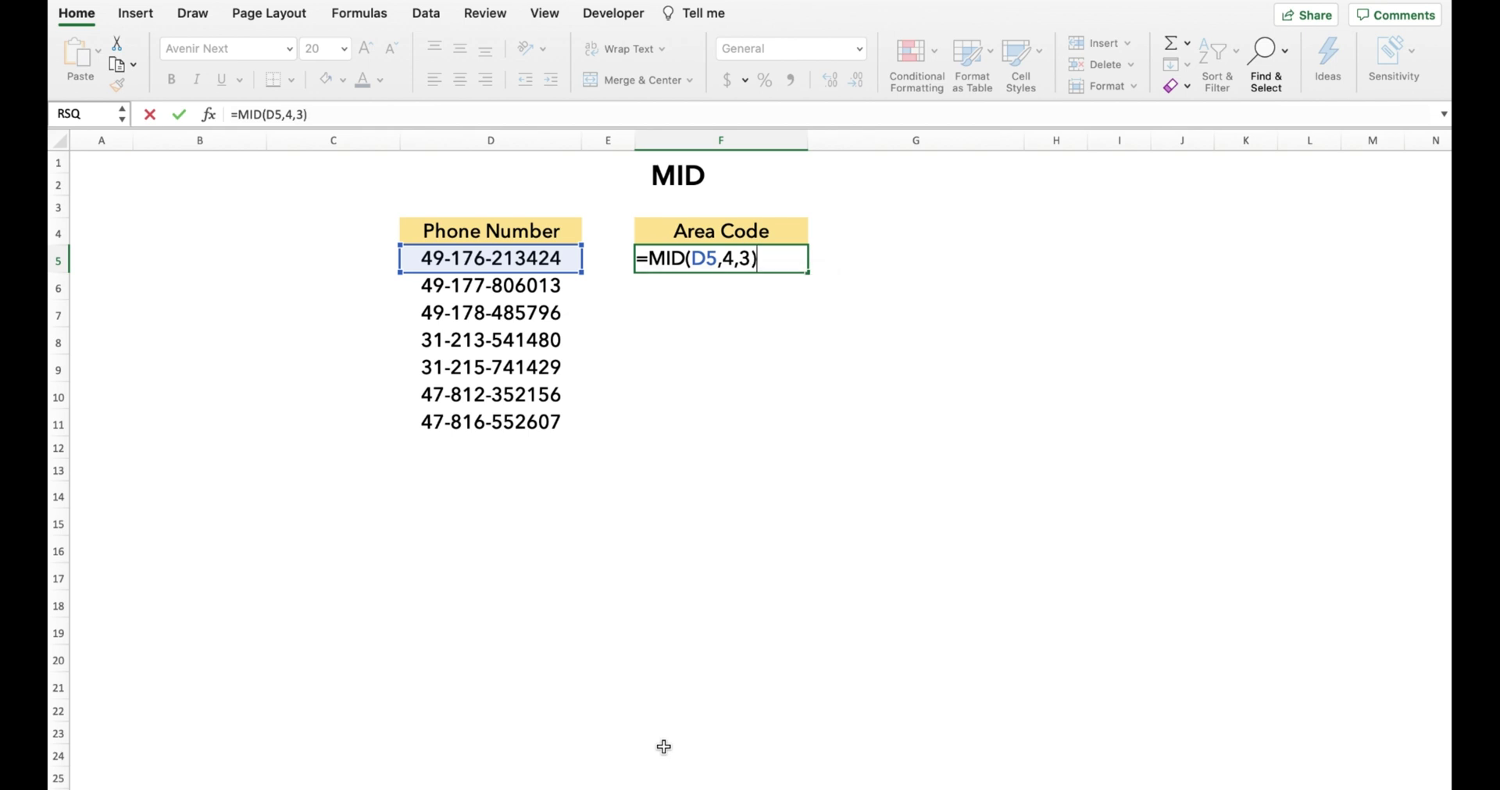
{"action": "key", "text": "Return"}
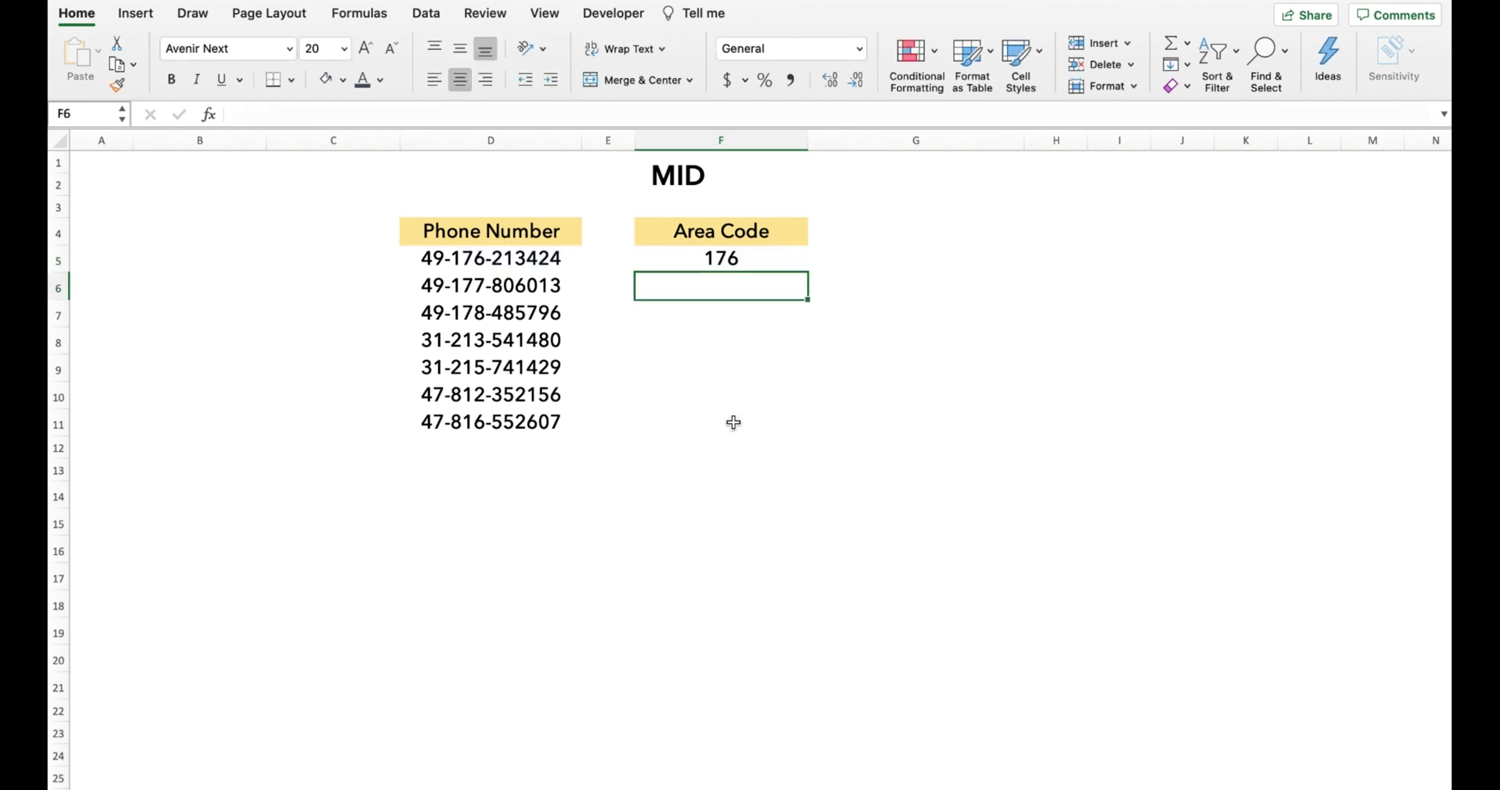
Copy the area code MID formula from F5 down to F11.
{"action": "left_click", "coordinate": [746, 258]}
{"action": "left_click_drag", "start_coordinate": [808, 272], "coordinate": [795, 426]}
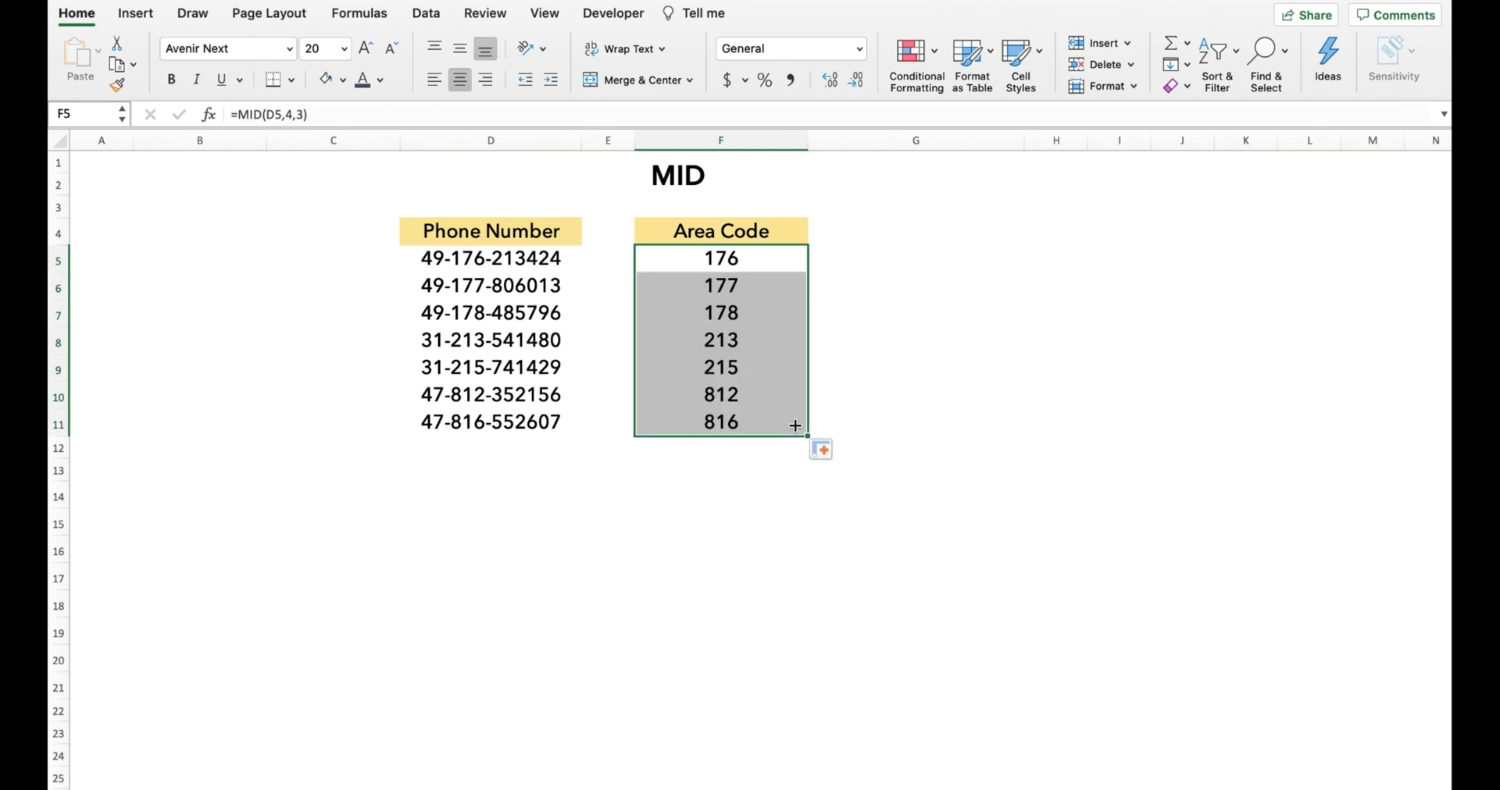
{"action": "left_click", "coordinate": [890, 394]}
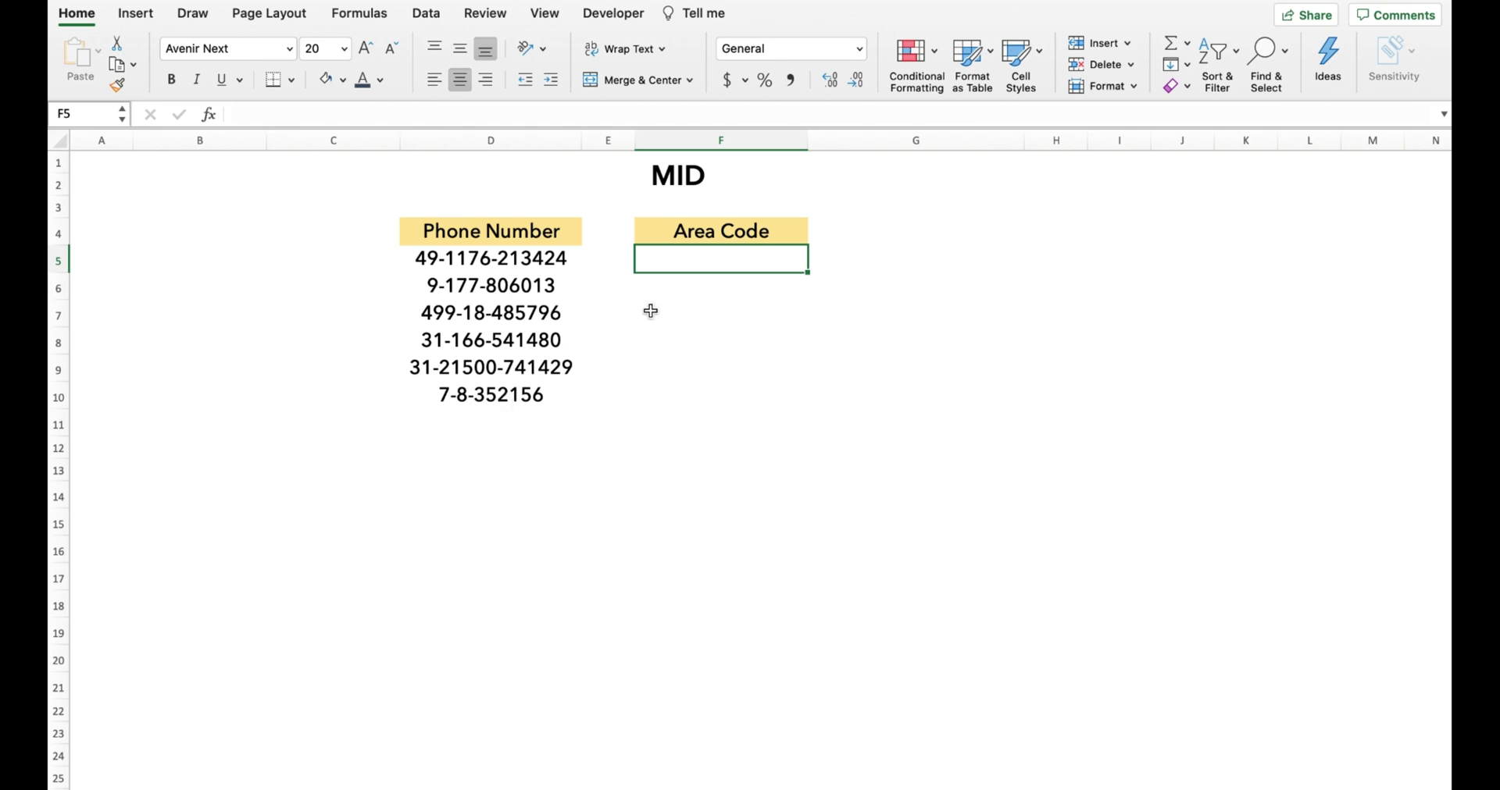
Begin the area-code formula in F5 with =MID(D5,FIND("-",D5)+1, so extraction starts just after the first dash.
{"action": "type", "text": "=mi"}
{"action": "key", "text": "Tab"}
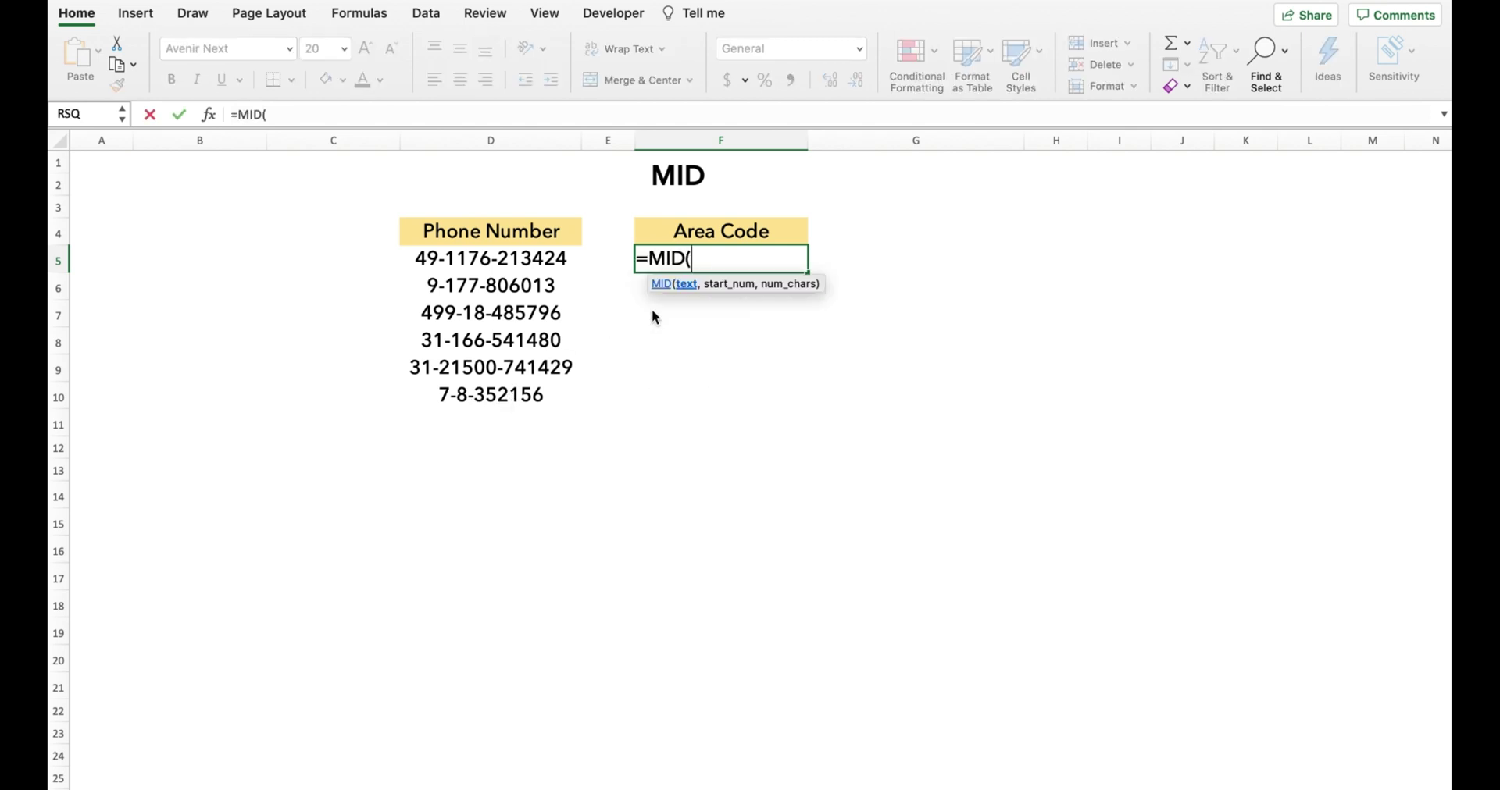
{"action": "key", "text": "Left"}
{"action": "key", "text": "Left"}
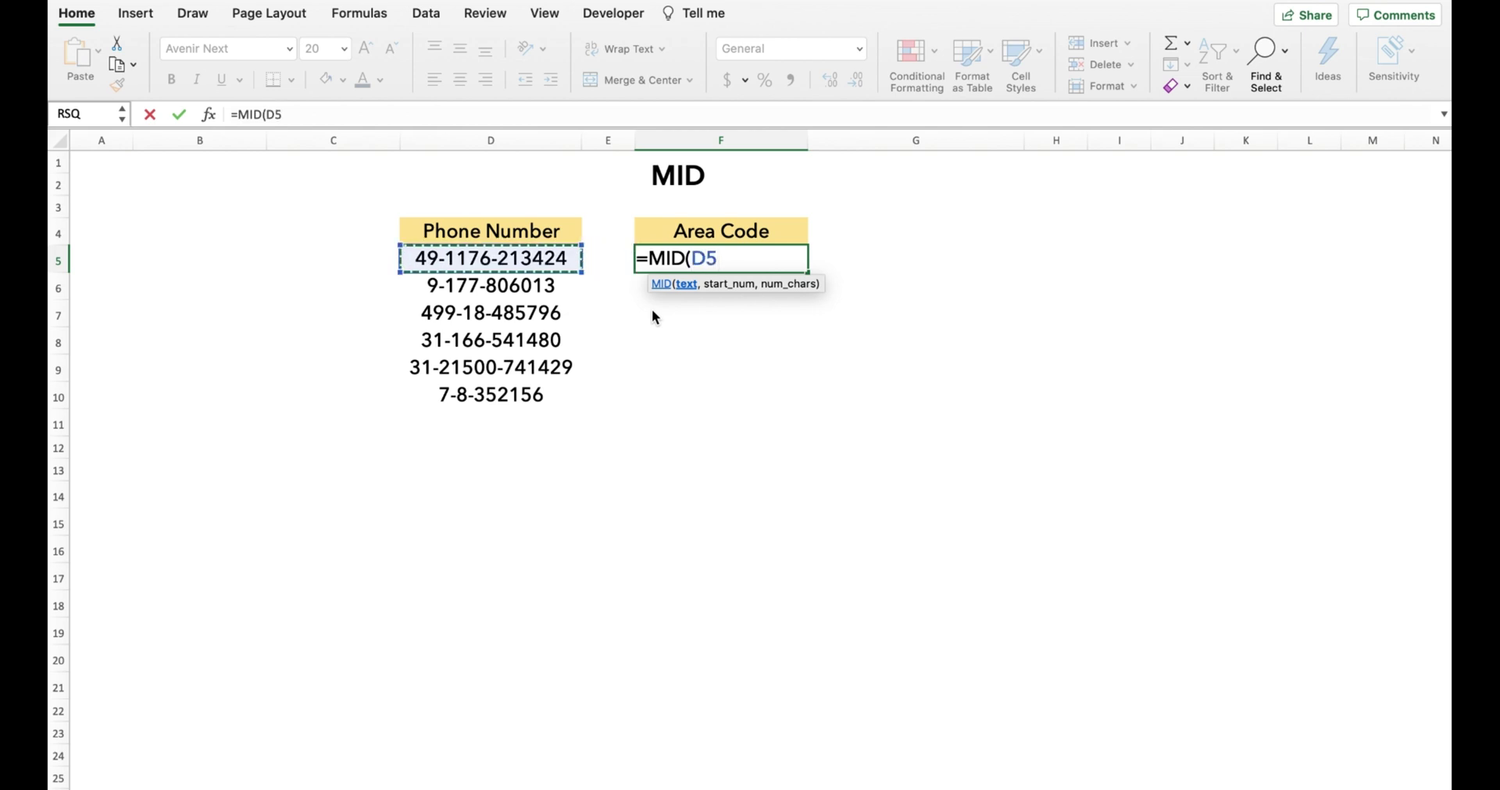
{"action": "type", "text": ","}
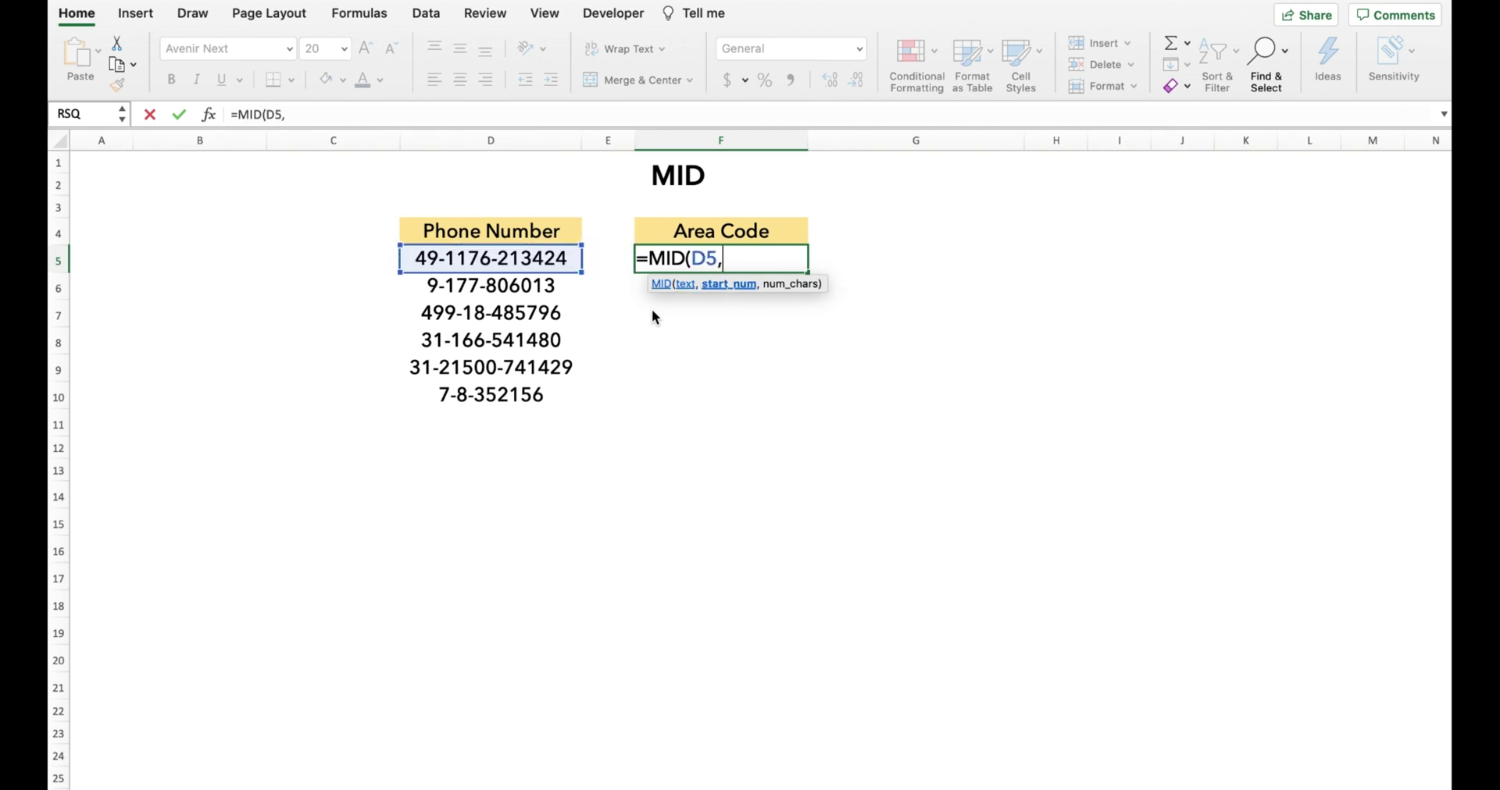
{"action": "type", "text": "Find"}
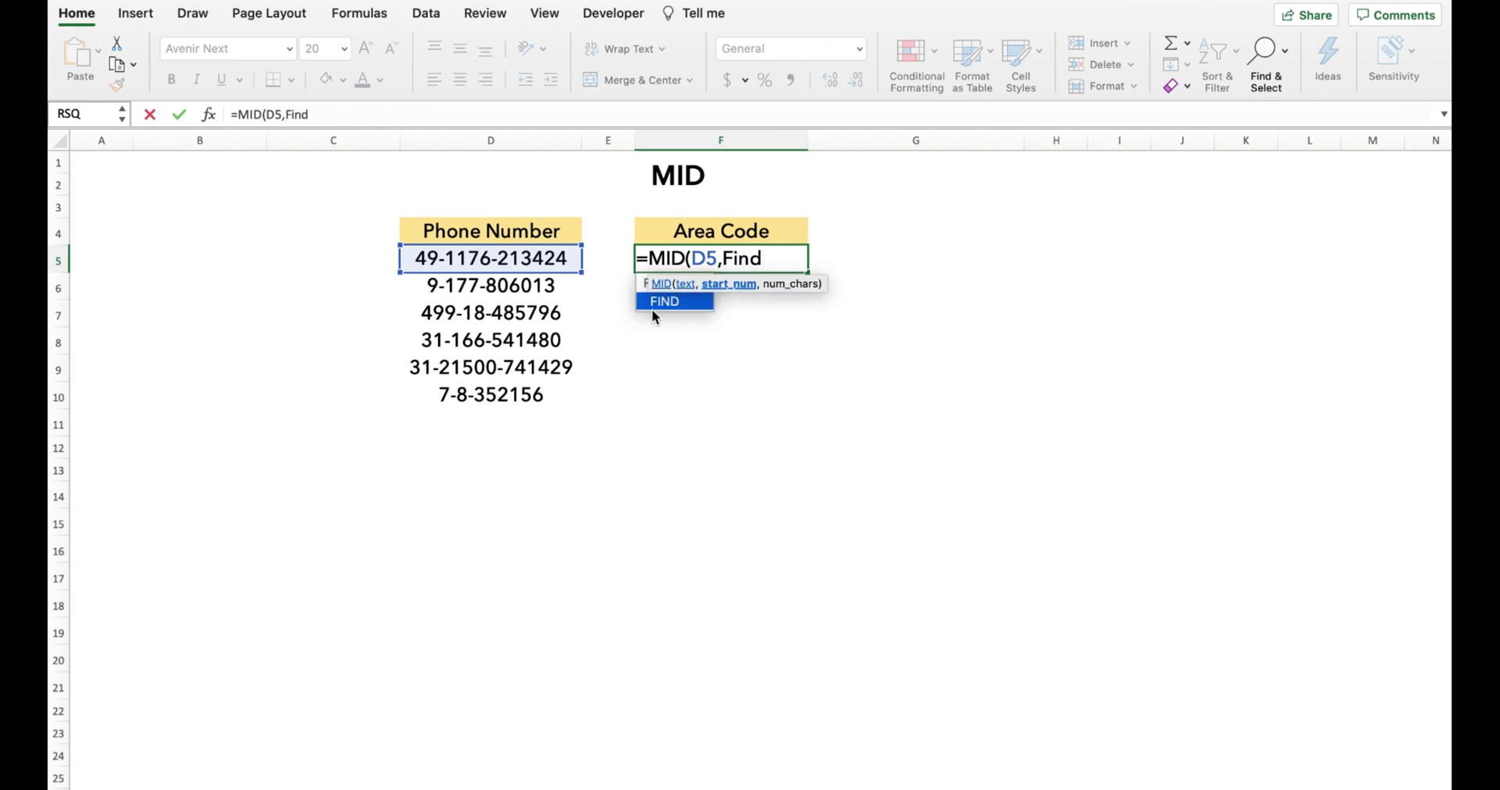
{"action": "key", "text": "Tab"}
{"action": "type", "text": "\""}
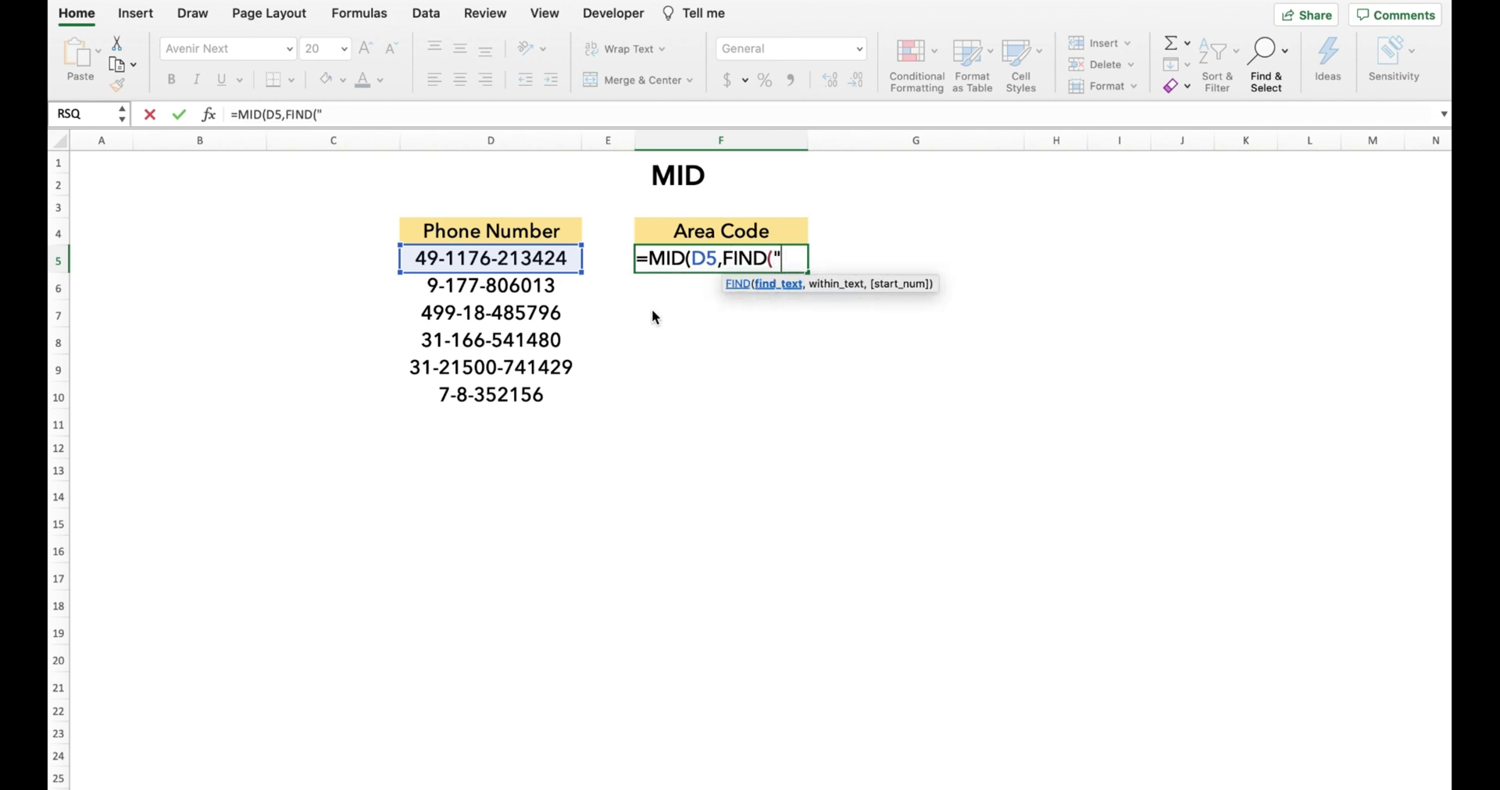
{"action": "type", "text": "-\",D"}
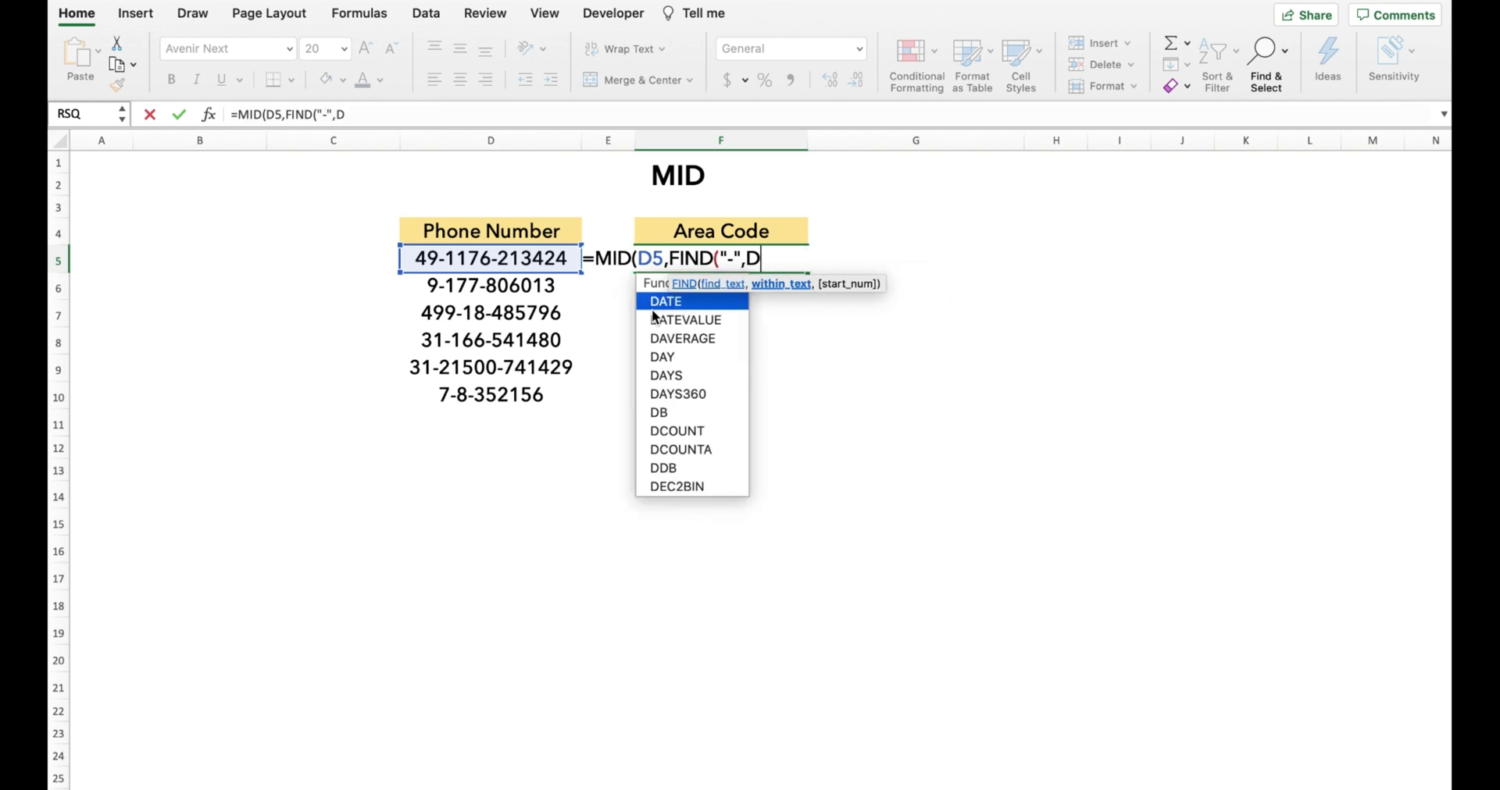
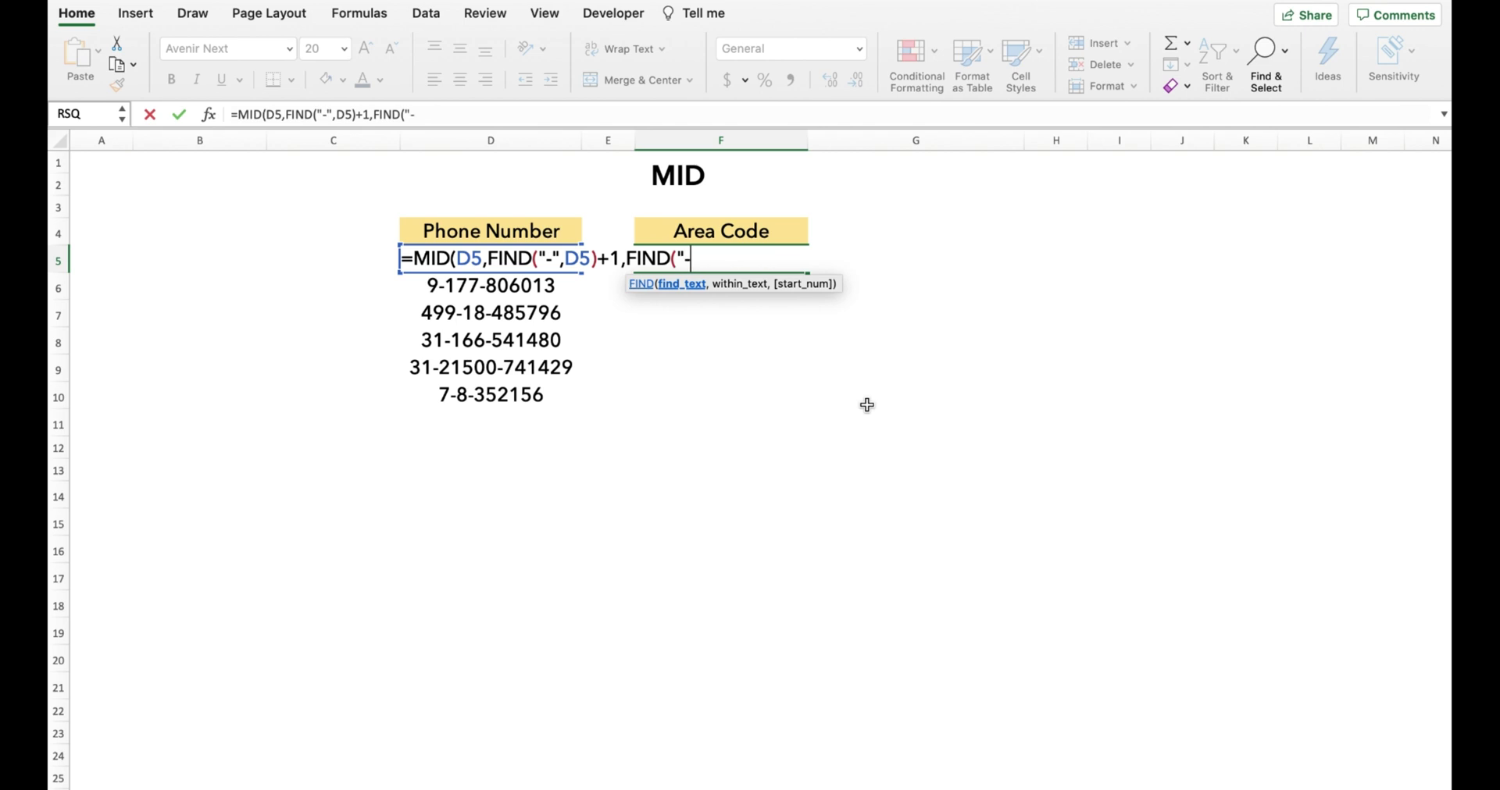
Add FIND("-",D5,FIND("-",D5)+1) as the start of the character count in F5, locating the second dash.
{"action": "type", "text": "\","}
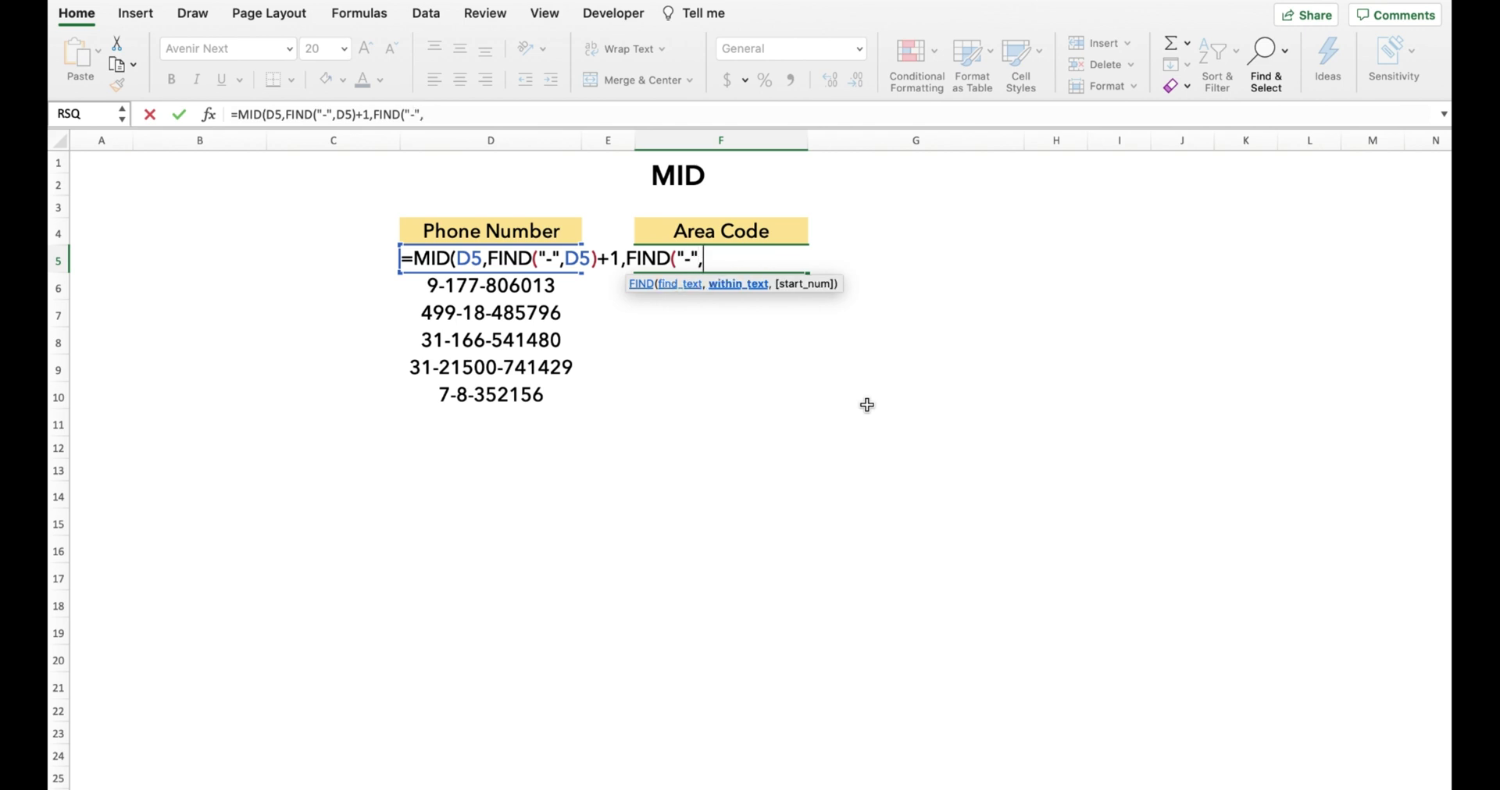
{"action": "type", "text": "D5,"}
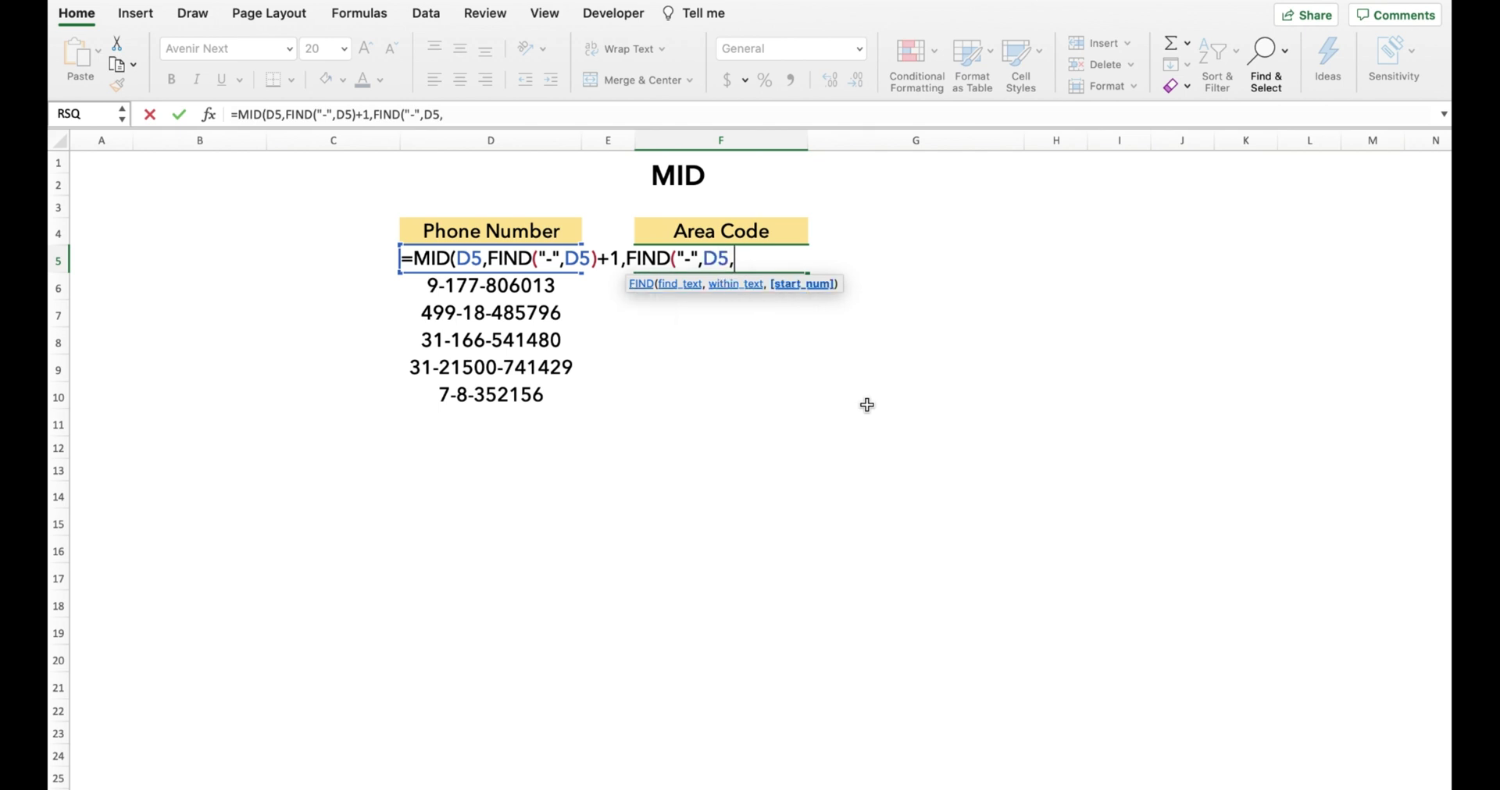
{"action": "type", "text": "Fin"}
{"action": "key", "text": "Tab"}
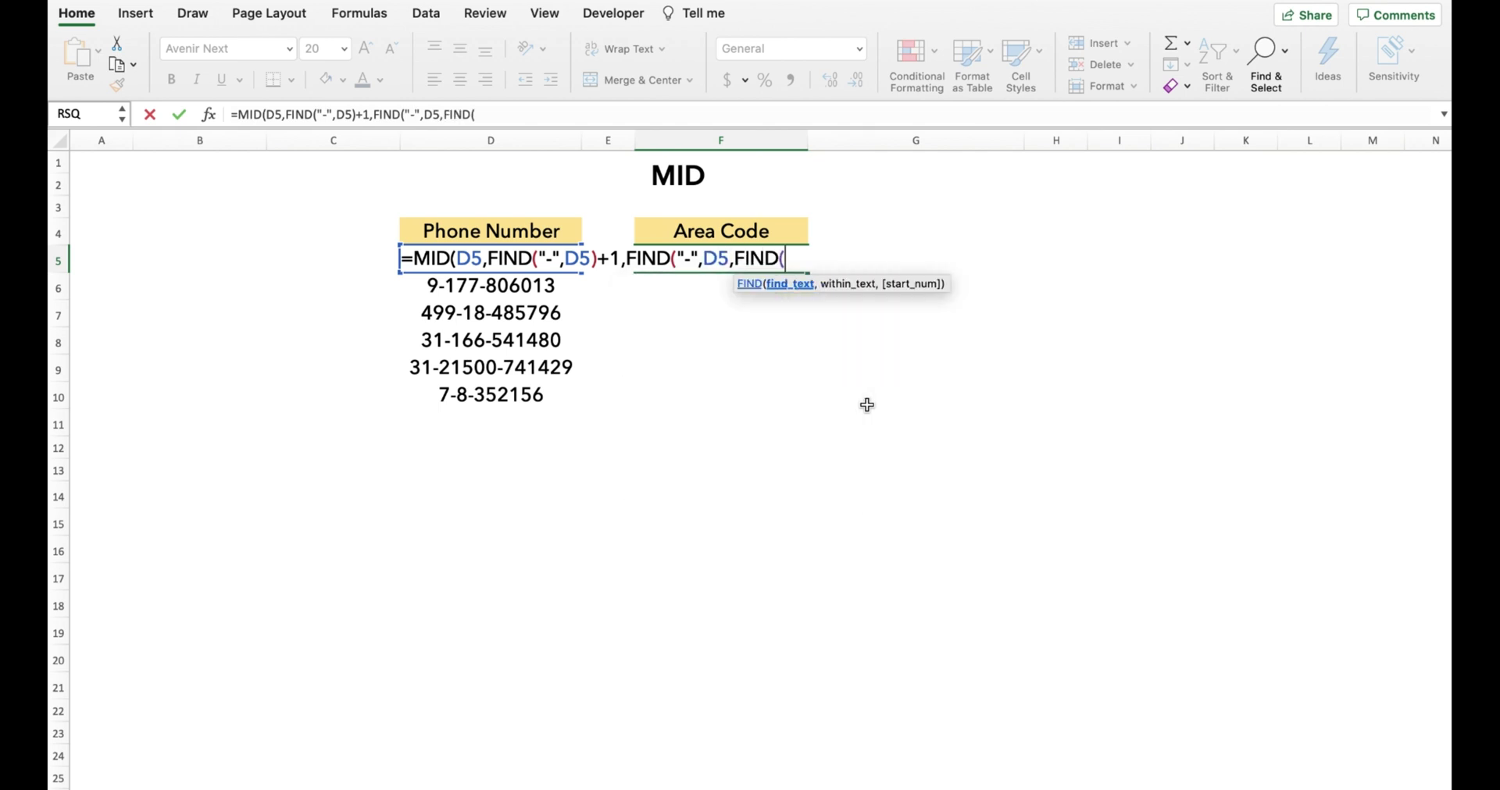
{"action": "type", "text": "\"-\","}
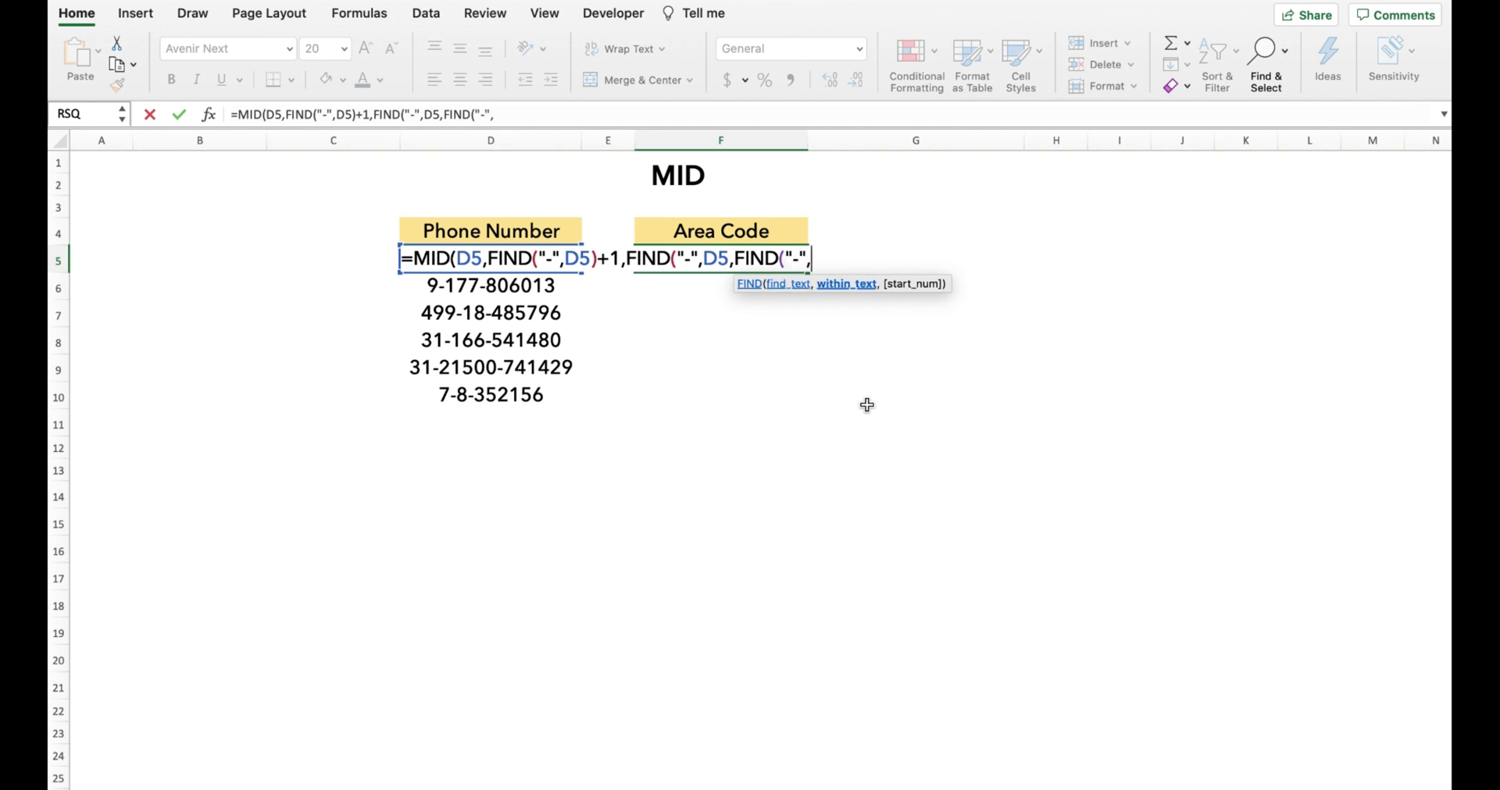
{"action": "type", "text": "D5)+"}
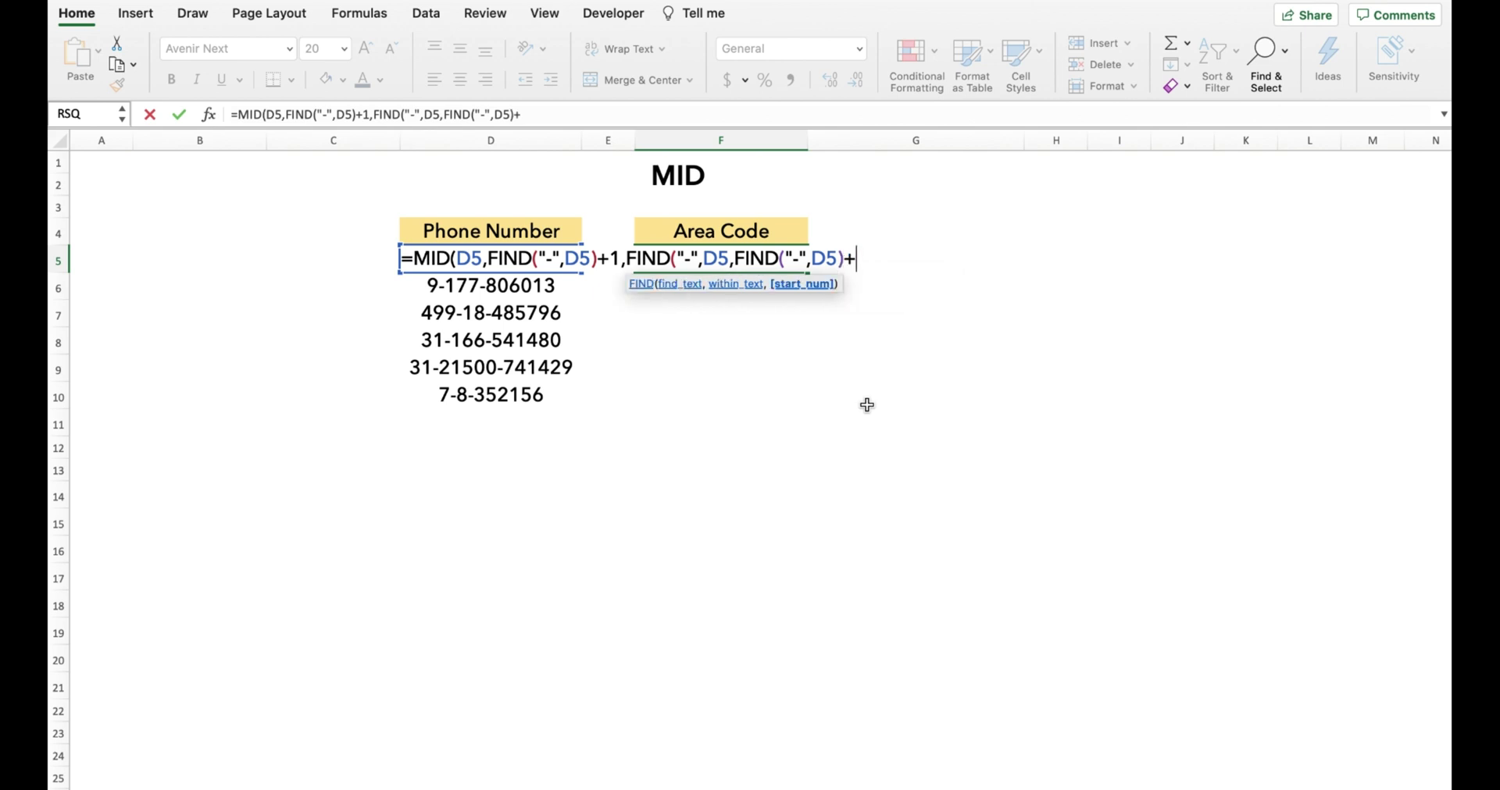
{"action": "type", "text": "1"}
{"action": "type", "text": ")"}
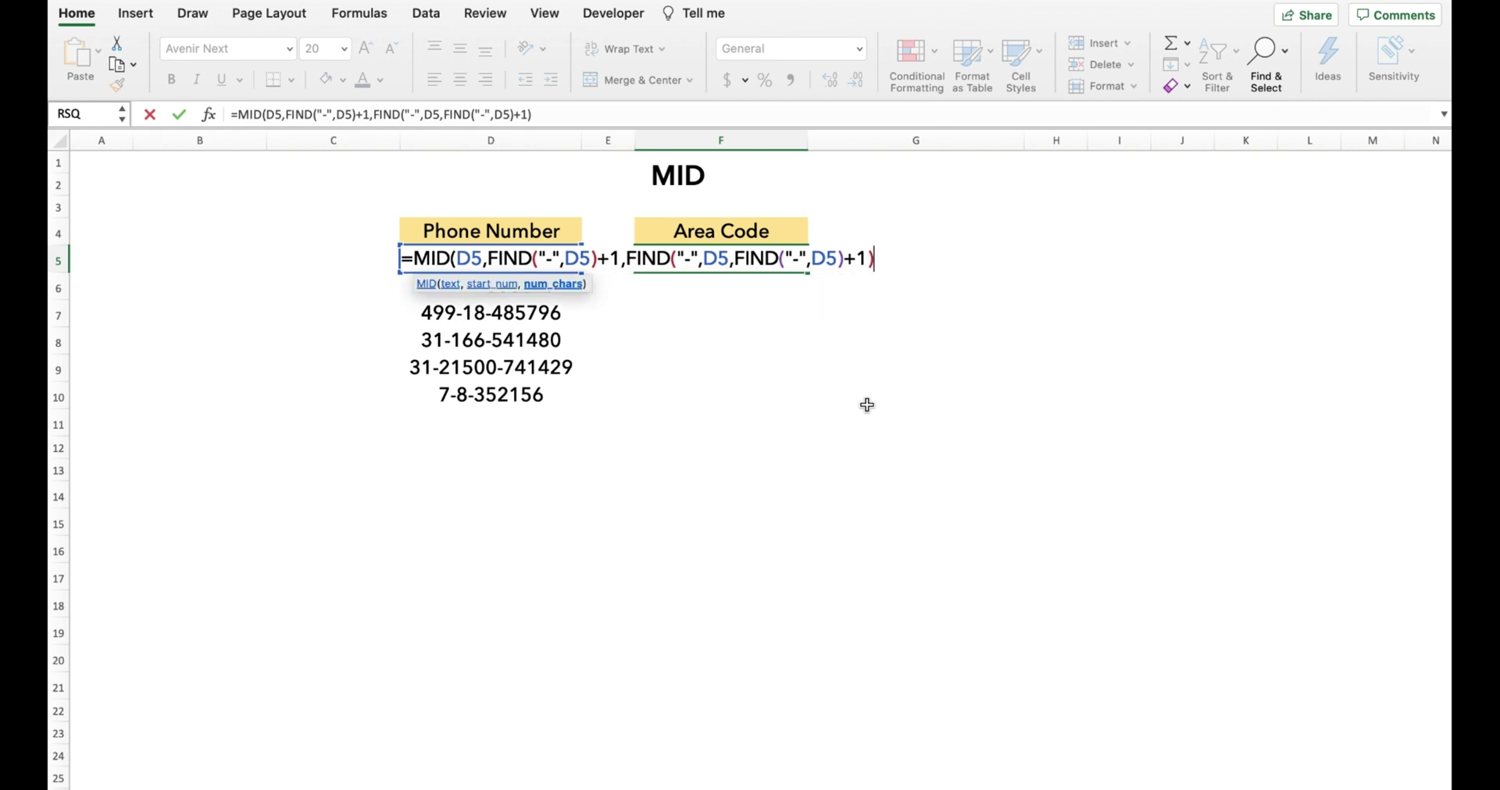
Complete the area-code formula in F5 with -FIND("-",D5)-1) and copy it down to F10.
{"action": "type", "text": "-Fin"}
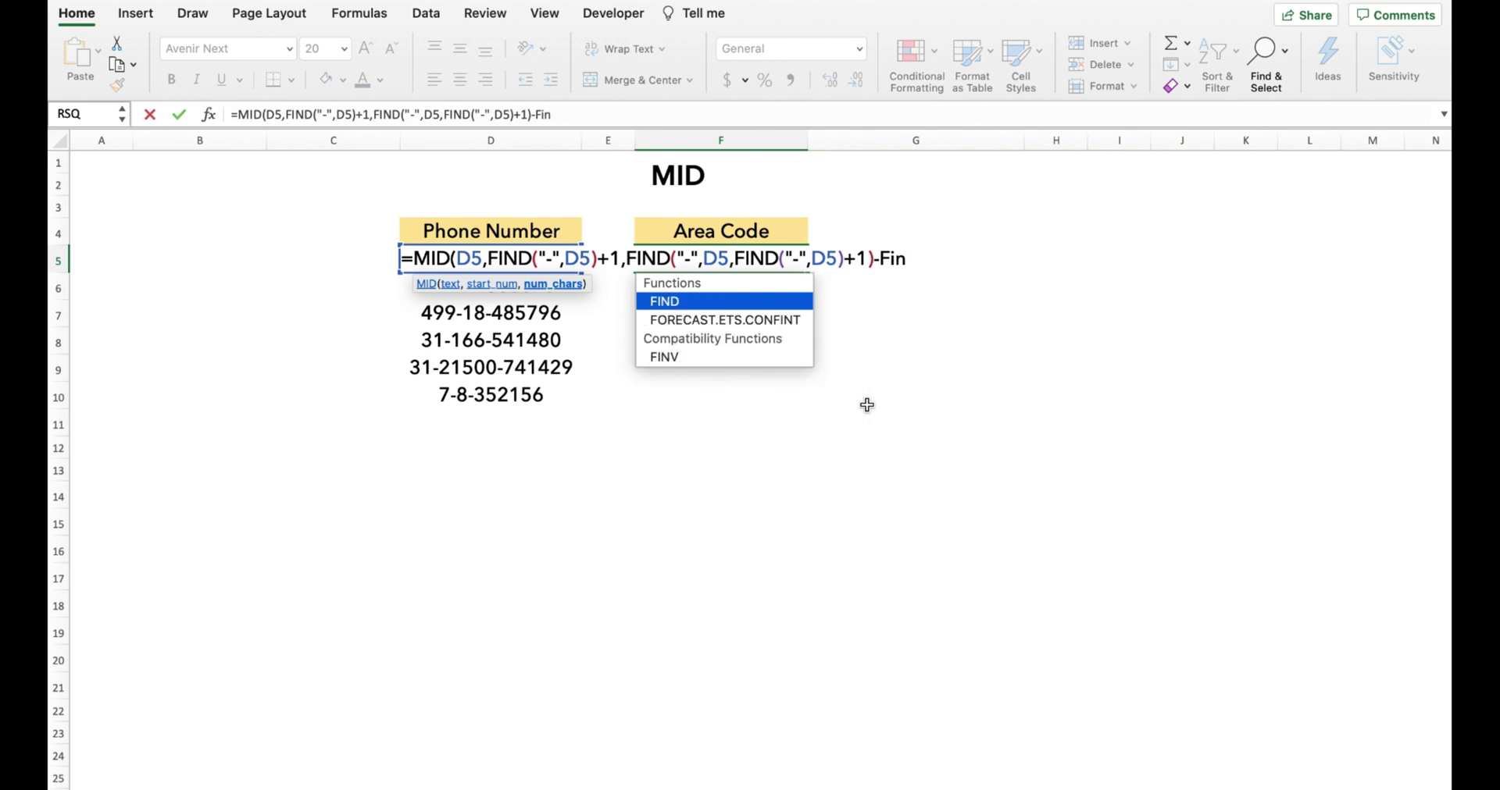
{"action": "key", "text": "Tab"}
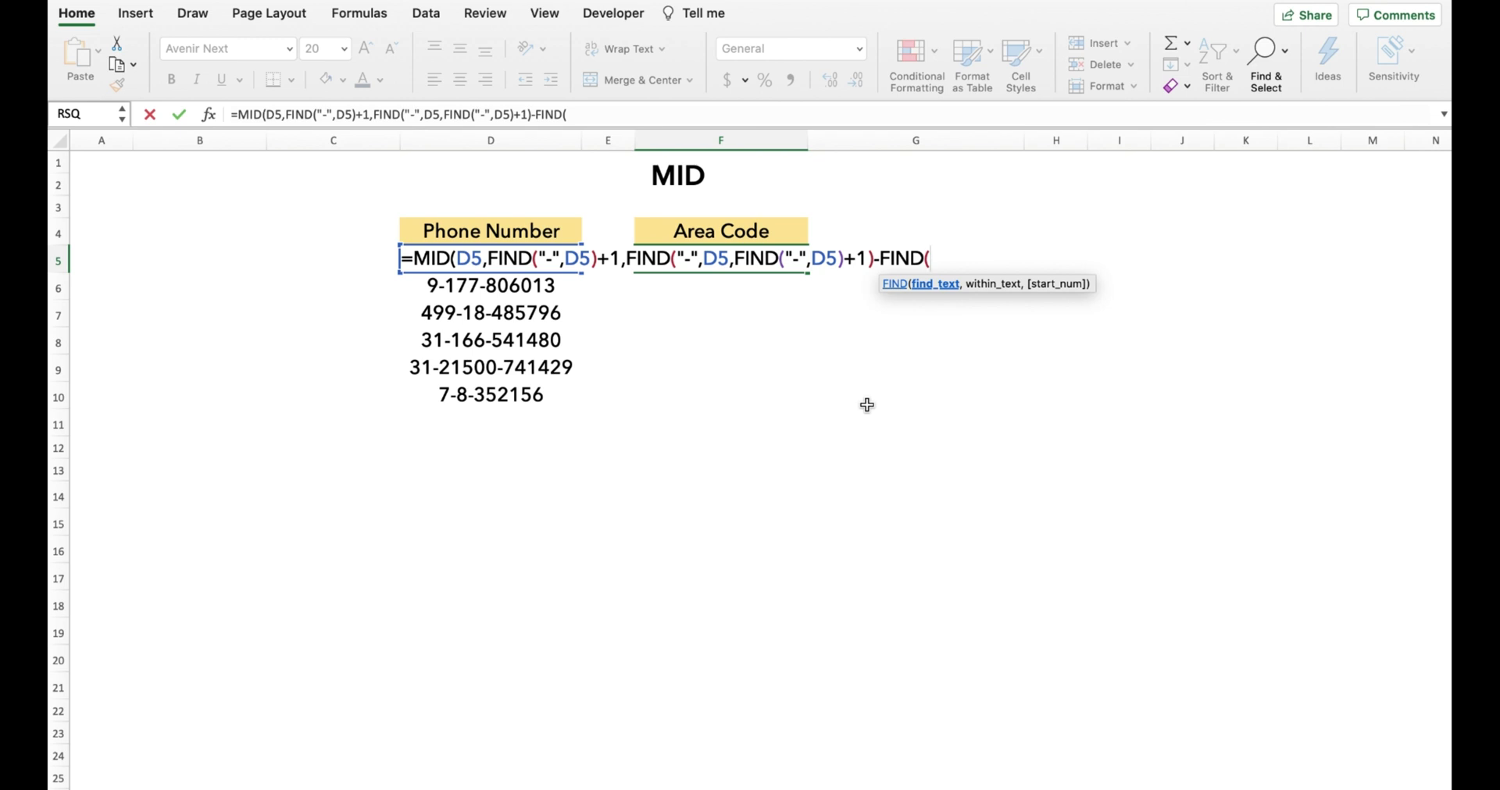
{"action": "type", "text": "\"-\","}
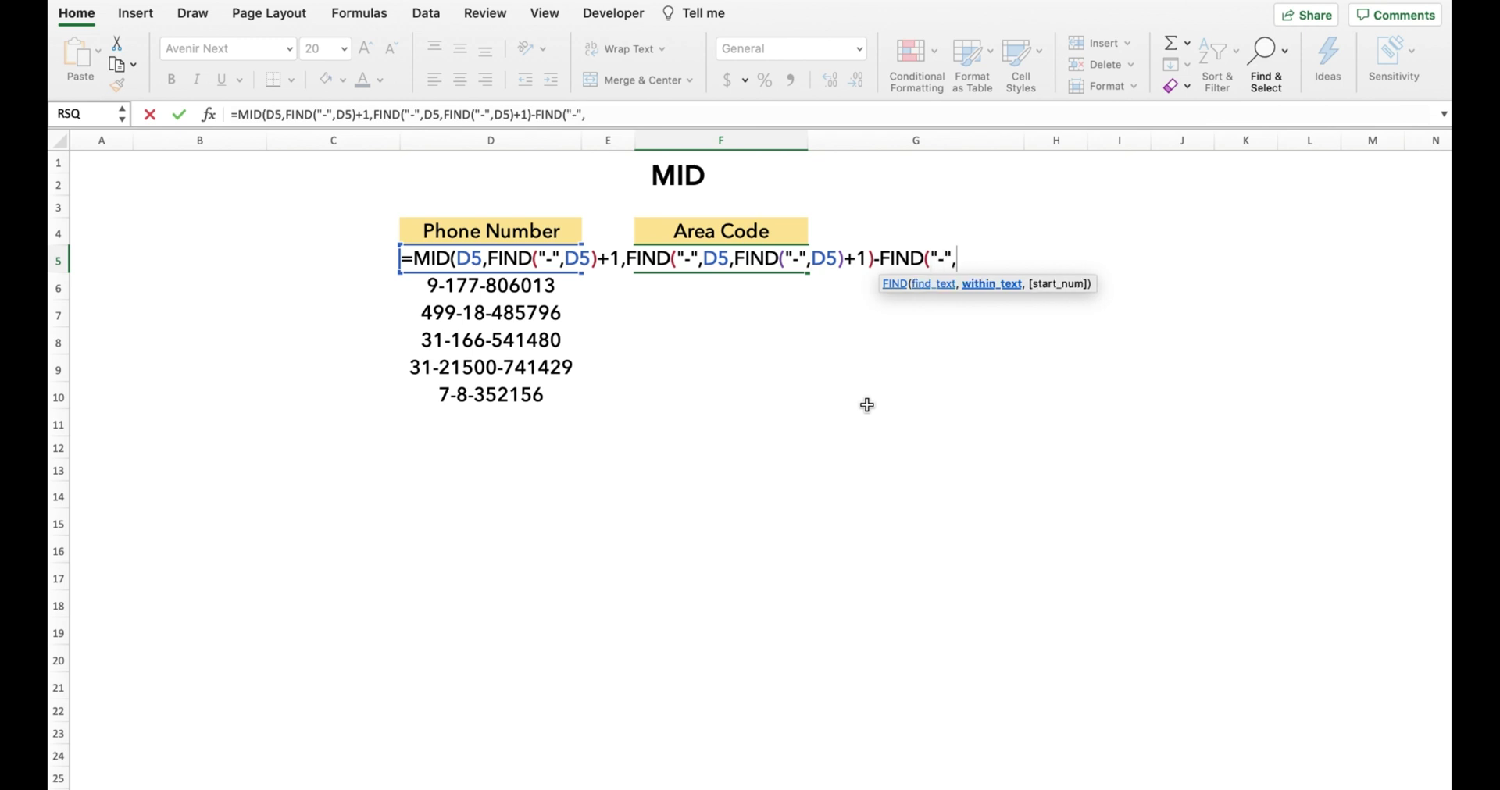
{"action": "type", "text": "D5)"}
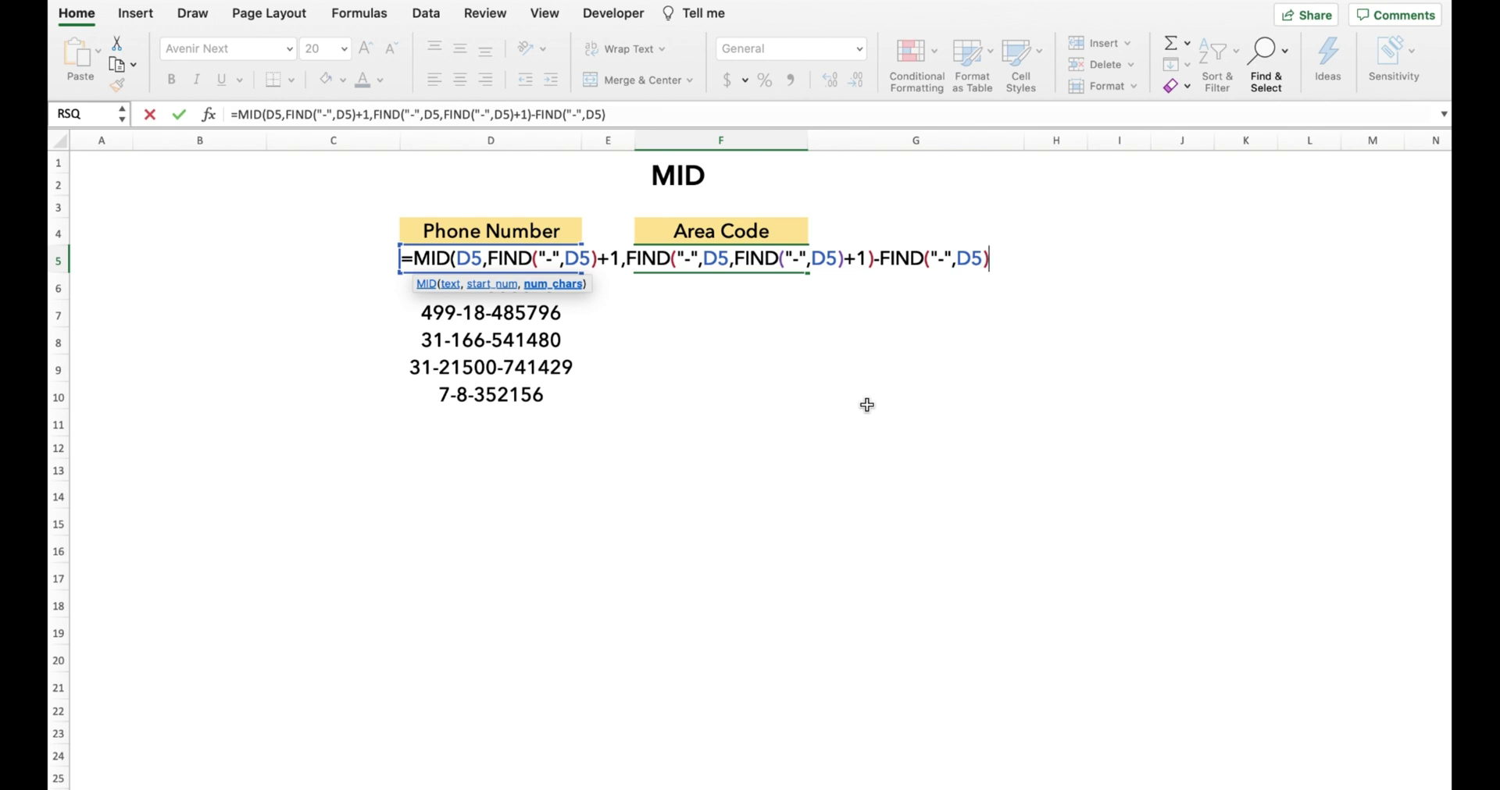
{"action": "type", "text": "-1)"}
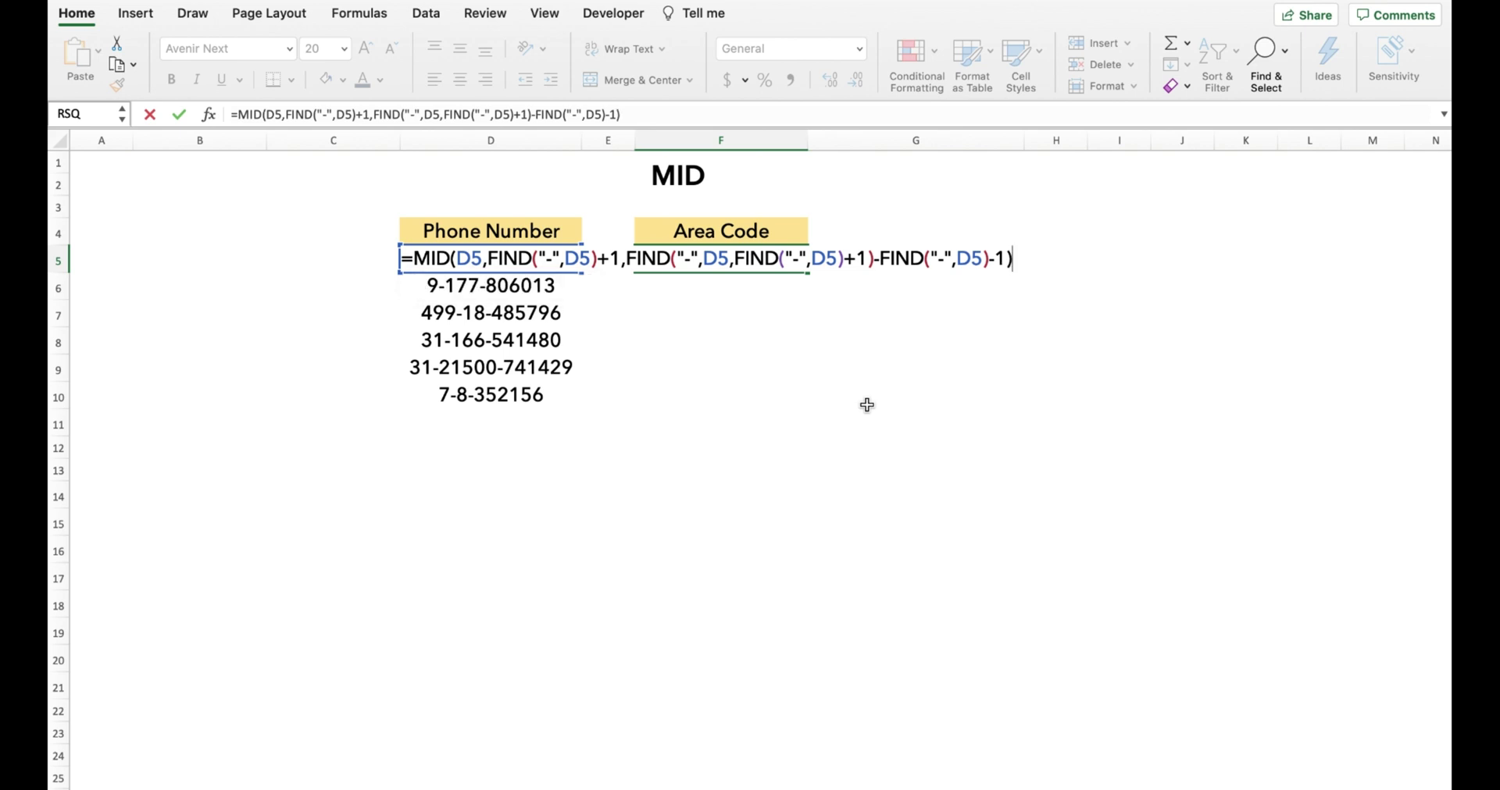
{"action": "key", "text": "Return"}
{"action": "key", "text": "Up"}
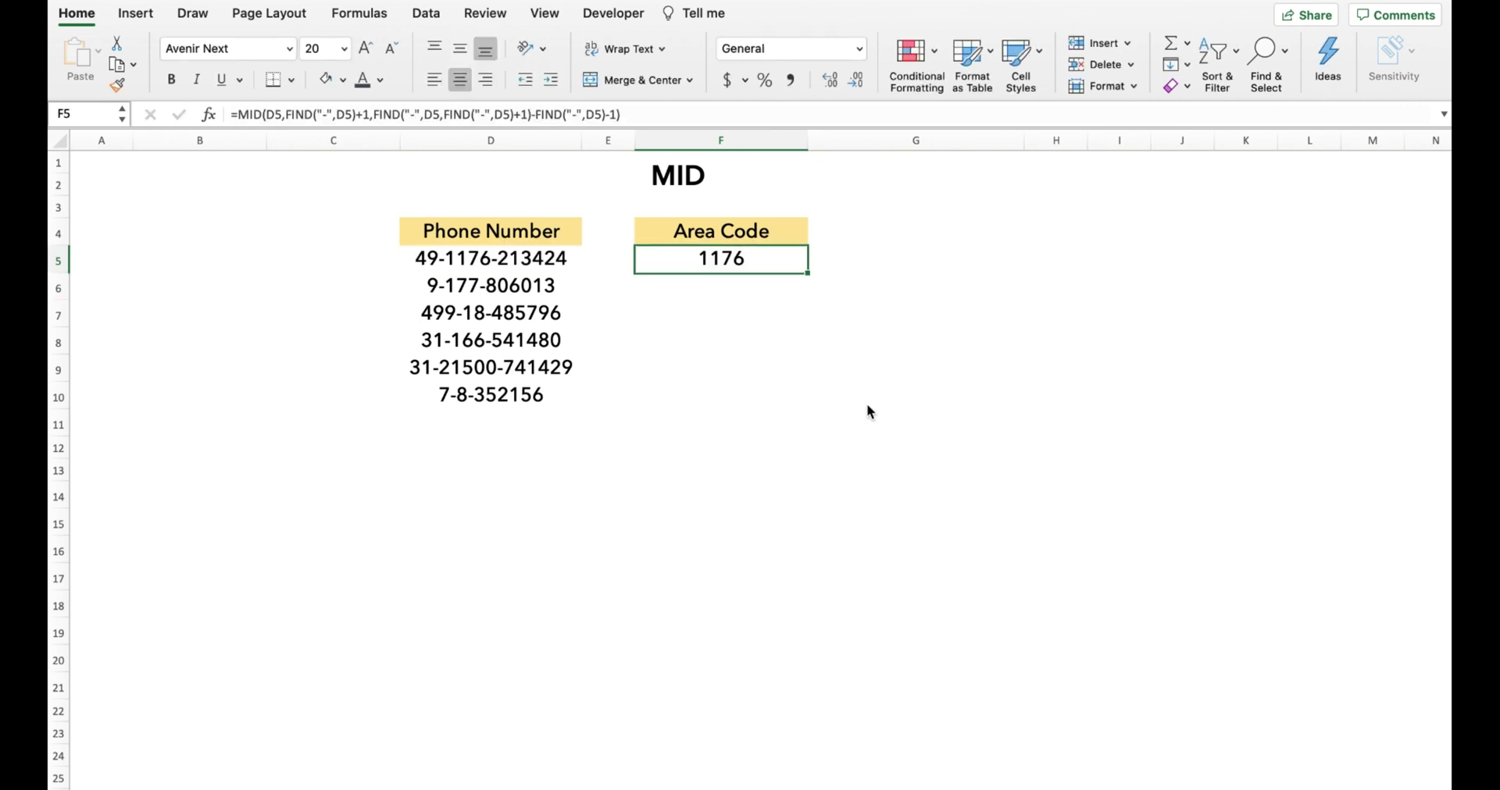
{"action": "left_click_drag", "start_coordinate": [807, 272], "coordinate": [800, 400]}
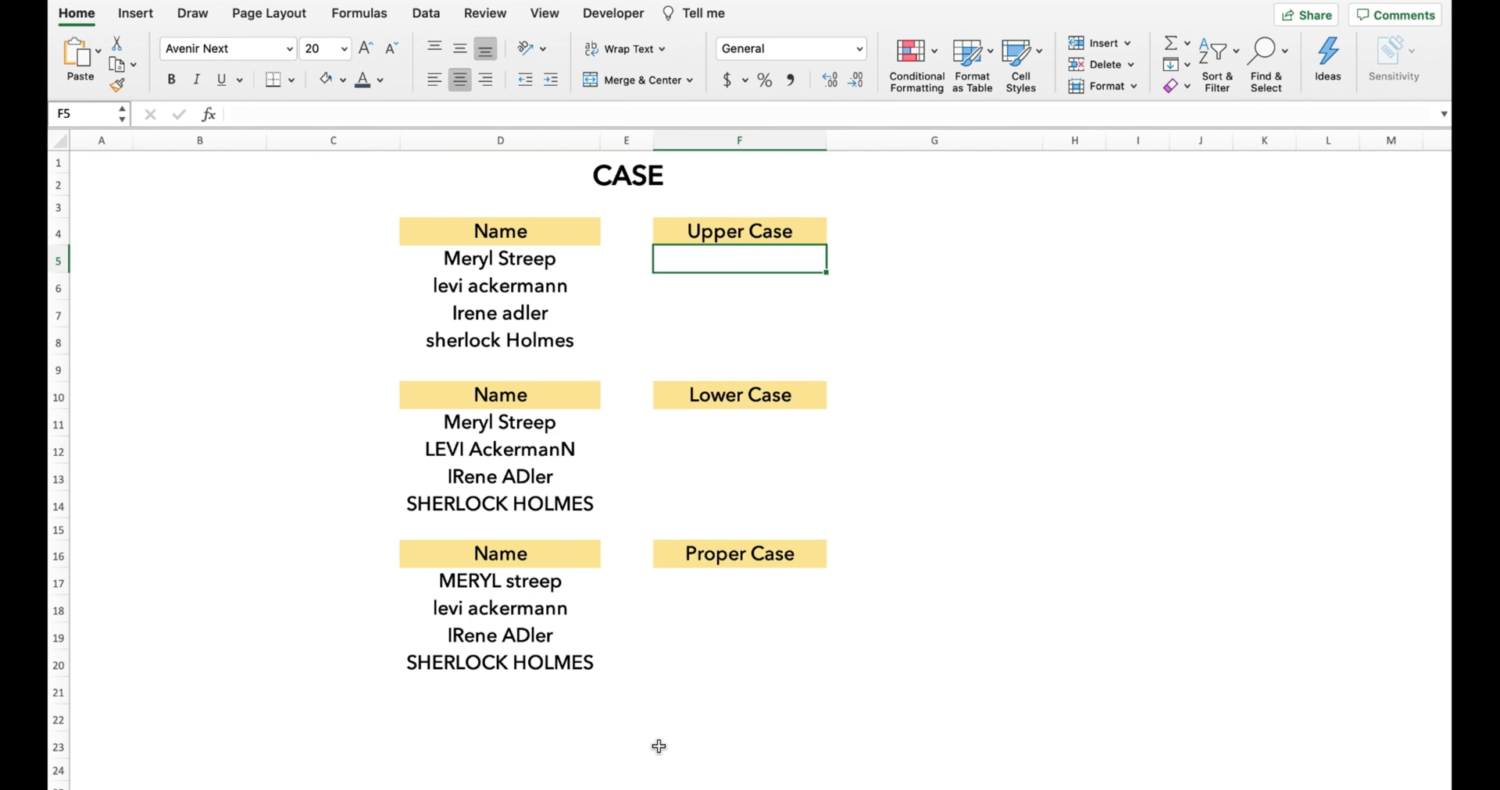
Enter =UPPER(D5) in F5 on the CASE sheet and copy it down to F8 for the upper-case names.
{"action": "type", "text": "="}
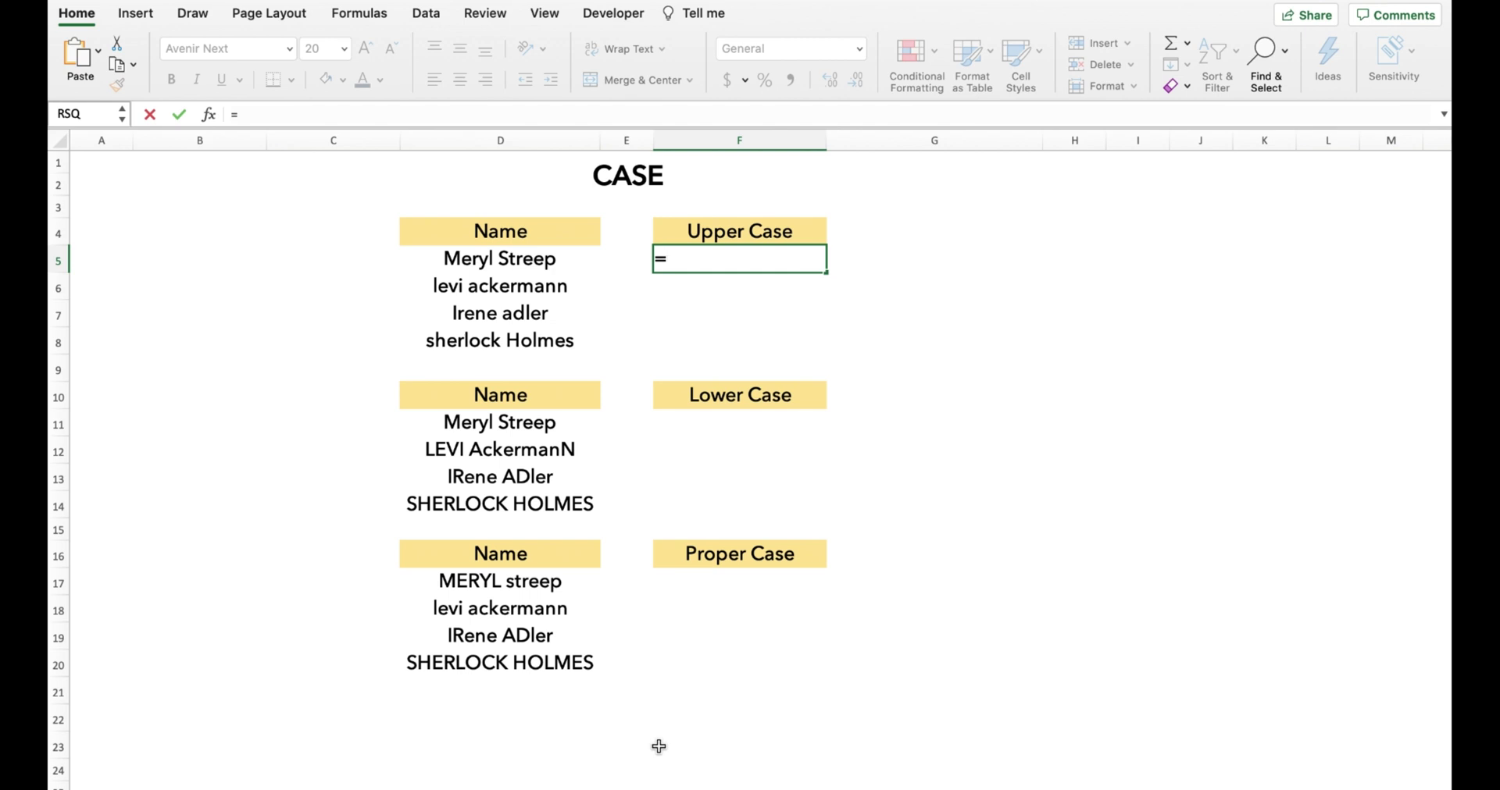
{"action": "type", "text": "upp"}
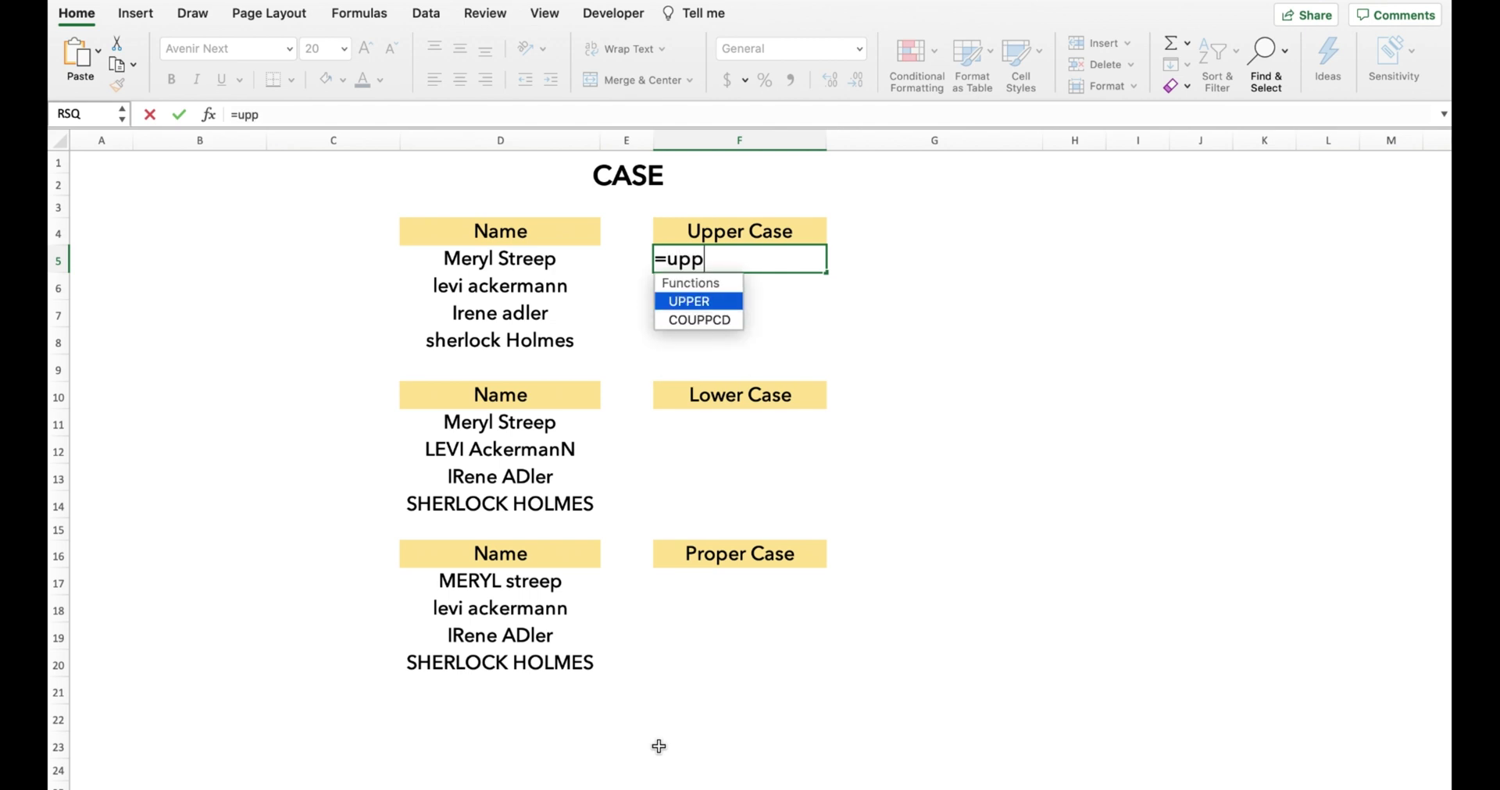
{"action": "key", "text": "Tab"}
{"action": "key", "text": "Left"}
{"action": "key", "text": "Left"}
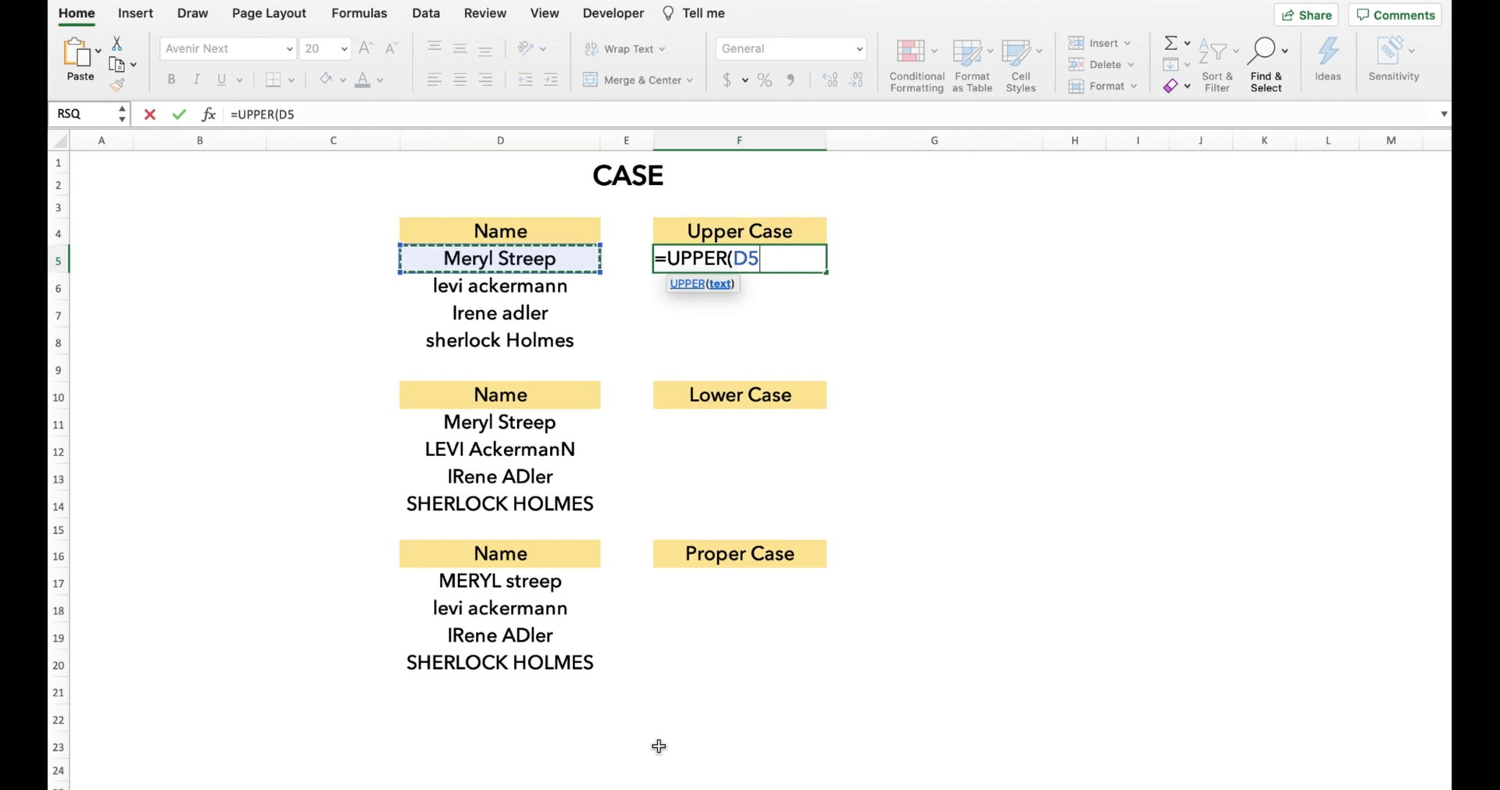
{"action": "type", "text": ")"}
{"action": "key", "text": "Return"}
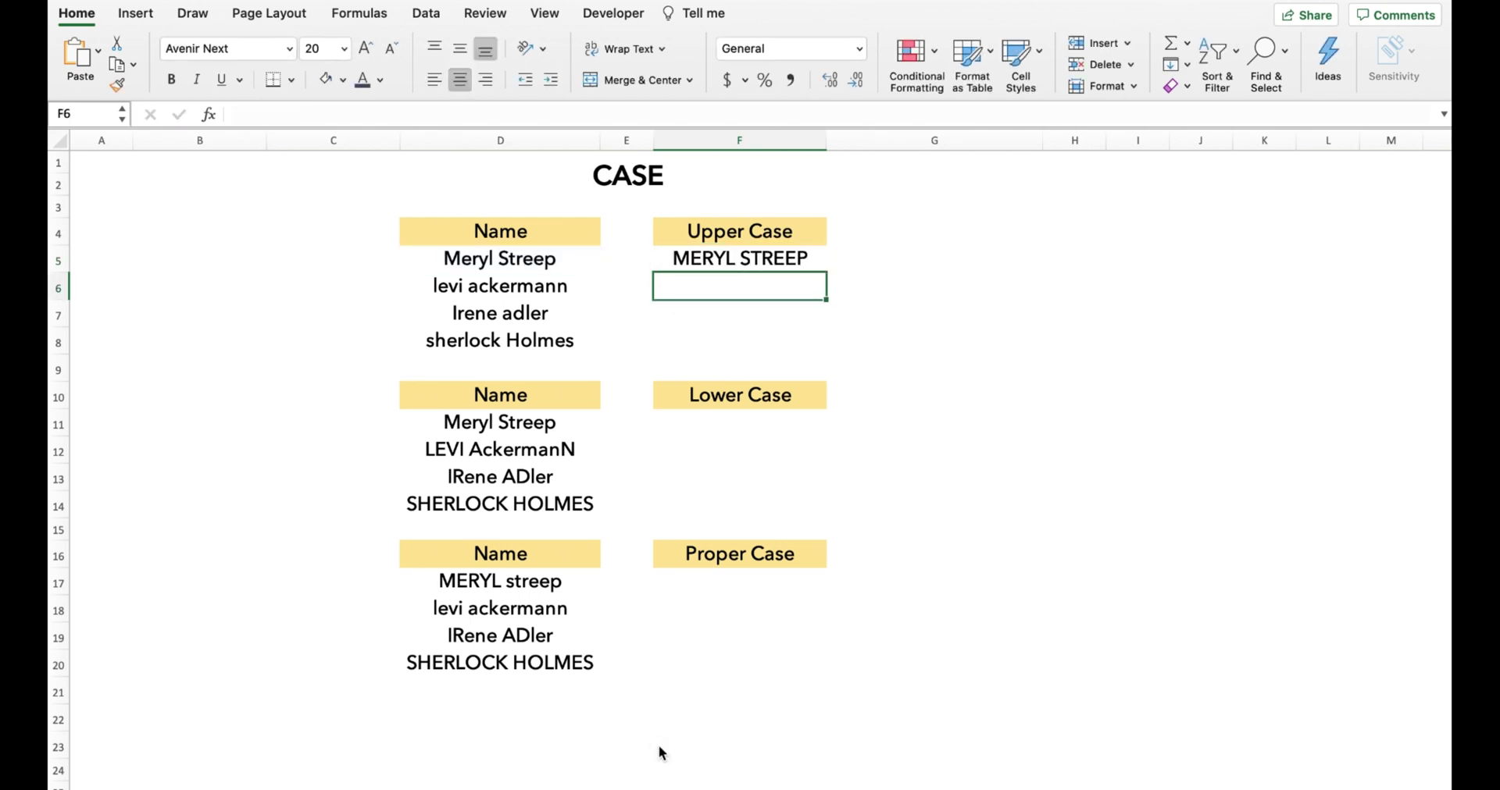
{"action": "key", "text": "Up"}
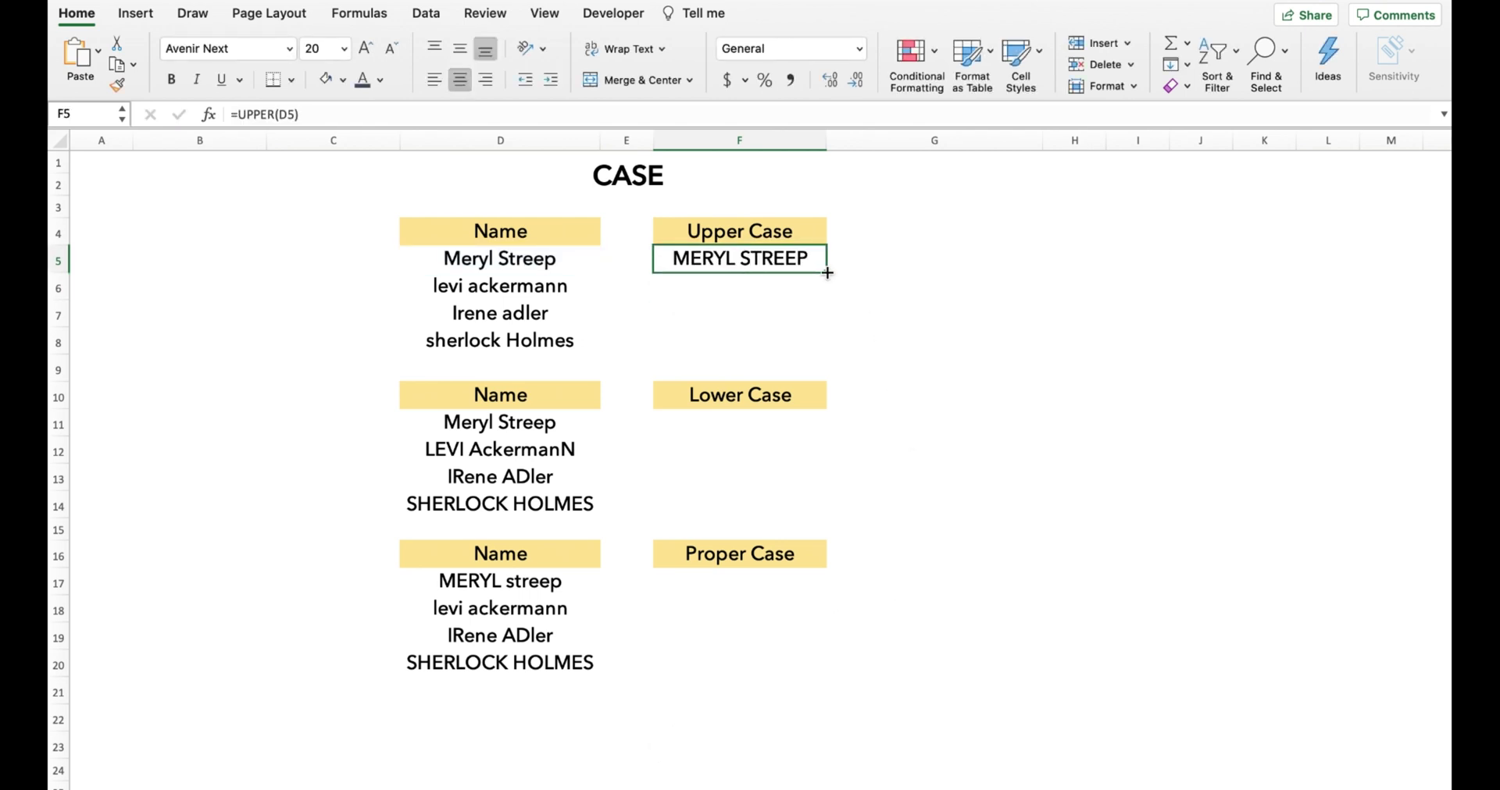
{"action": "left_click_drag", "start_coordinate": [825, 272], "coordinate": [826, 347]}
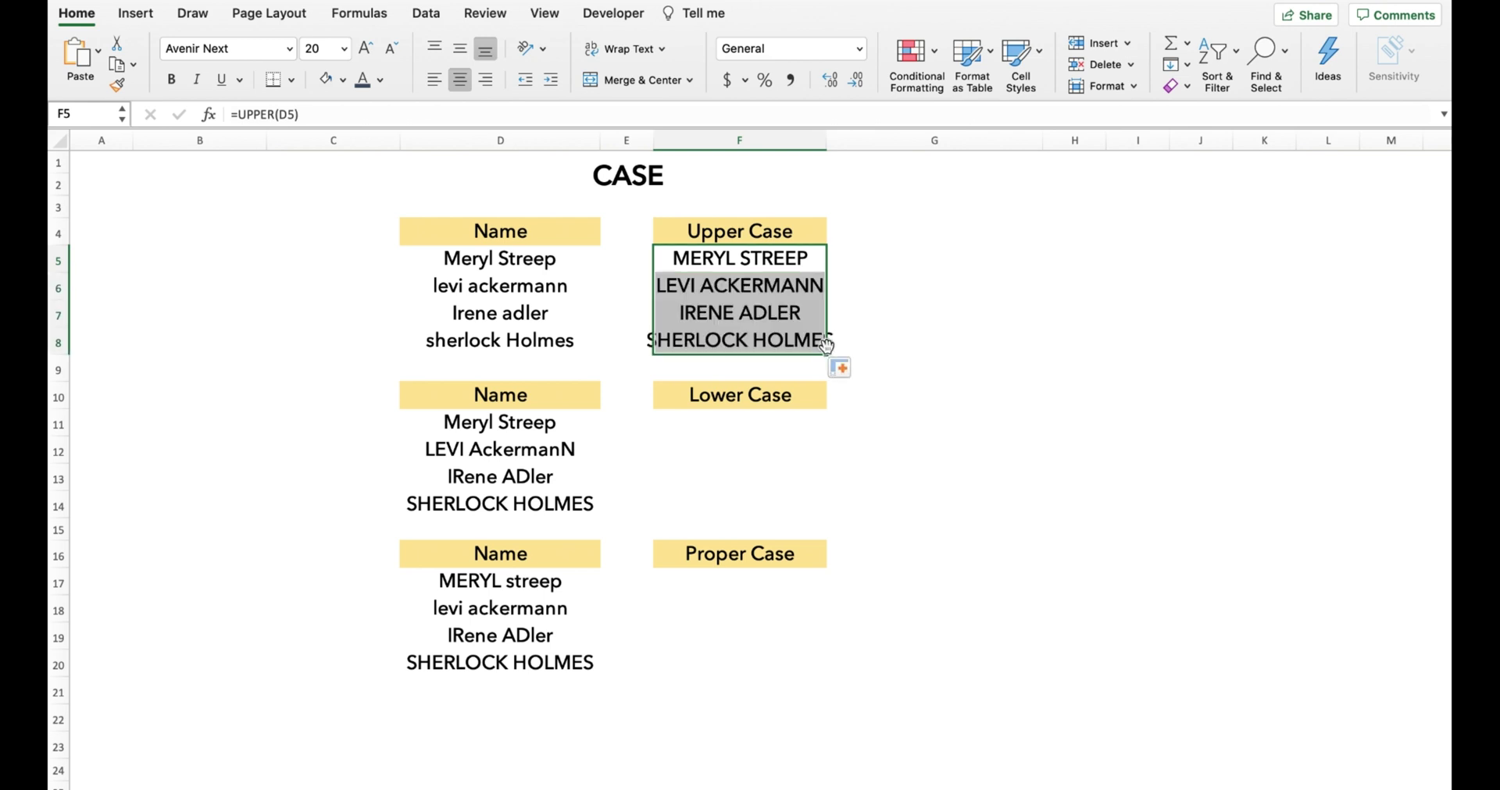
{"action": "left_click", "coordinate": [924, 306]}
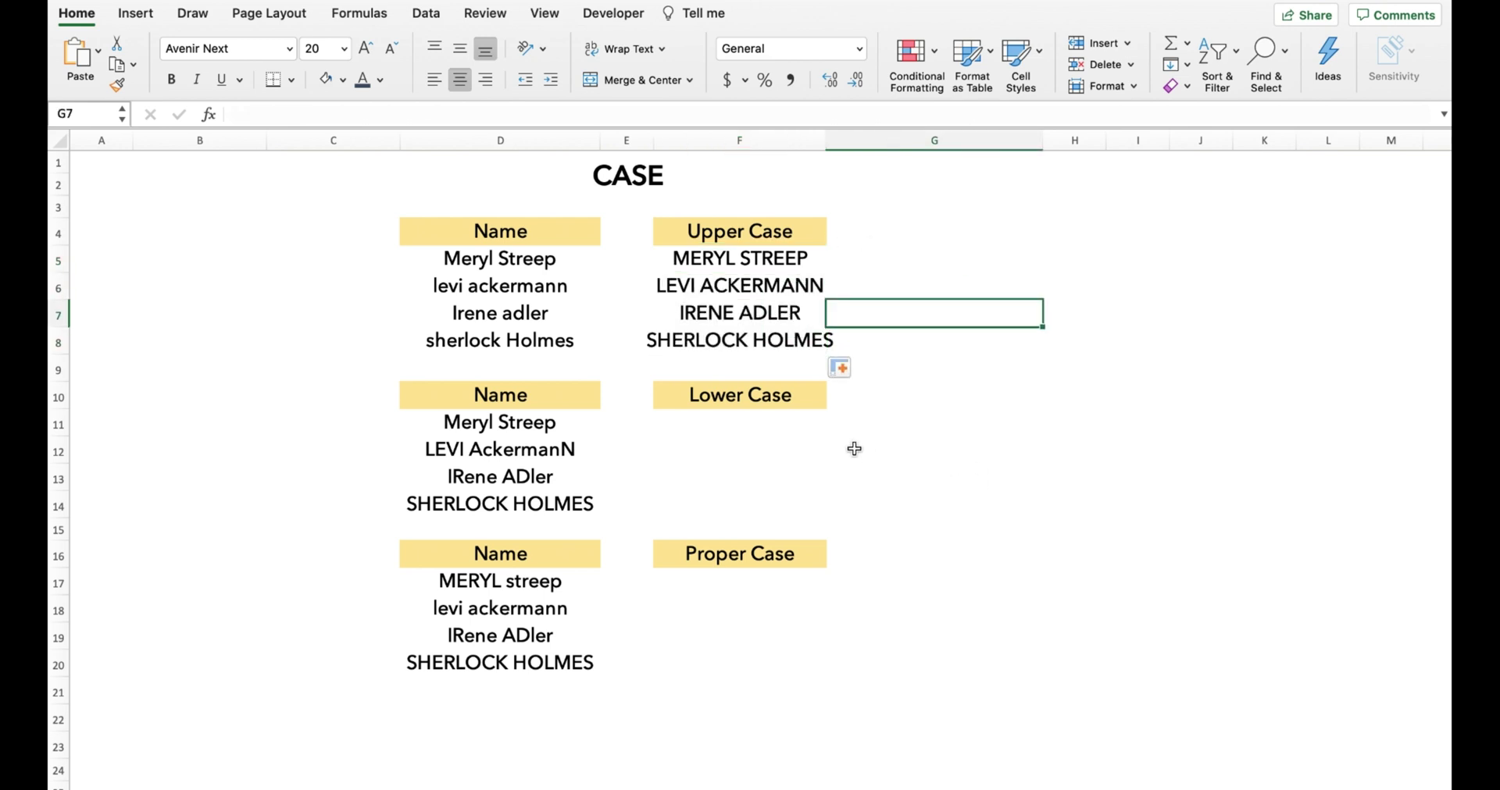
Enter =LOWER(D11) in F11 and copy it down to F14 for the lower-case names.
{"action": "left_click", "coordinate": [771, 421]}
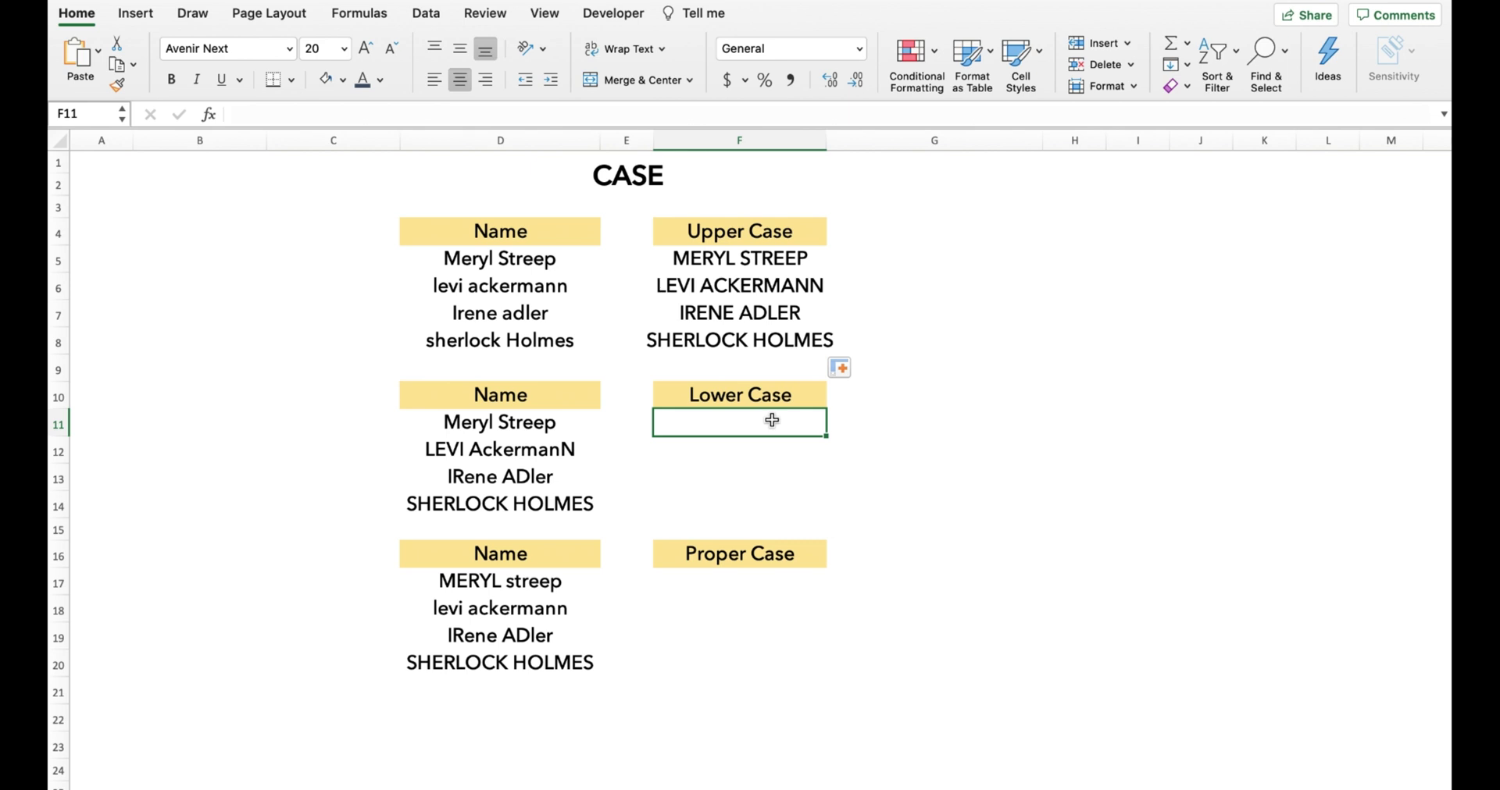
{"action": "type", "text": "=Low"}
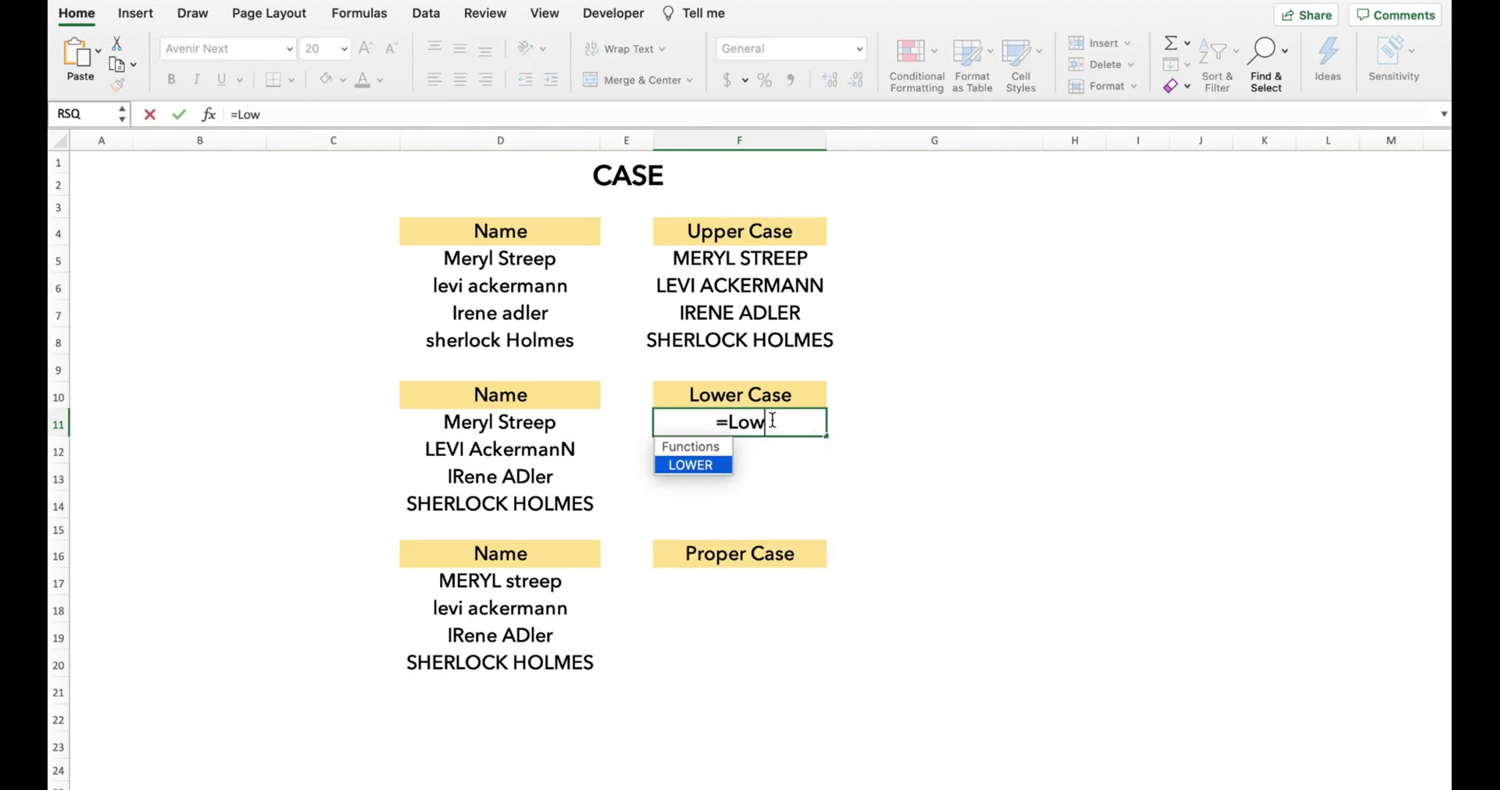
{"action": "key", "text": "Tab"}
{"action": "type", "text": "D11"}
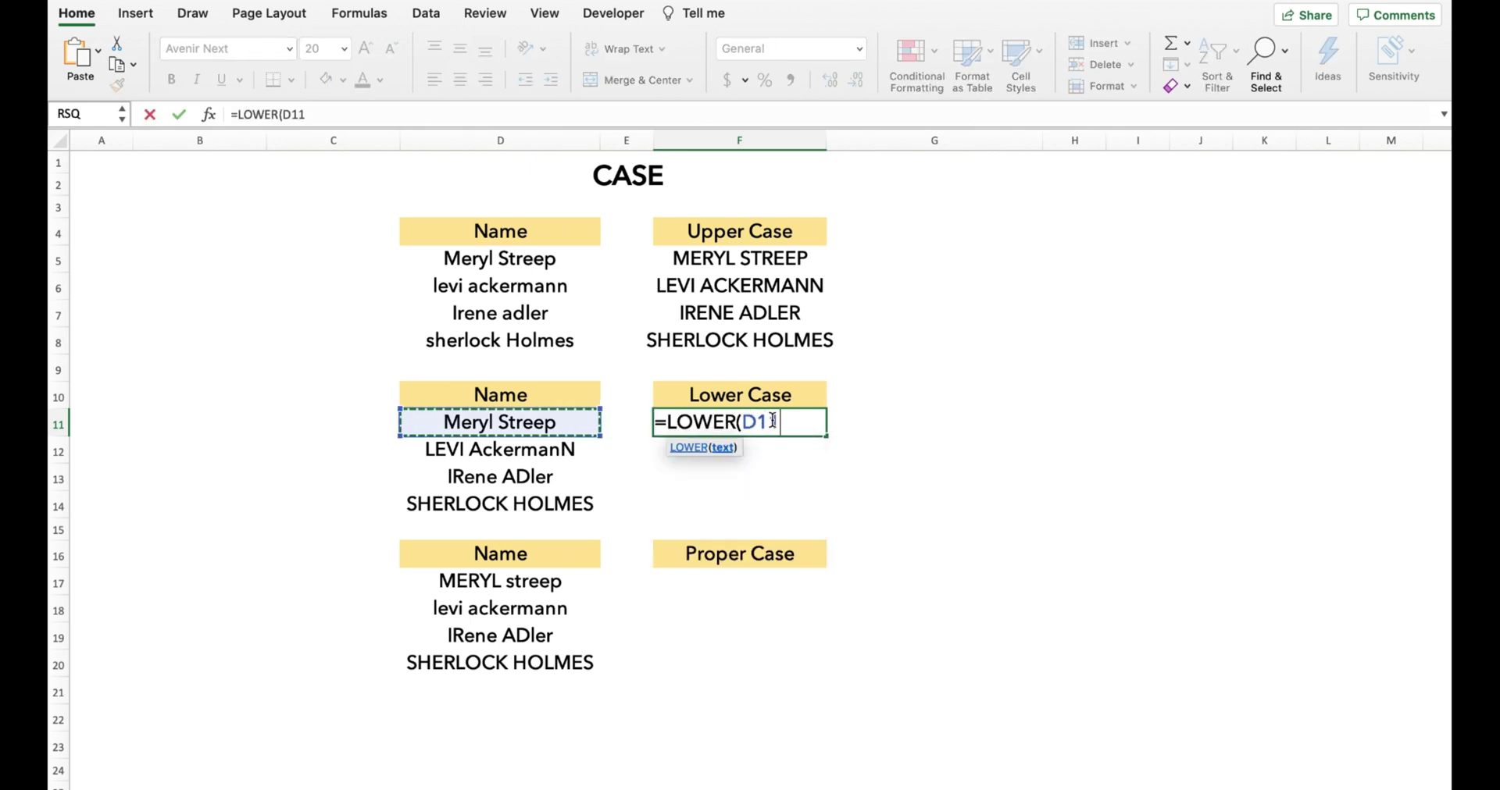
{"action": "type", "text": ")"}
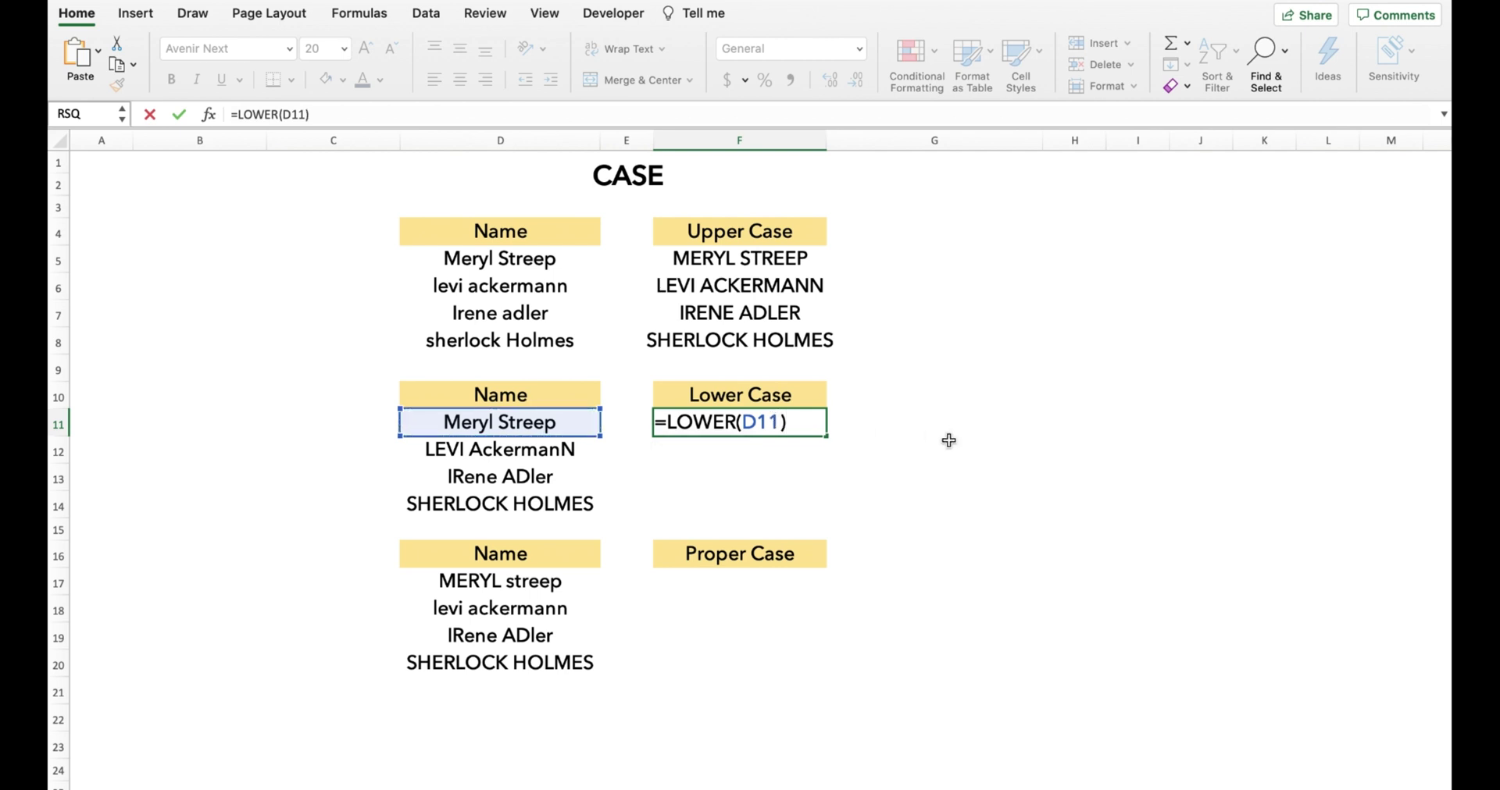
{"action": "key", "text": "Return"}
{"action": "left_click", "coordinate": [754, 426]}
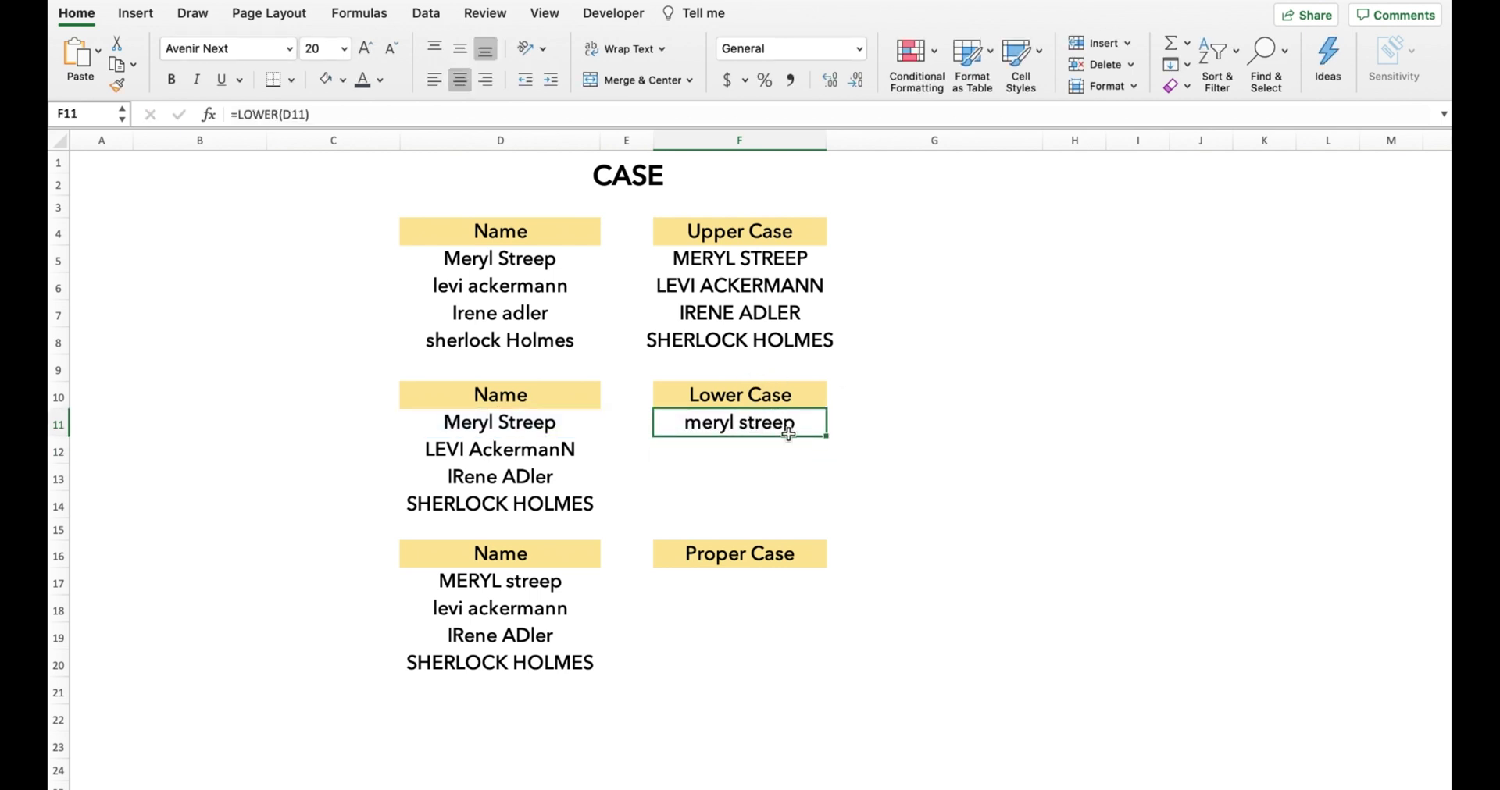
{"action": "left_click_drag", "start_coordinate": [820, 434], "coordinate": [822, 506]}
Enter =PROPER(D17) in F17 and copy it down to F20 for the proper-case names.
{"action": "left_click", "coordinate": [741, 582]}
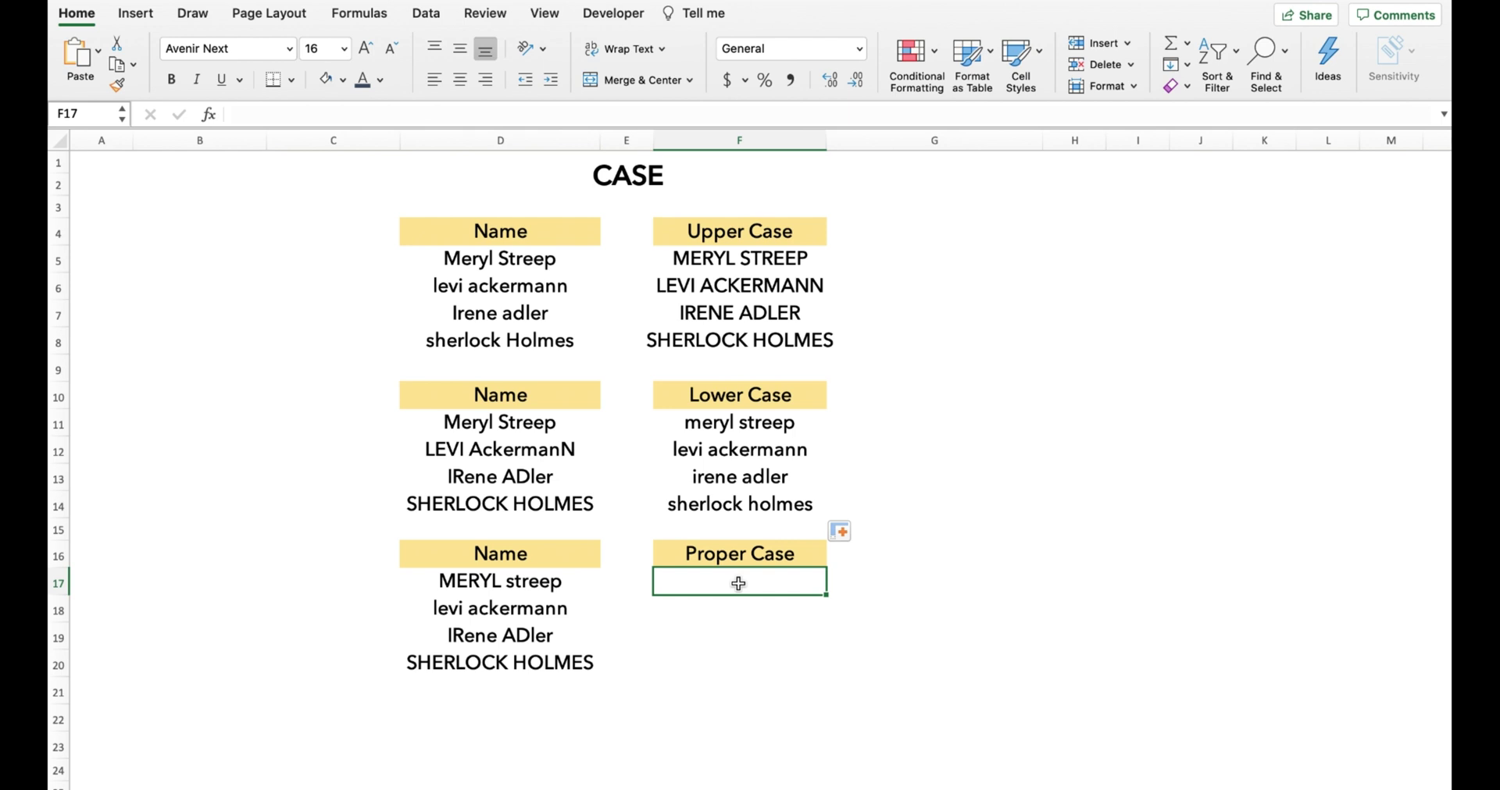
{"action": "type", "text": "=Pr"}
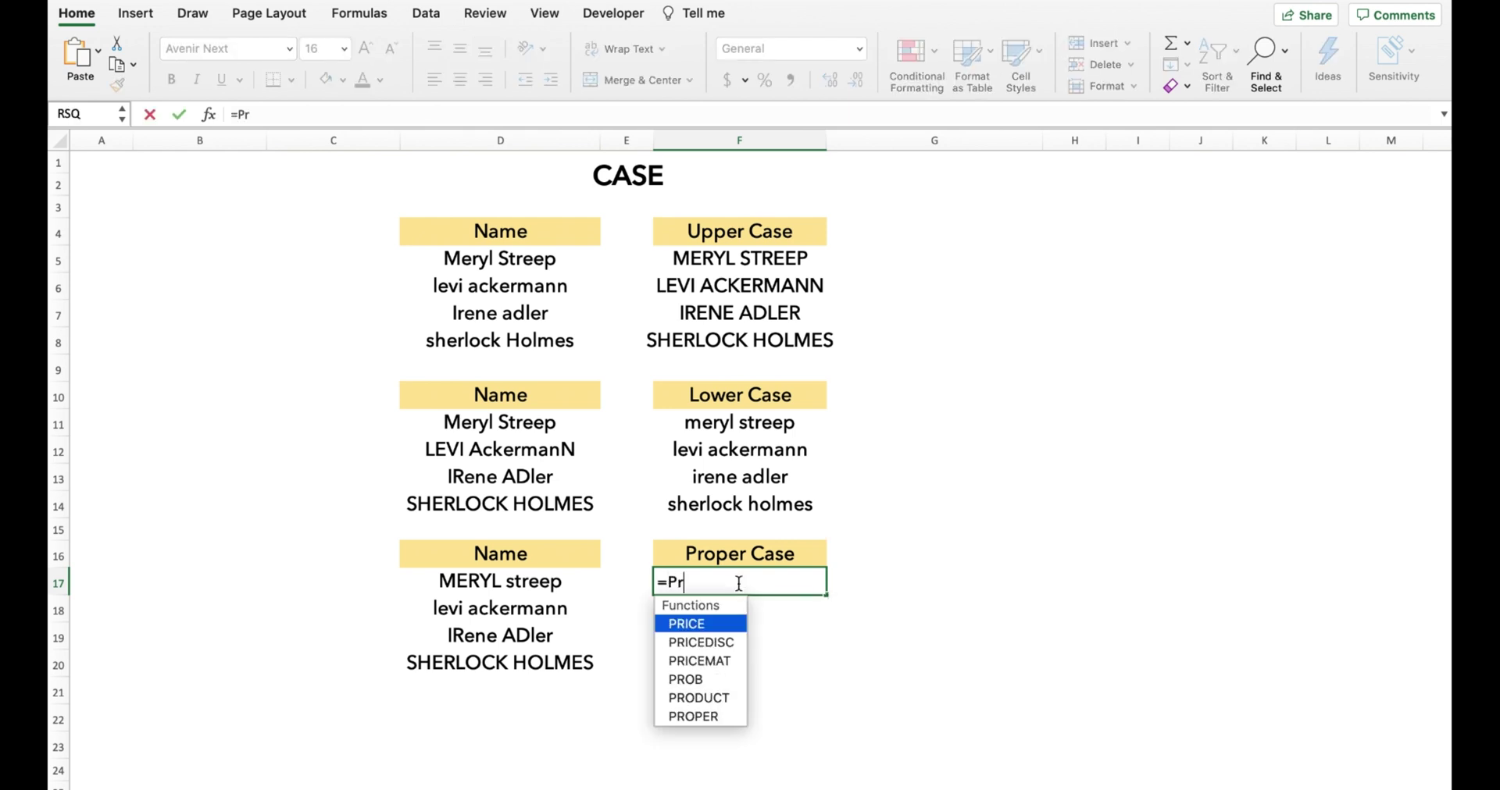
{"action": "type", "text": "op"}
{"action": "key", "text": "Tab"}
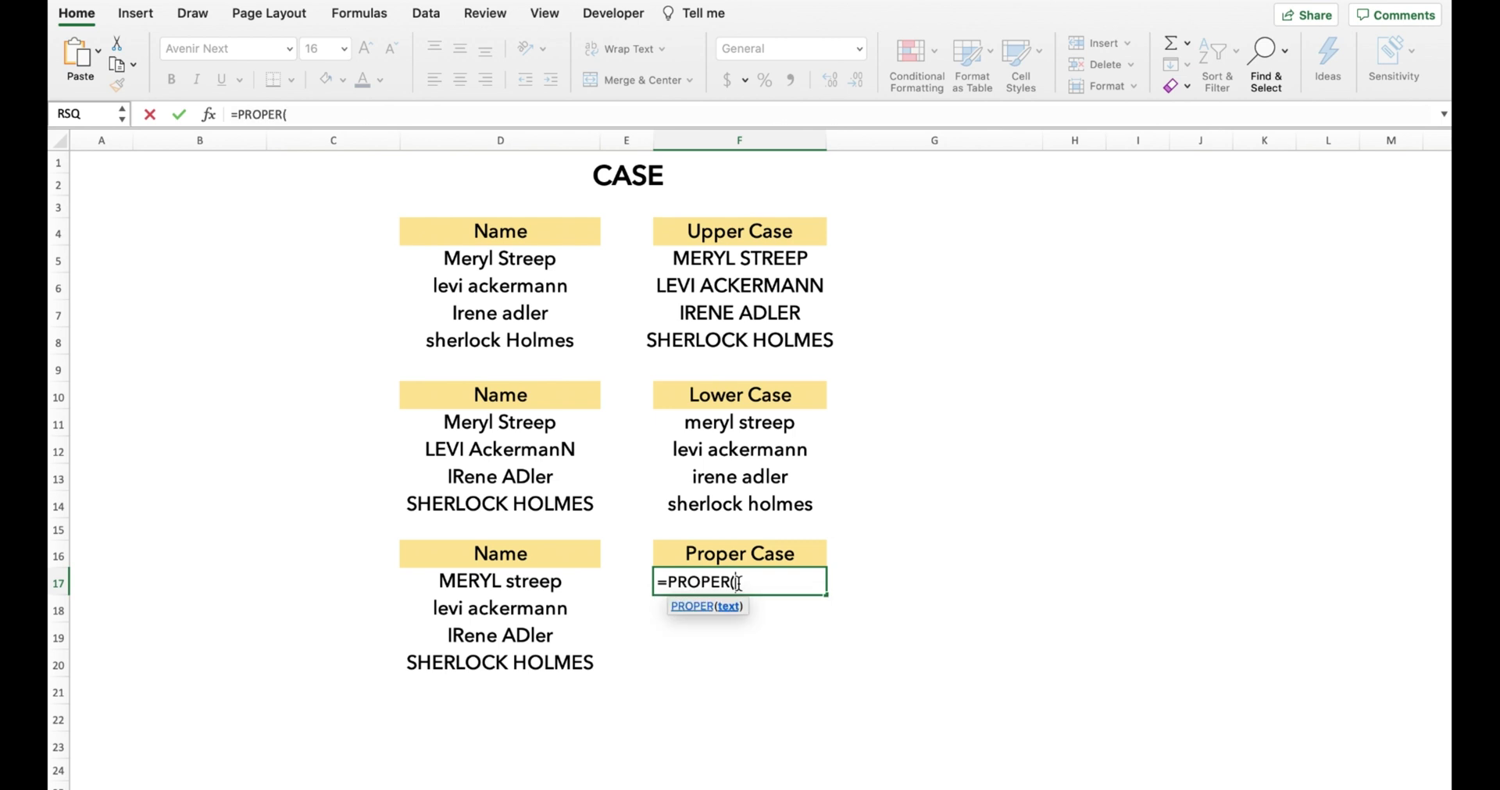
{"action": "key", "text": "Left"}
{"action": "key", "text": "Left"}
{"action": "type", "text": ")"}
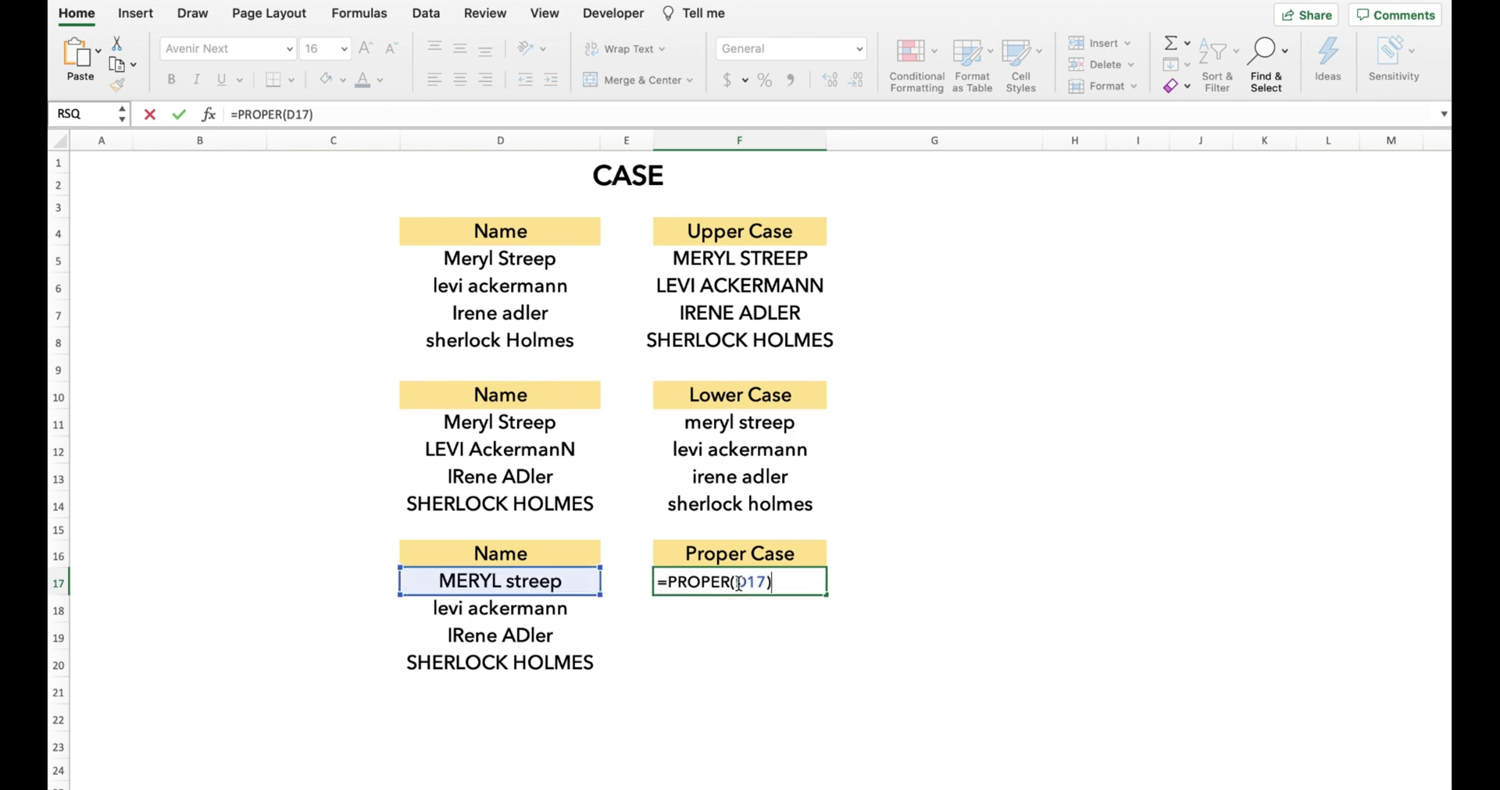
{"action": "key", "text": "Return"}
{"action": "left_click", "coordinate": [812, 582]}
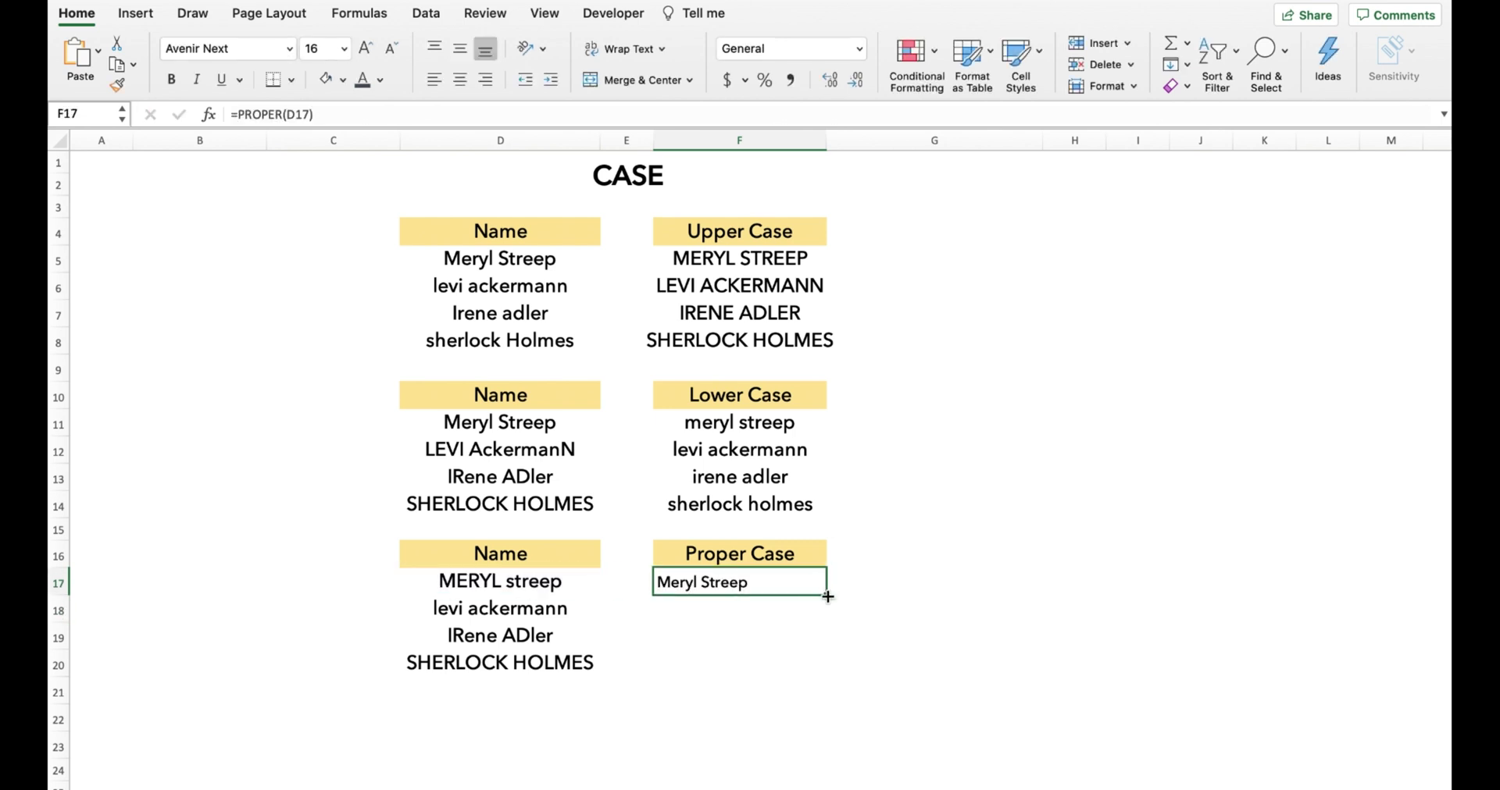
{"action": "left_click_drag", "start_coordinate": [827, 596], "coordinate": [819, 676]}
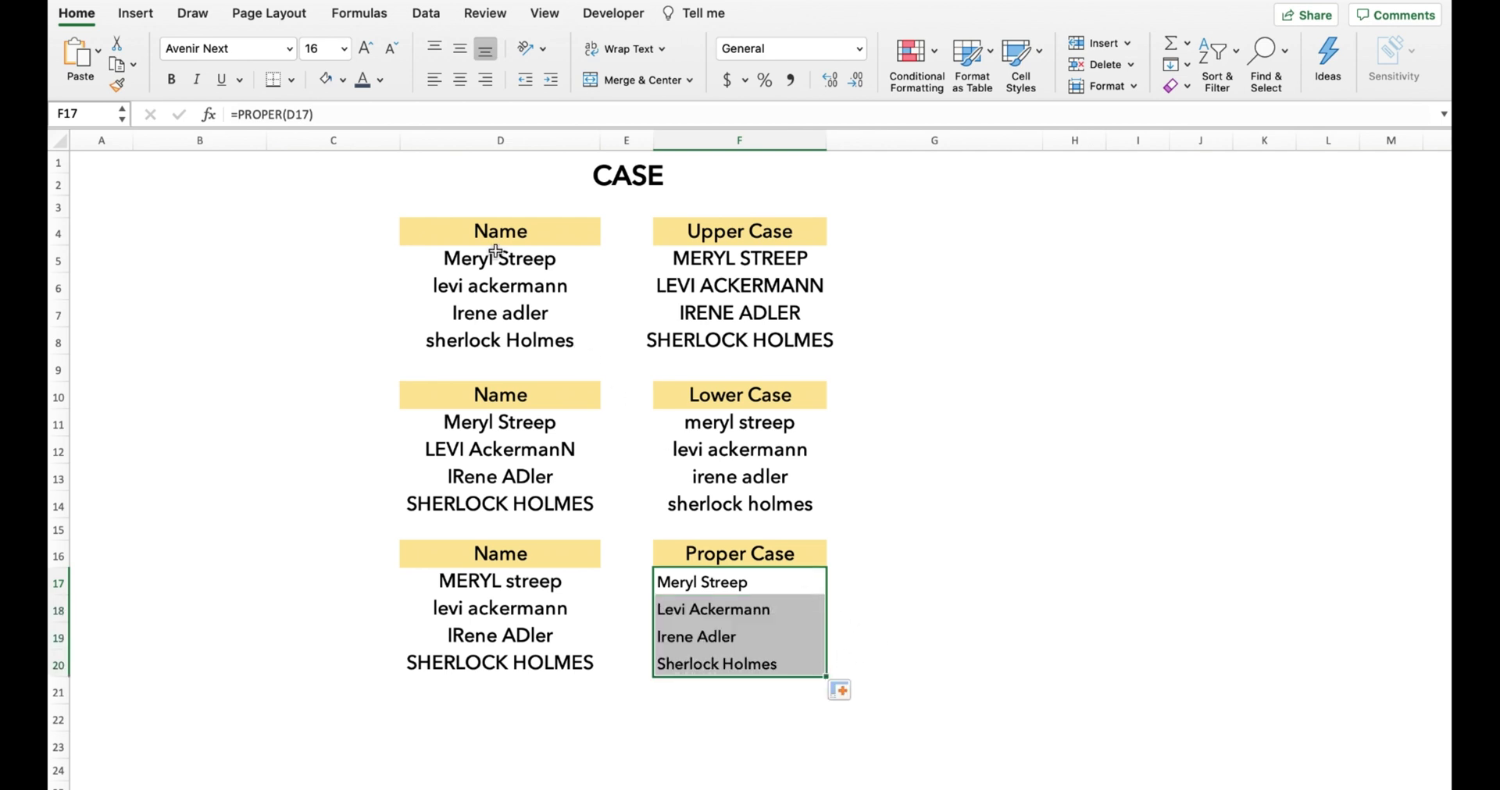
Increase the font size of the proper-case names in F17:F20 to 20.
{"action": "left_click", "coordinate": [366, 47]}
{"action": "left_click", "coordinate": [366, 48]}
{"action": "left_click", "coordinate": [994, 581]}
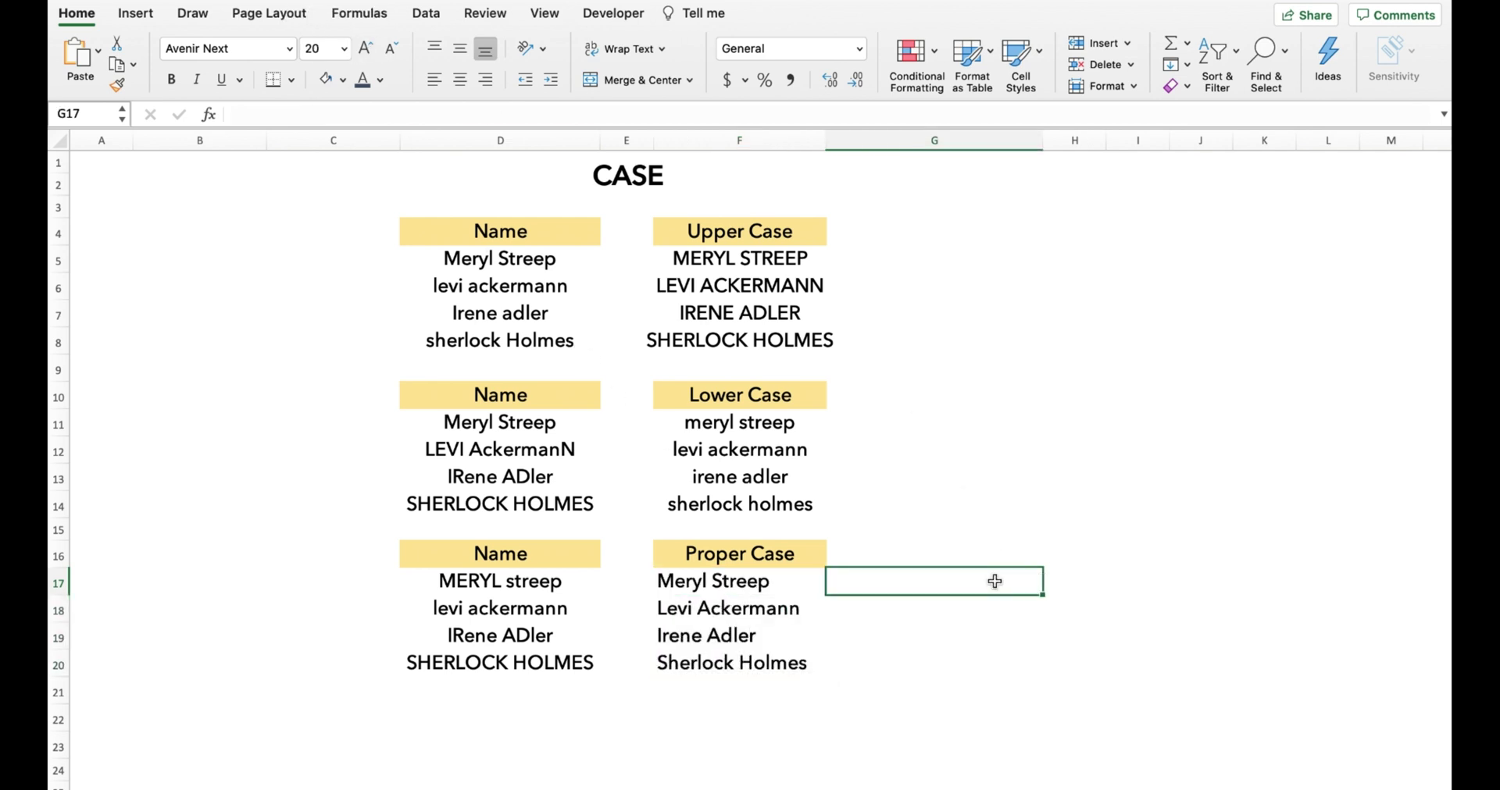
{"action": "left_click", "coordinate": [1050, 488]}
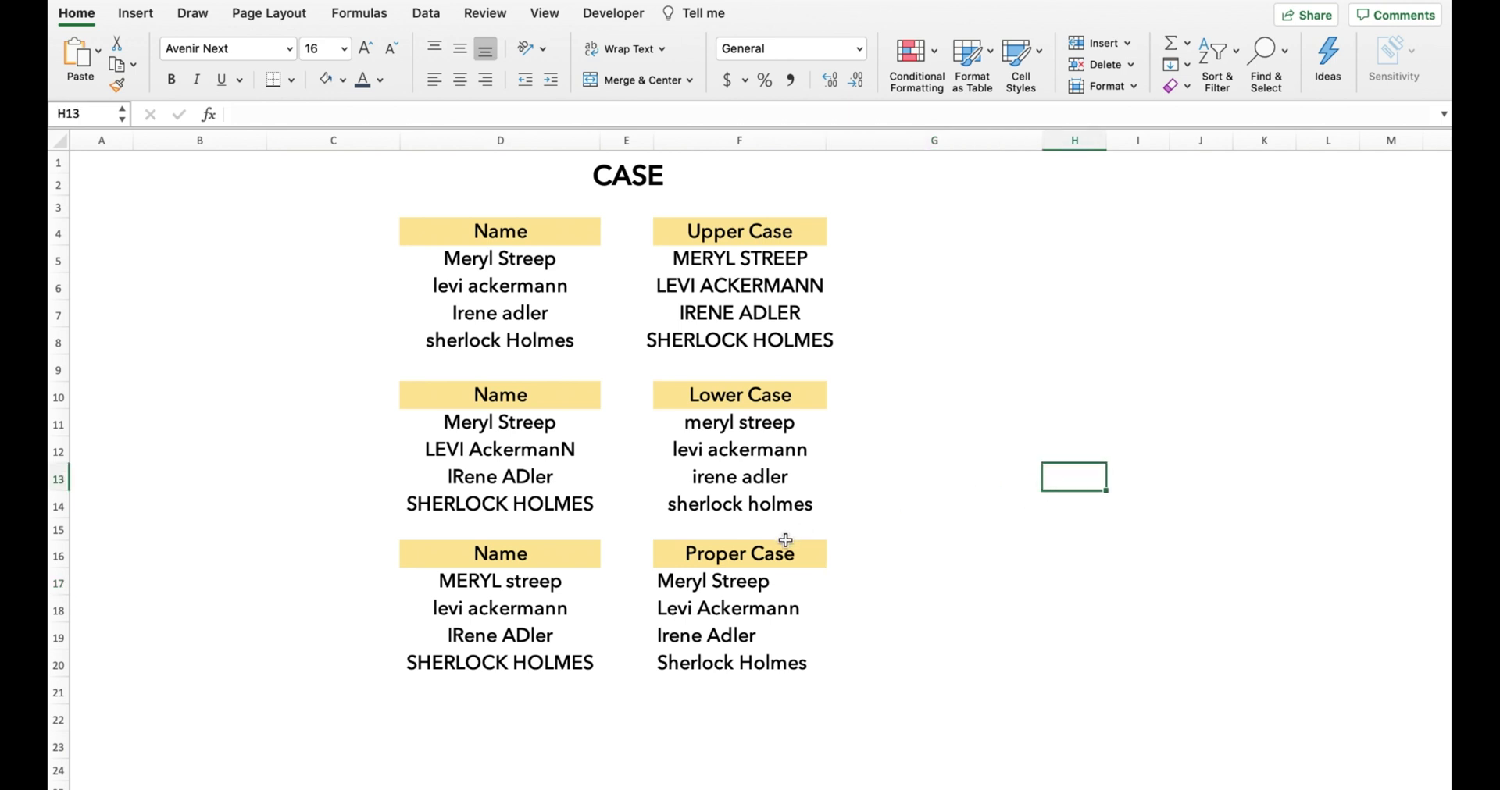
Enter =TRIM(D5) in F5 on the TRIM sheet and copy it down to F8 for the cleaned text.
{"action": "key", "text": "ctrl+Page_Down"}
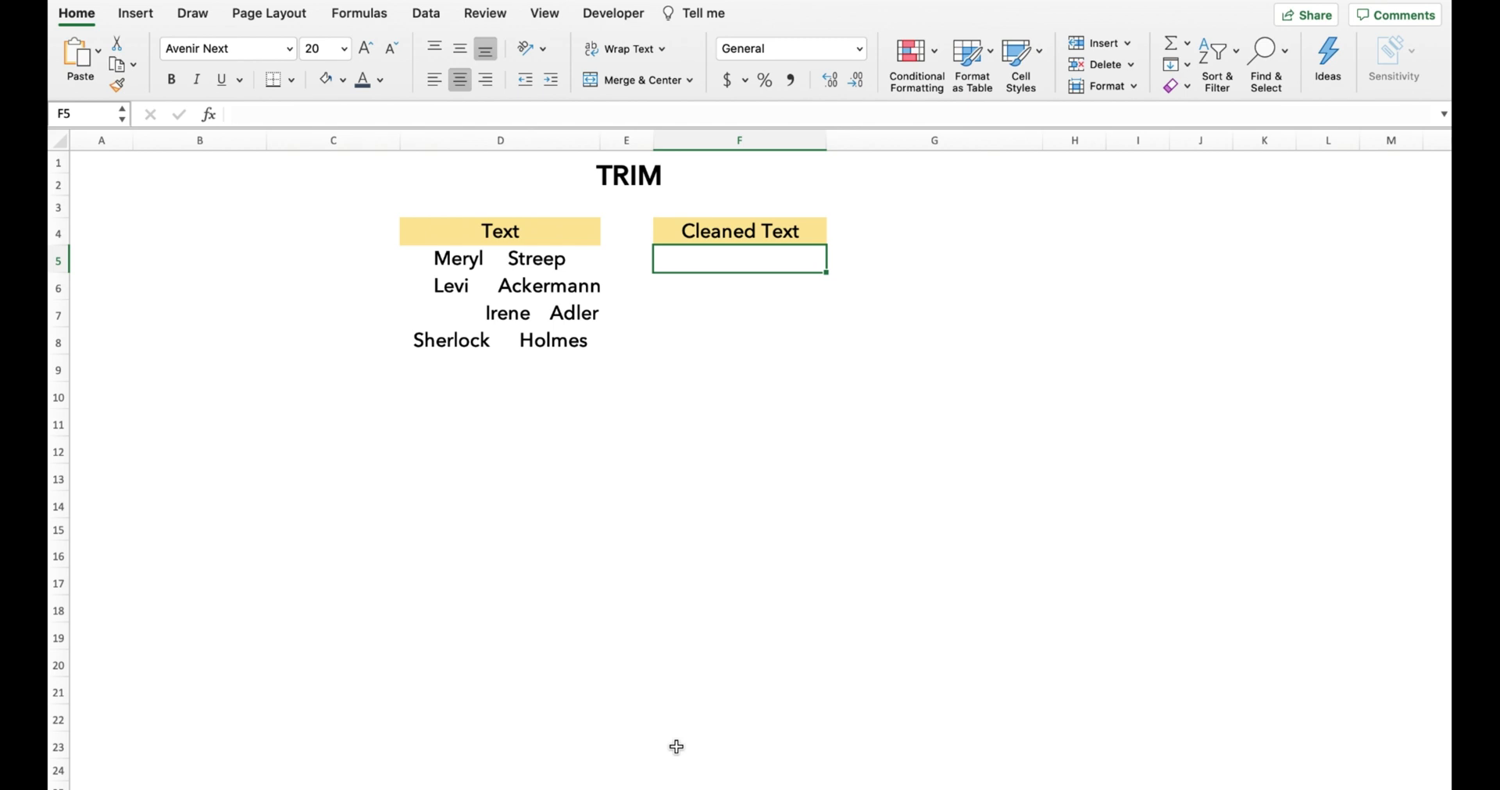
{"action": "type", "text": "=Trim"}
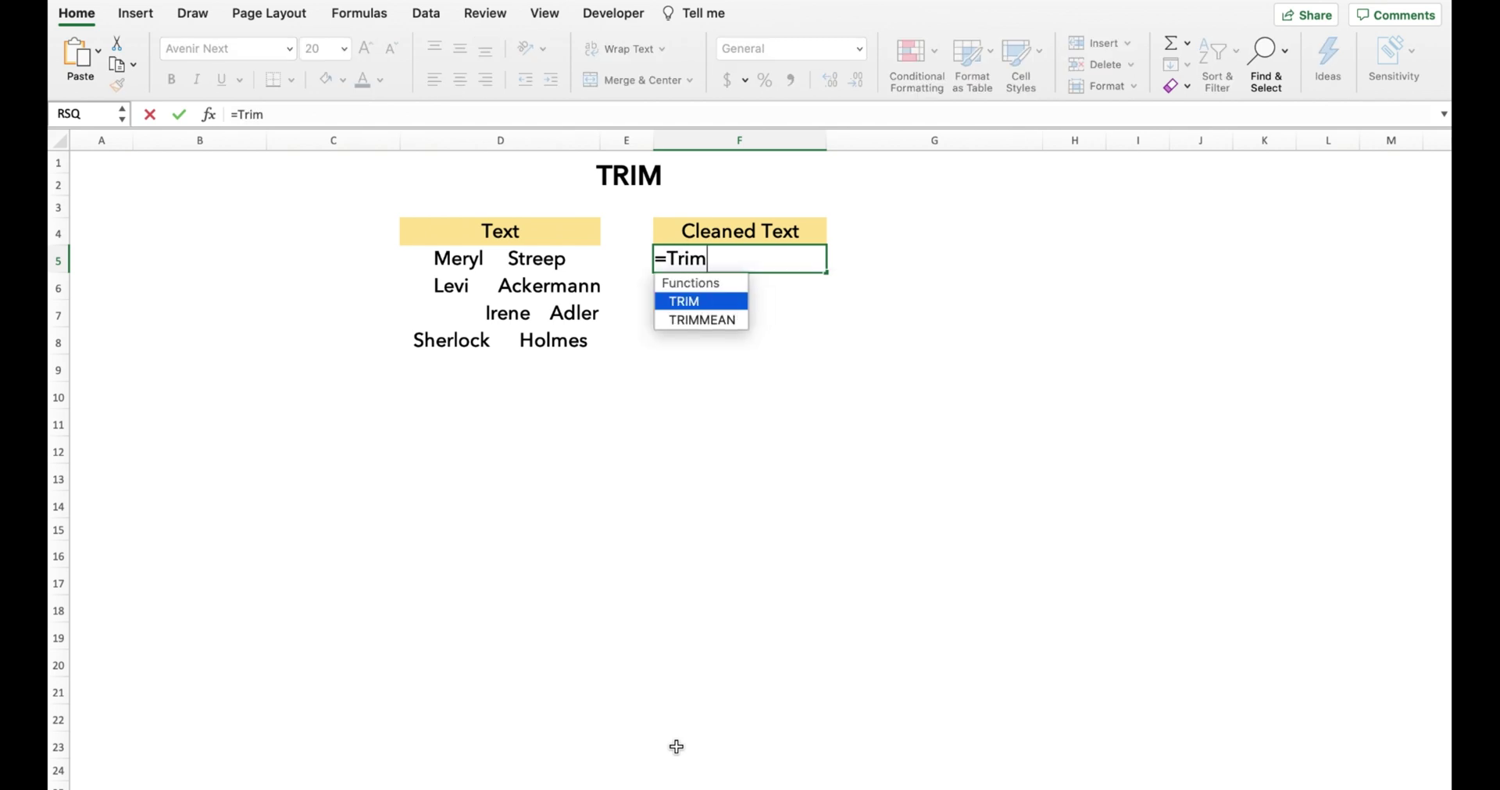
{"action": "key", "text": "Tab"}
{"action": "key", "text": "Left"}
{"action": "key", "text": "Left"}
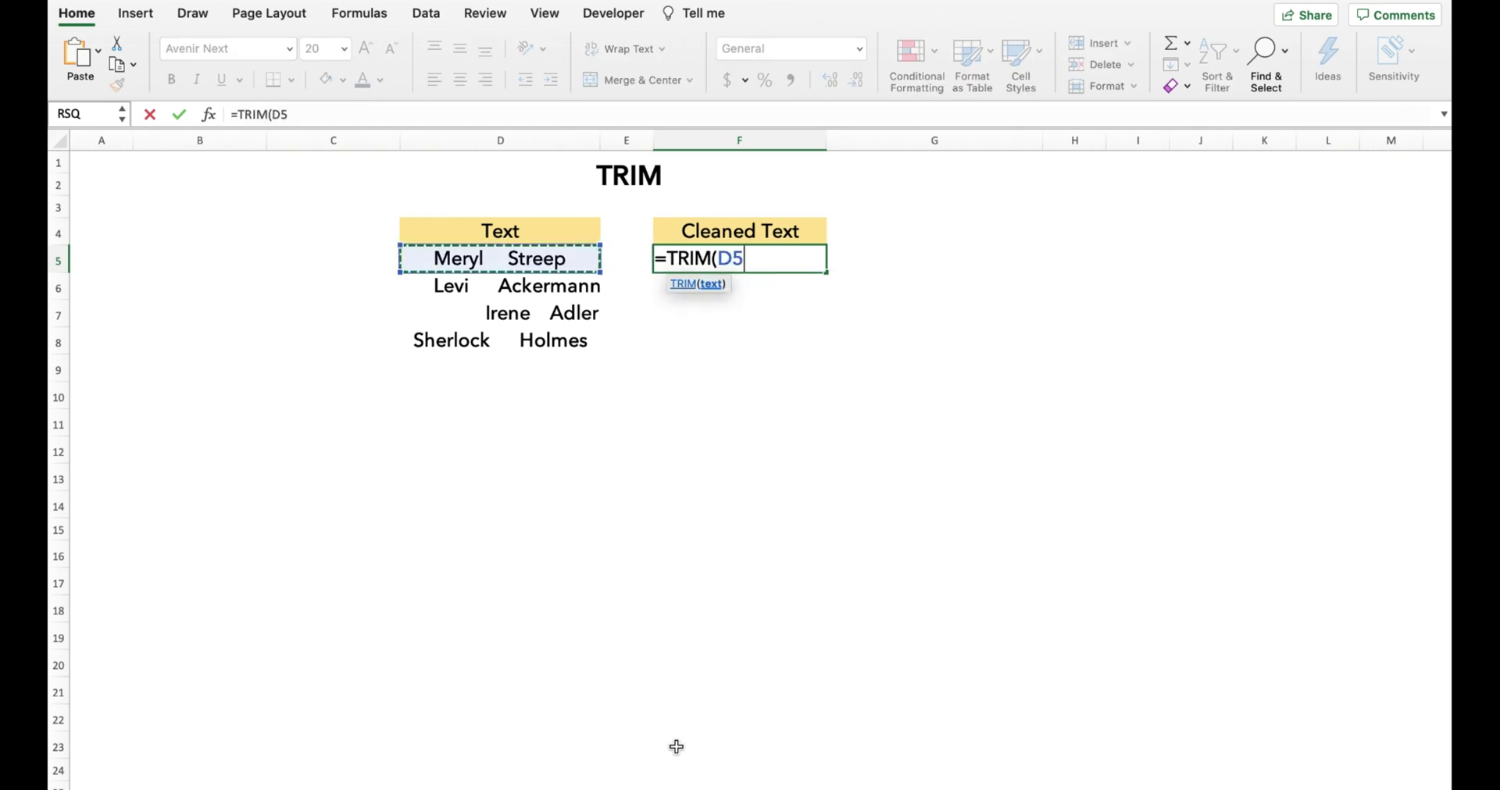
{"action": "type", "text": ")"}
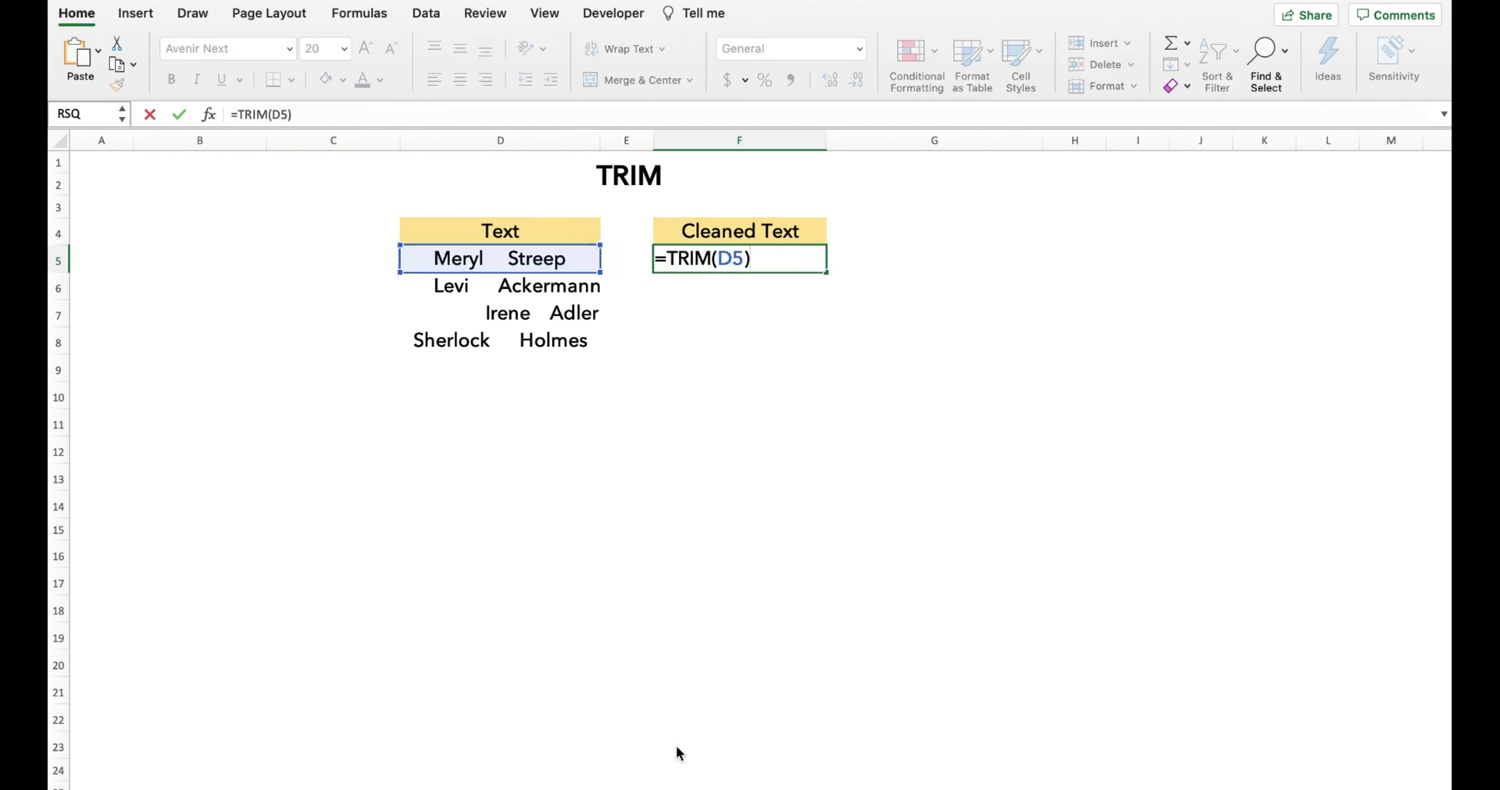
{"action": "key", "text": "Return"}
{"action": "left_click", "coordinate": [738, 259]}
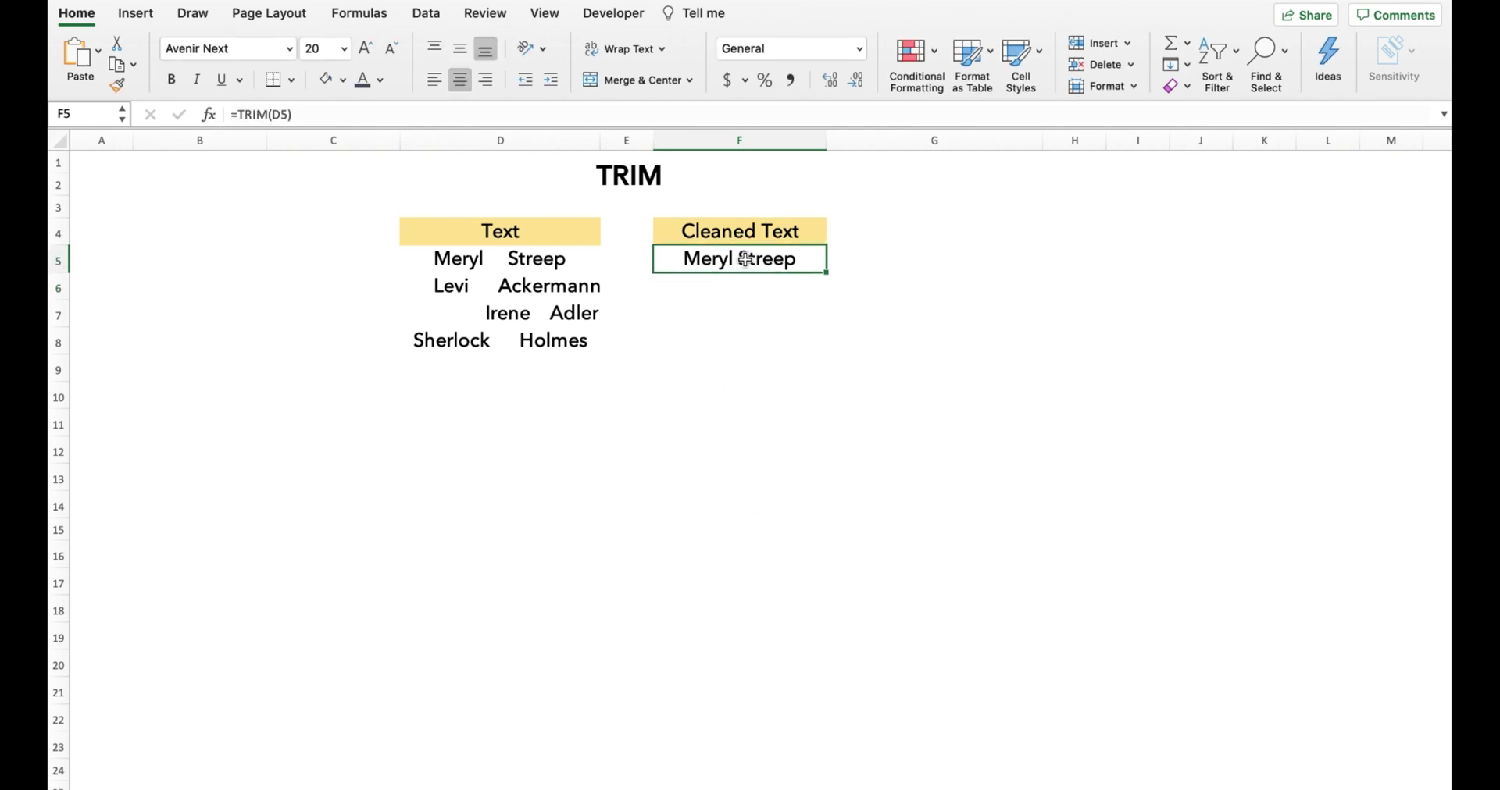
{"action": "left_click_drag", "start_coordinate": [827, 274], "coordinate": [827, 349]}
{"action": "left_click", "coordinate": [995, 348]}
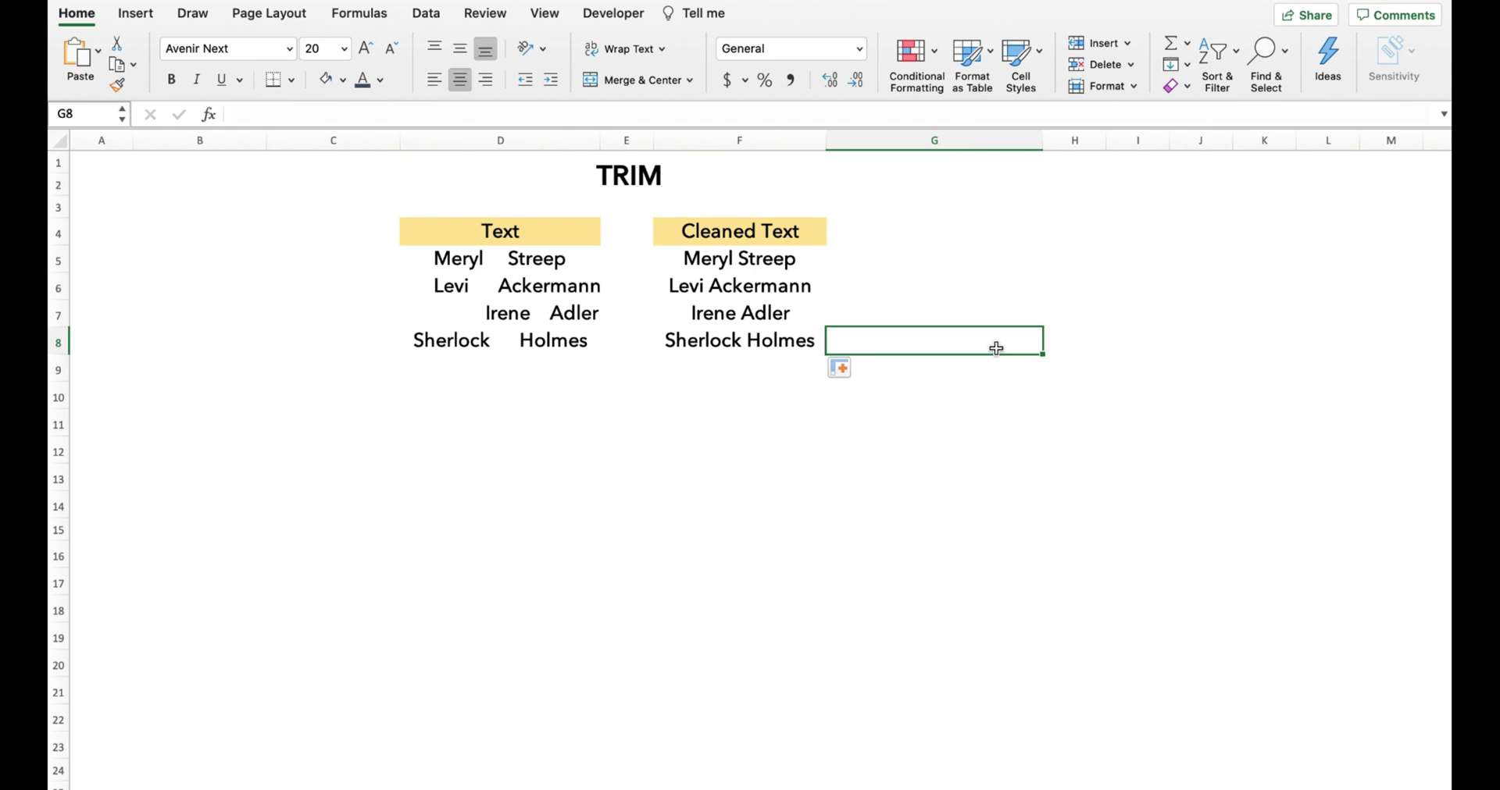